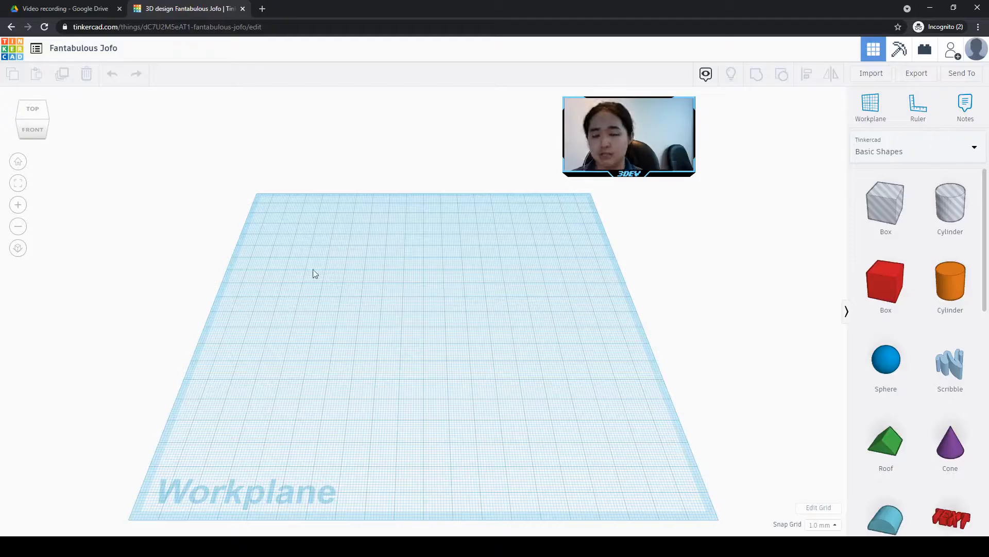
- Rename the design as "Circle (gear)"
left_click(84, 48)
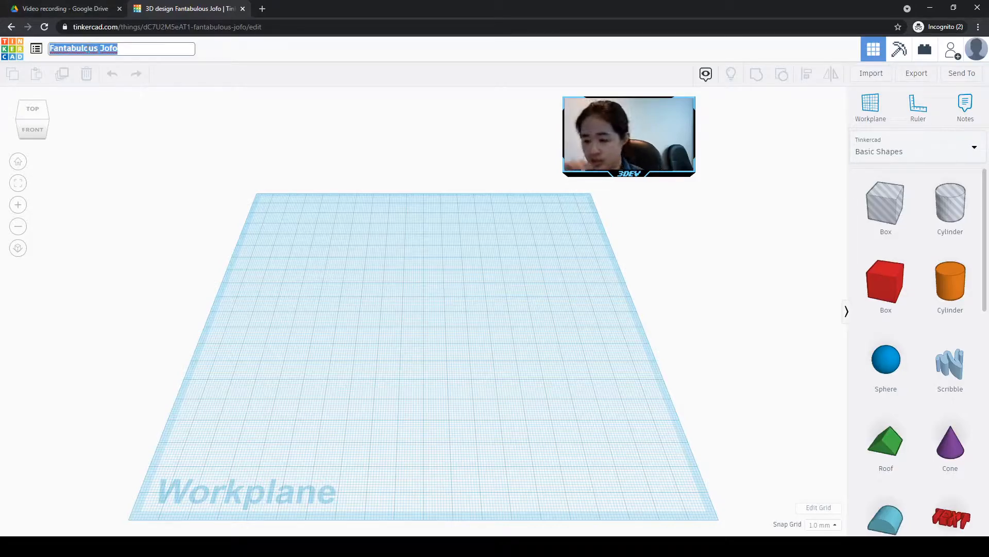
type("Cir")
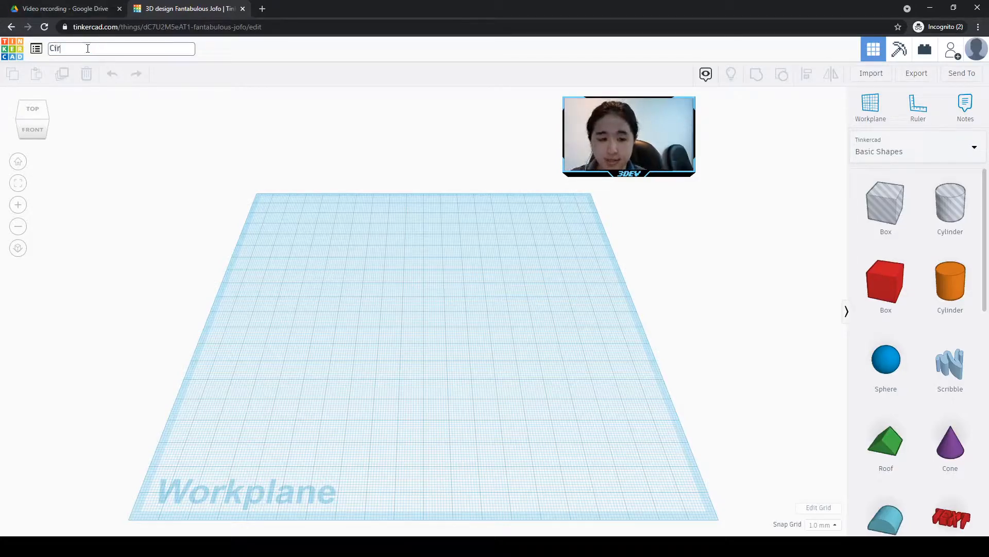
type("cle ()")
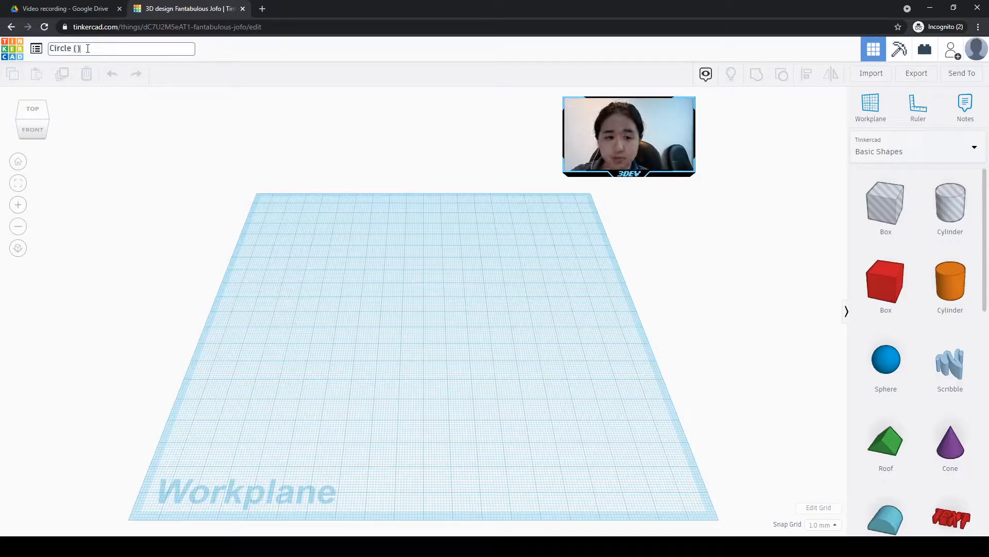
key("Left")
type("ge")
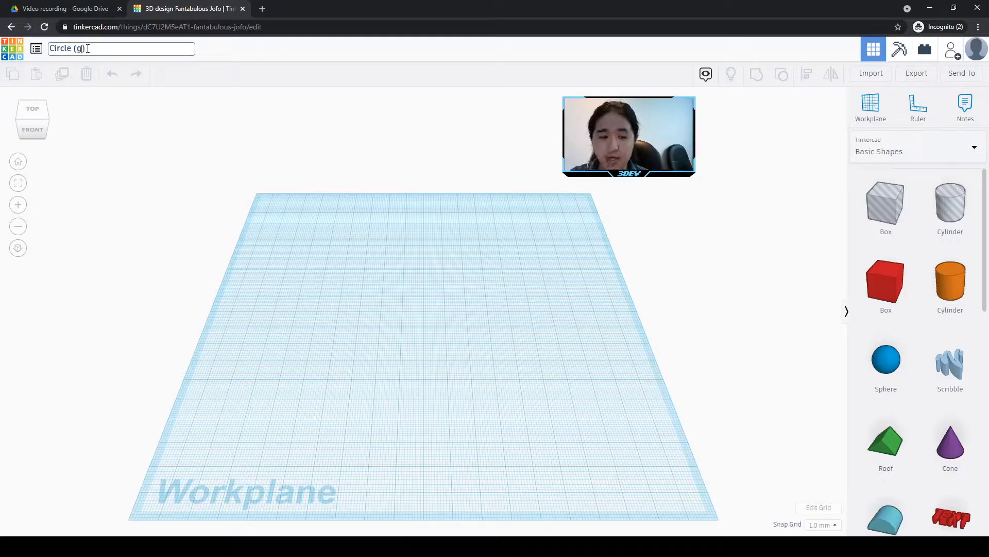
type("ar")
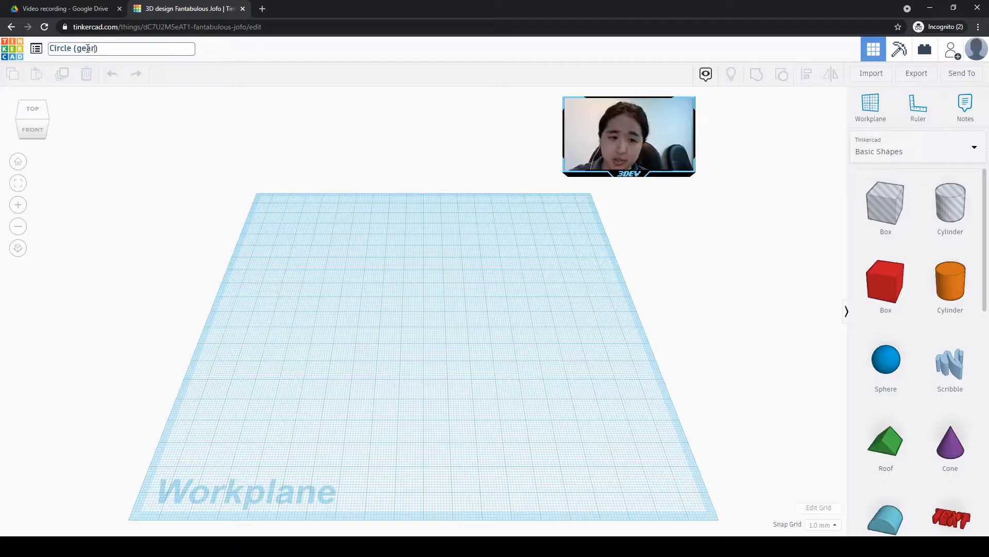
left_click(133, 117)
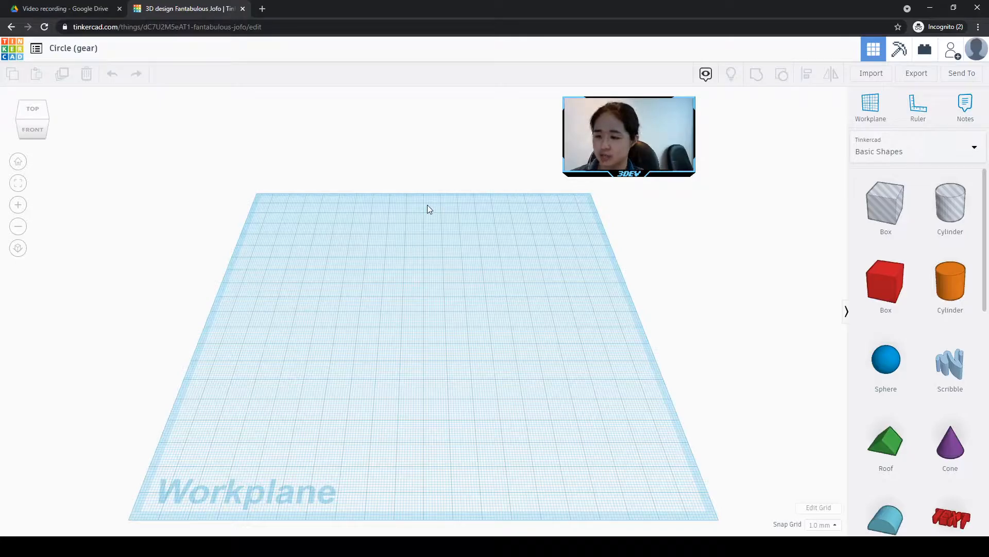
- Look through the Basic Shapes, and switch the shape library to all Shape Generators
scroll(898, 237, "down", 6)
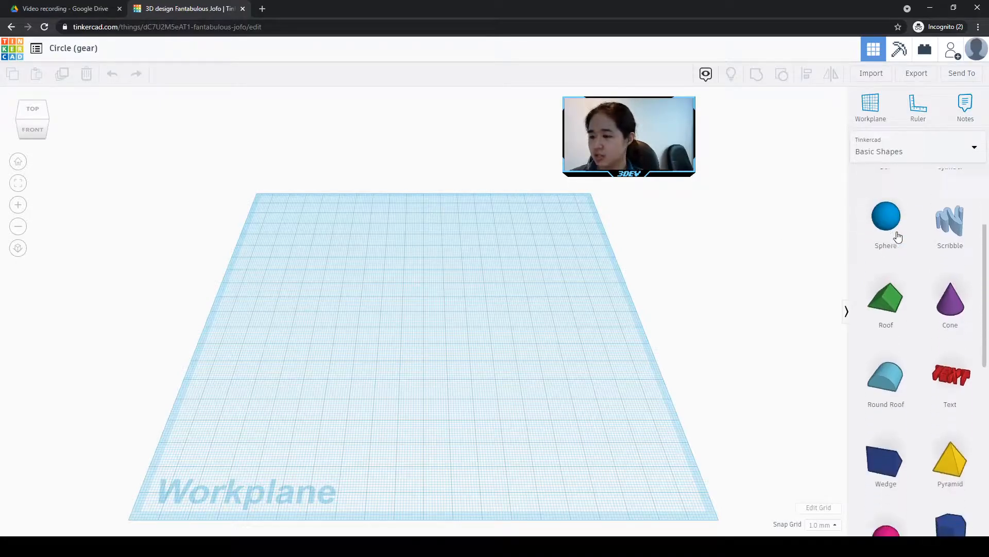
scroll(898, 237, "up", 5)
scroll(898, 237, "down", 3)
scroll(898, 235, "down", 3)
scroll(898, 234, "up", 8)
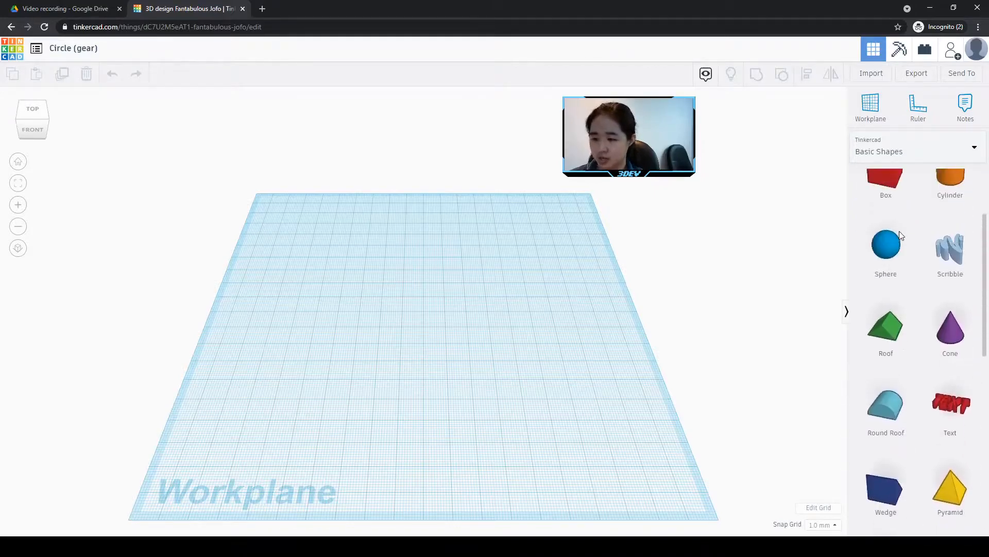
scroll(948, 274, "down", 8)
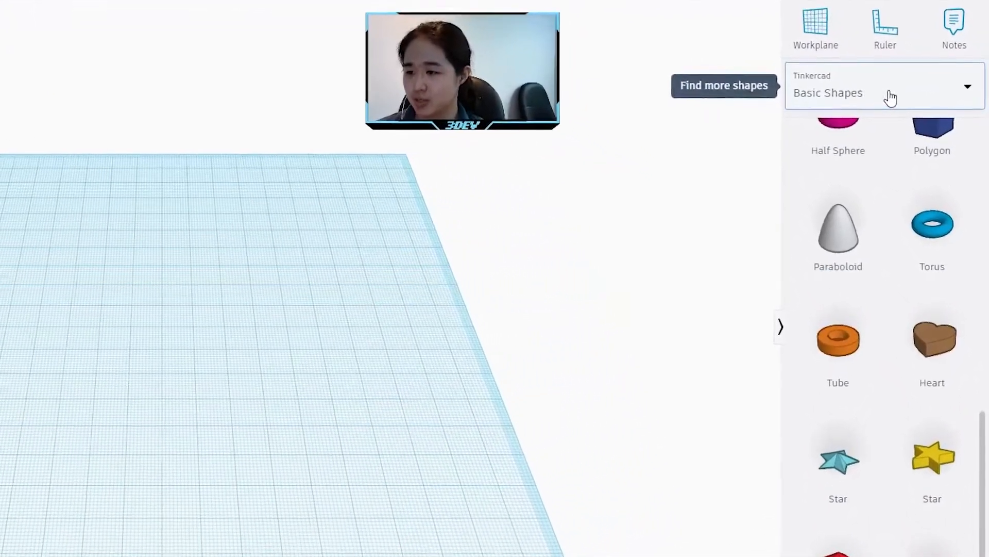
left_click(967, 92)
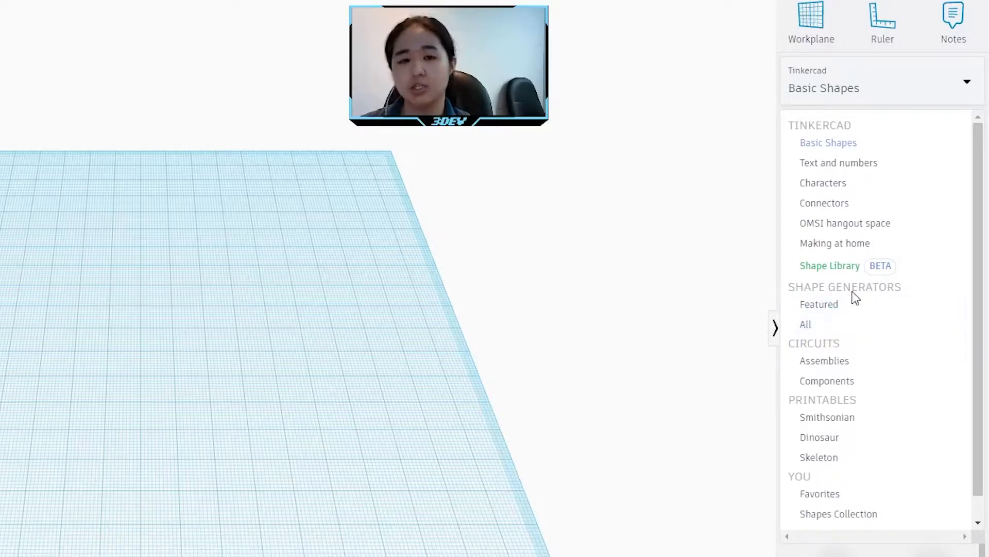
left_click(838, 329)
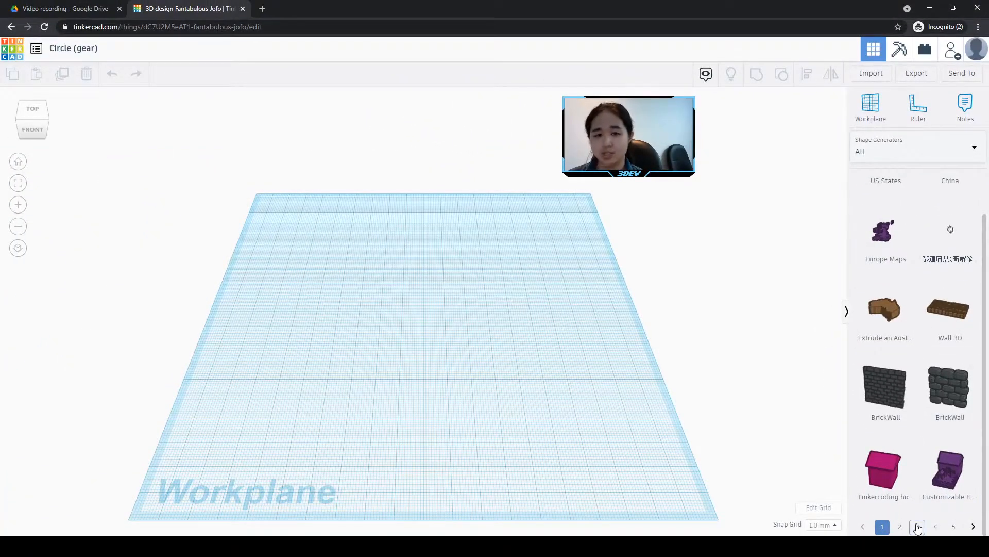
- Place a progear shape from page 3 of the shape generators near the centre of the workplane
left_click(918, 526)
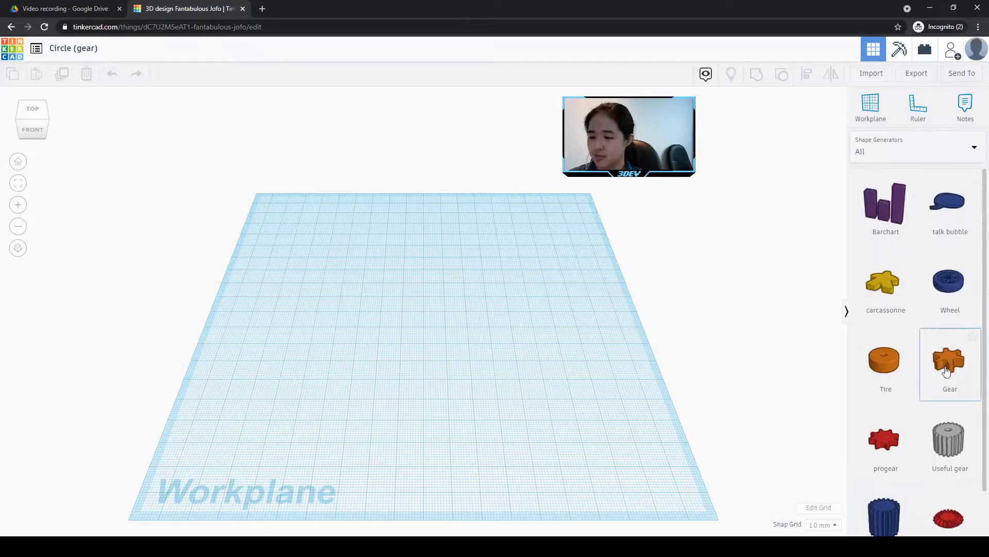
scroll(947, 368, "down", 1)
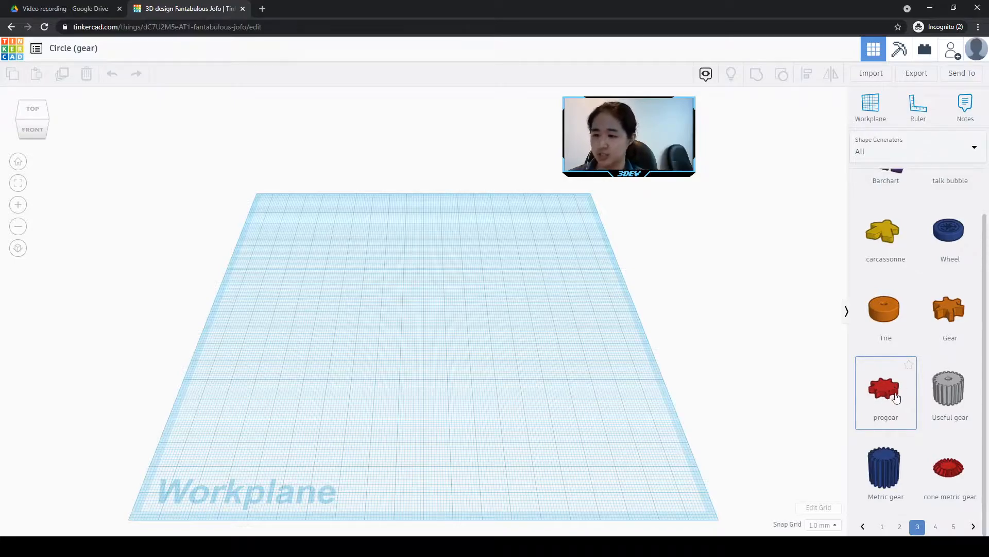
left_click(885, 396)
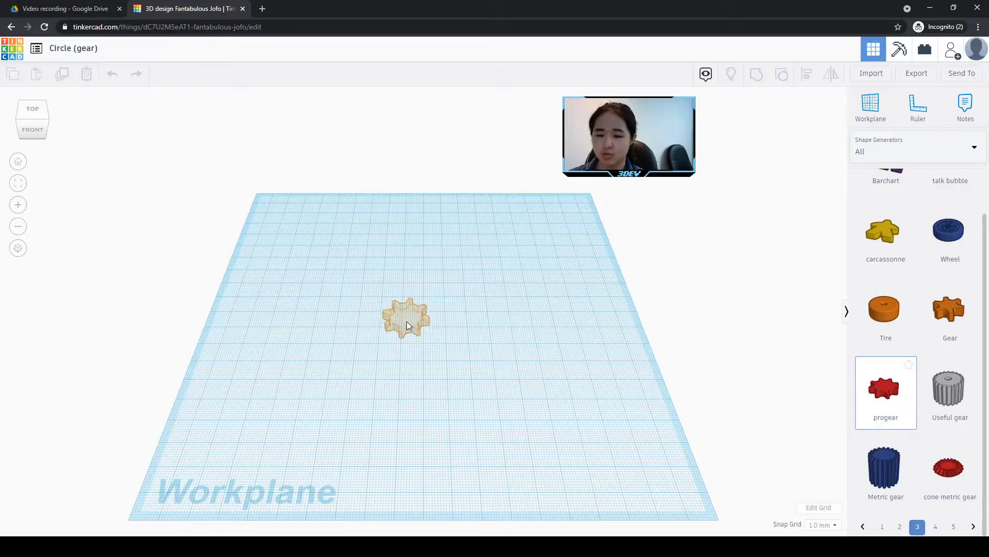
left_click(407, 322)
scroll(459, 348, "up", 3)
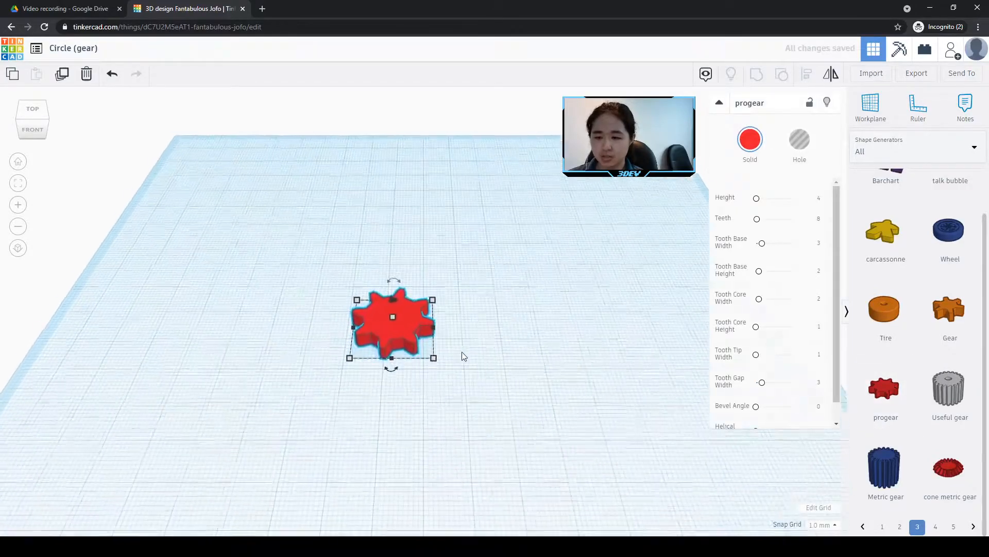
- Set the progear's number of teeth to 16
scroll(462, 355, "up", 5)
scroll(482, 314, "up", 4)
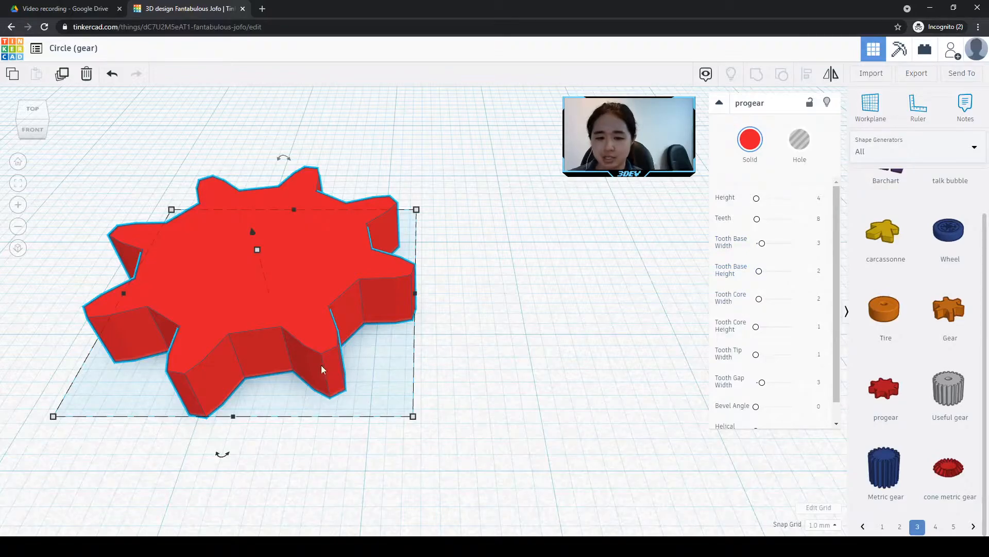
mouse_move(310, 341)
right_mouse_down()
mouse_move(354, 404)
mouse_move(340, 385)
mouse_move(375, 349)
mouse_move(303, 367)
mouse_move(309, 361)
right_mouse_up()
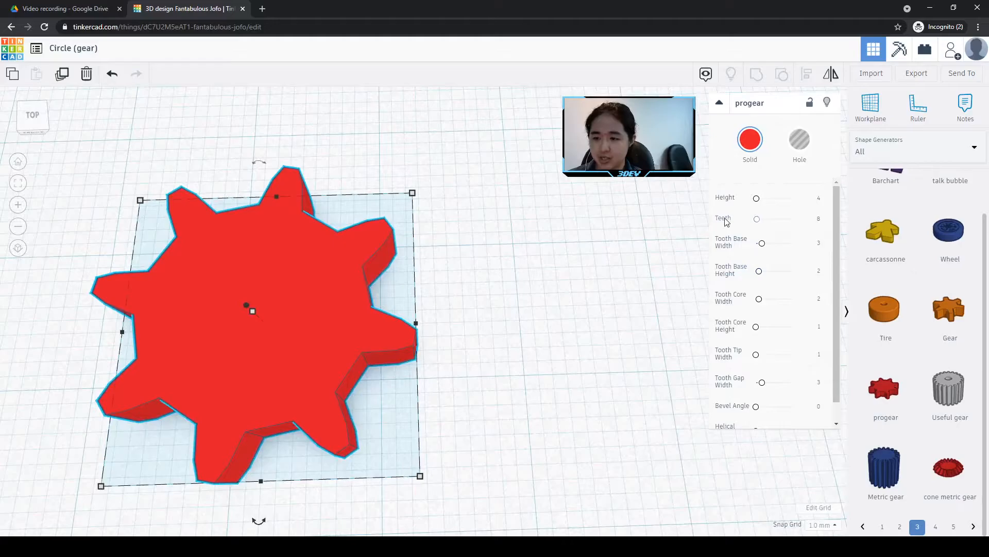
left_click(819, 219)
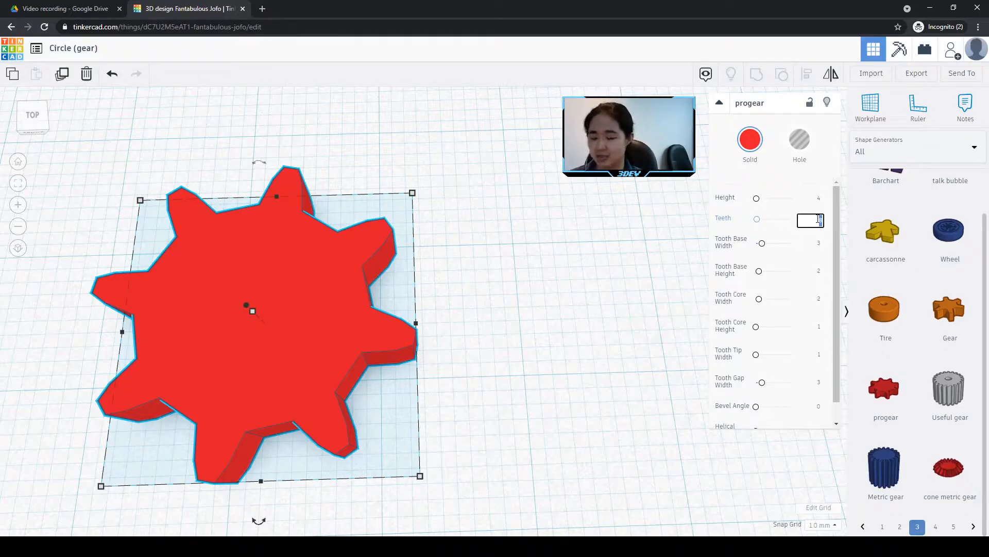
type("1")
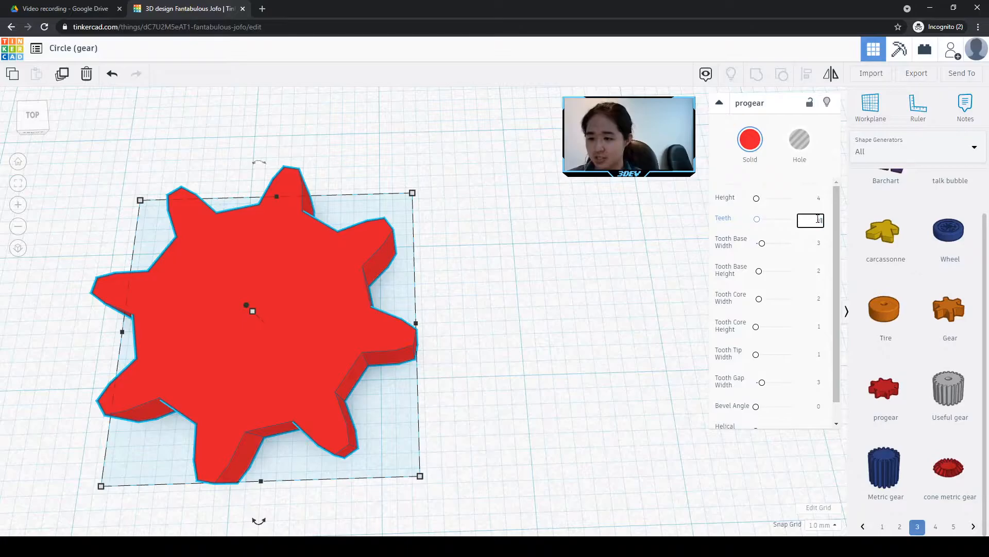
type("6")
key("Return")
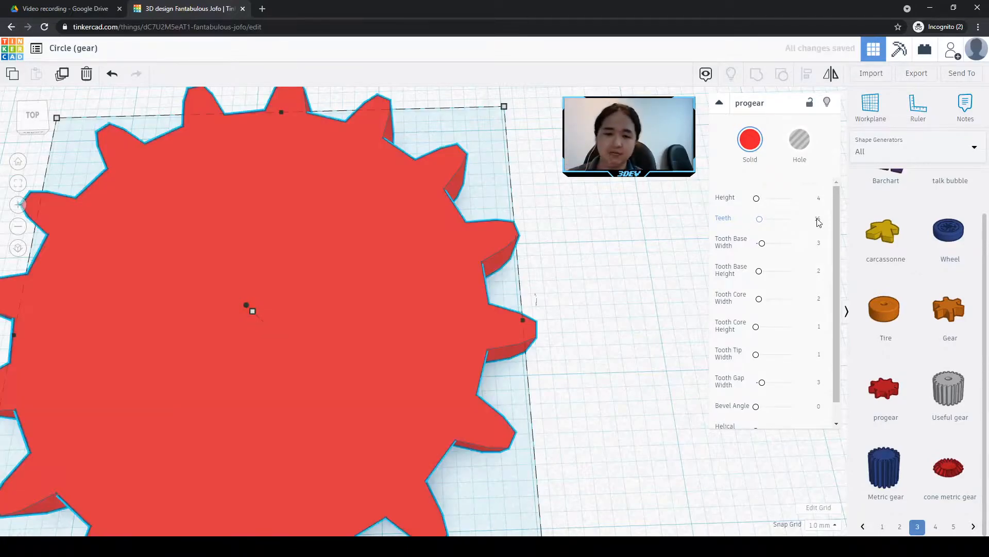
scroll(570, 329, "down", 3)
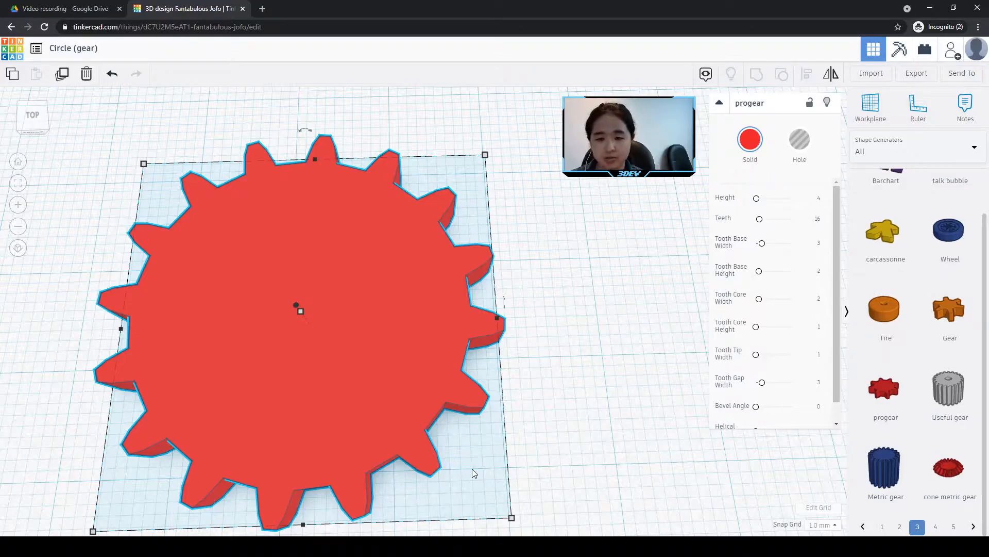
- Try a Tooth Base Width of 5 on the gear and examine the tooth shape
middle_click_drag(464, 480, 464, 426)
right_click_drag(514, 457, 409, 449)
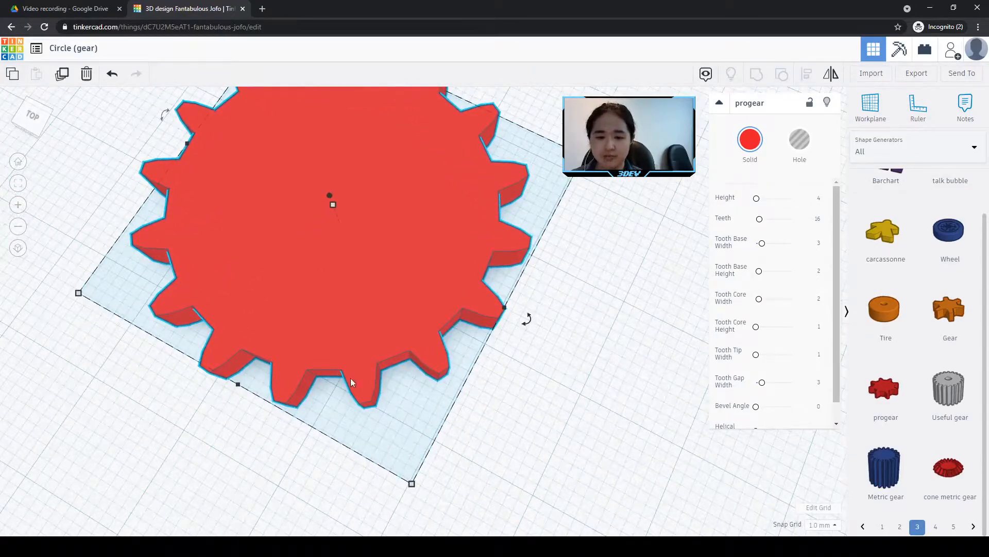
scroll(363, 382, "up", 1)
scroll(363, 382, "up", 3)
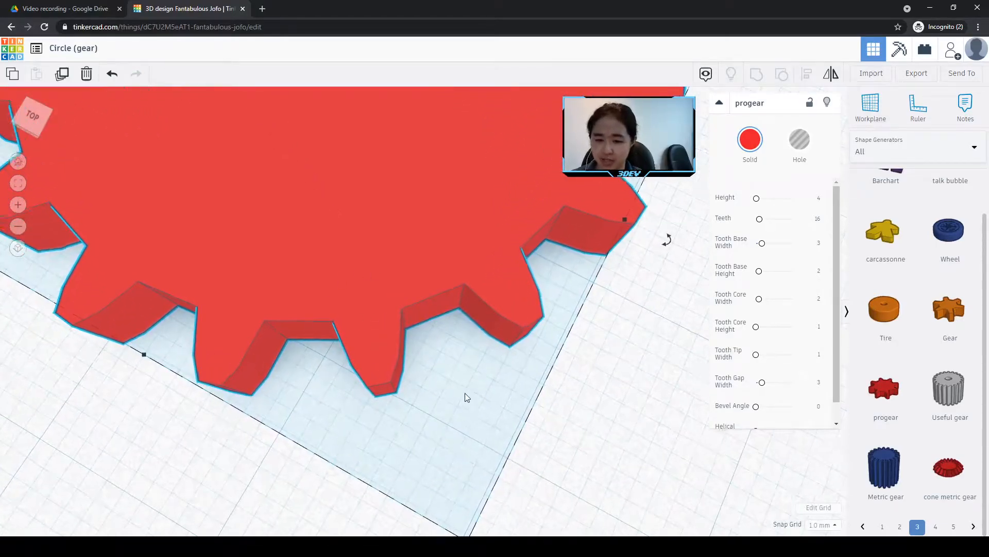
scroll(466, 395, "up", 3)
right_click_drag(493, 387, 511, 400)
right_click_drag(472, 353, 489, 405)
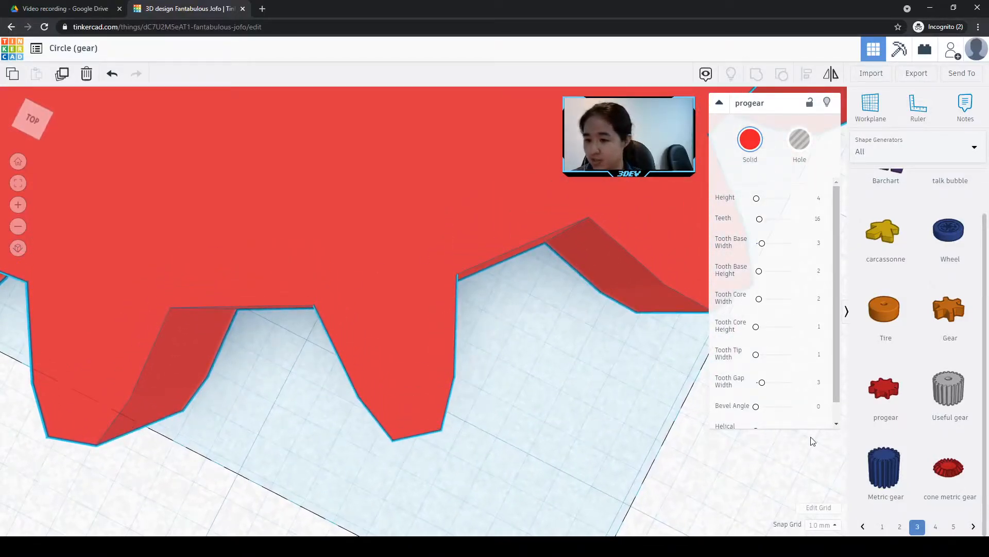
left_click(819, 245)
type("5")
key("Return")
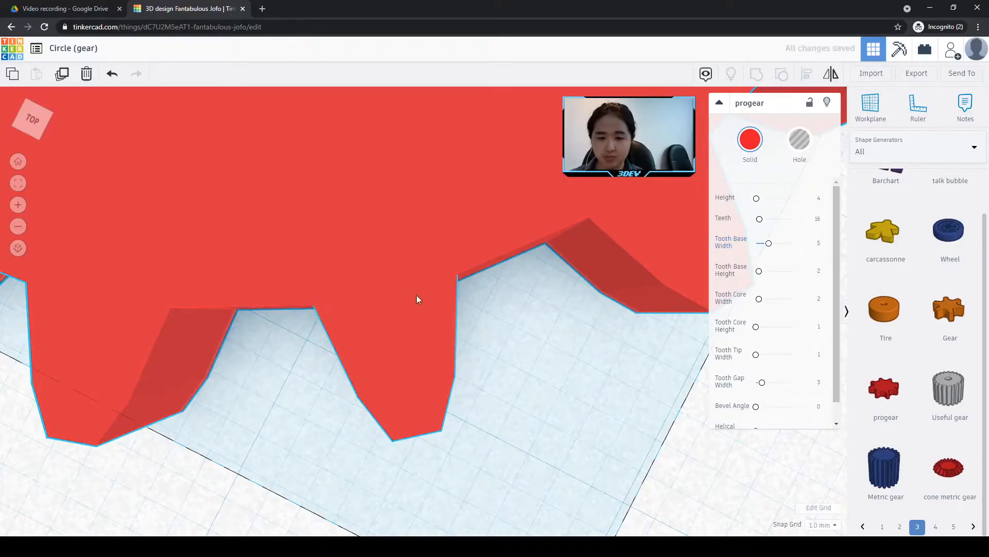
scroll(468, 304, "down", 3)
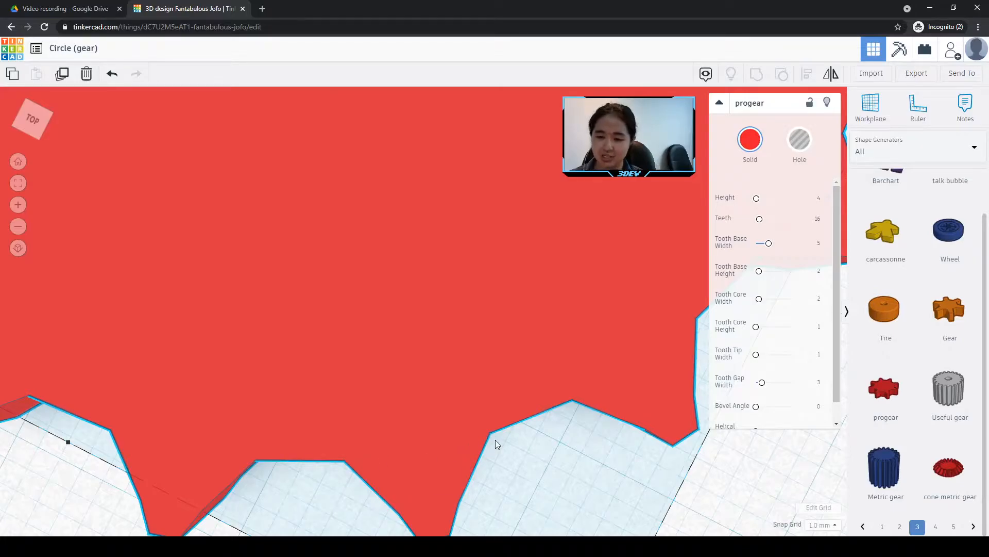
- Cut the gear, restore it, and undo the last Tooth Base Width change
key("ctrl+x")
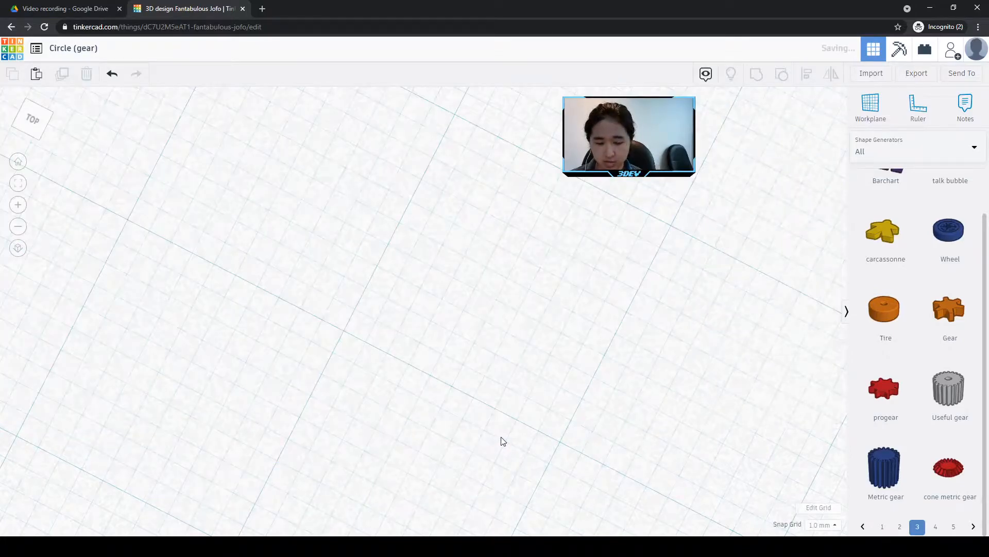
key("ctrl+z")
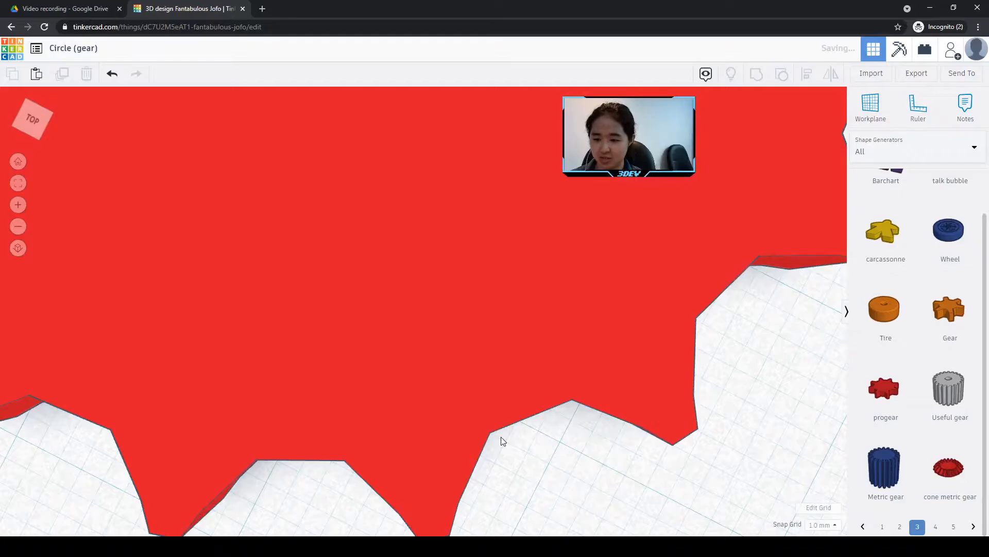
left_click(481, 368)
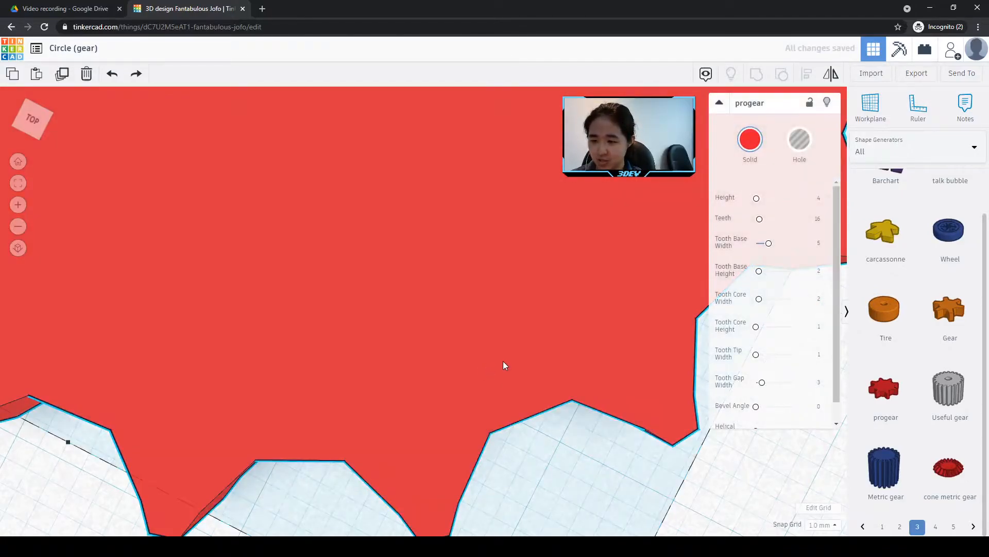
key("ctrl+z")
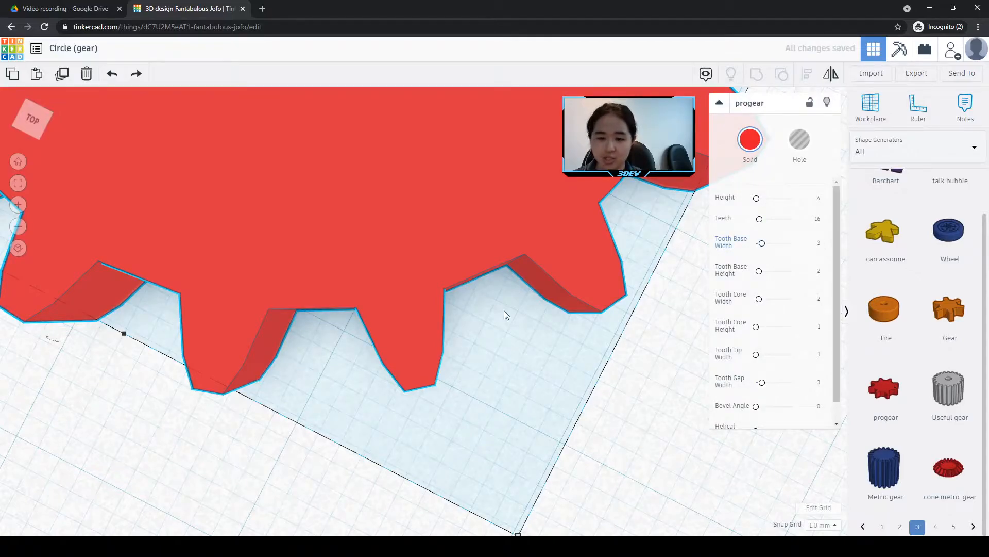
- Inspect one tooth of the gear up close and set the gear's Tooth Core Width to 3
scroll(431, 333, "up", 3)
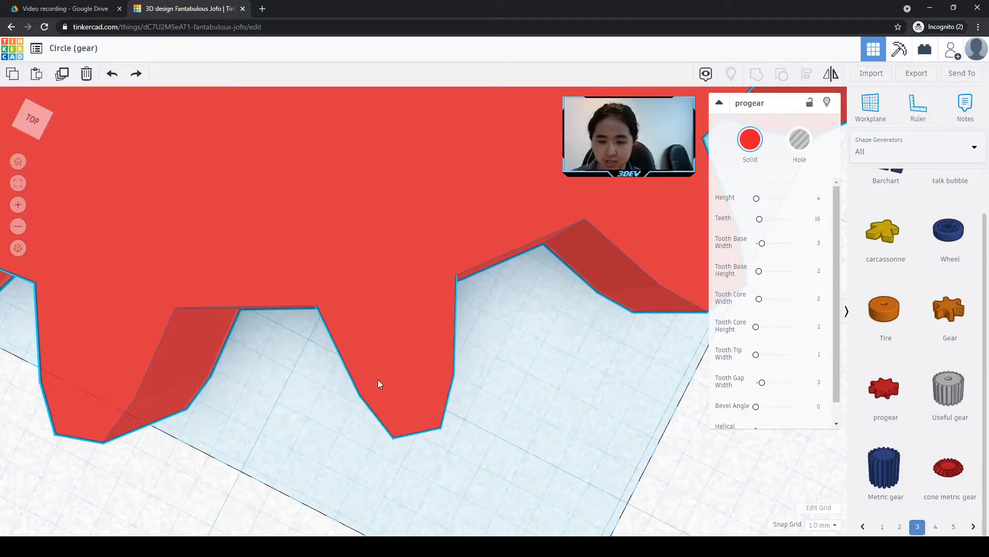
scroll(466, 396, "up", 5)
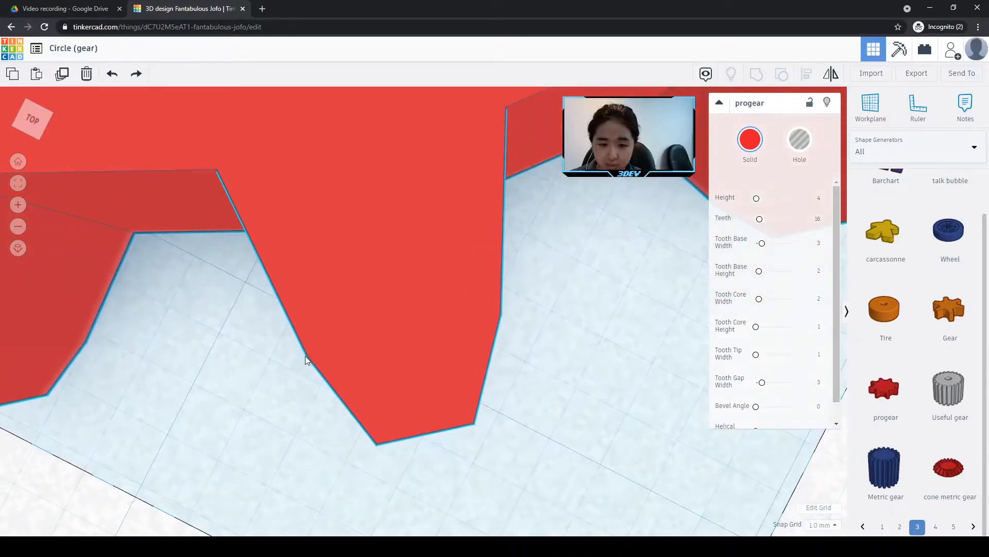
left_click(510, 450)
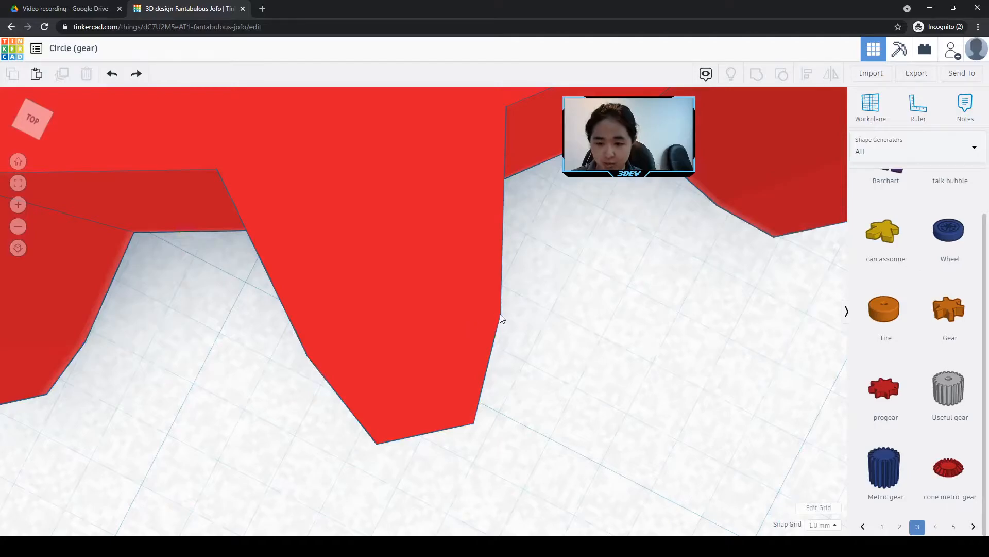
left_click(420, 308)
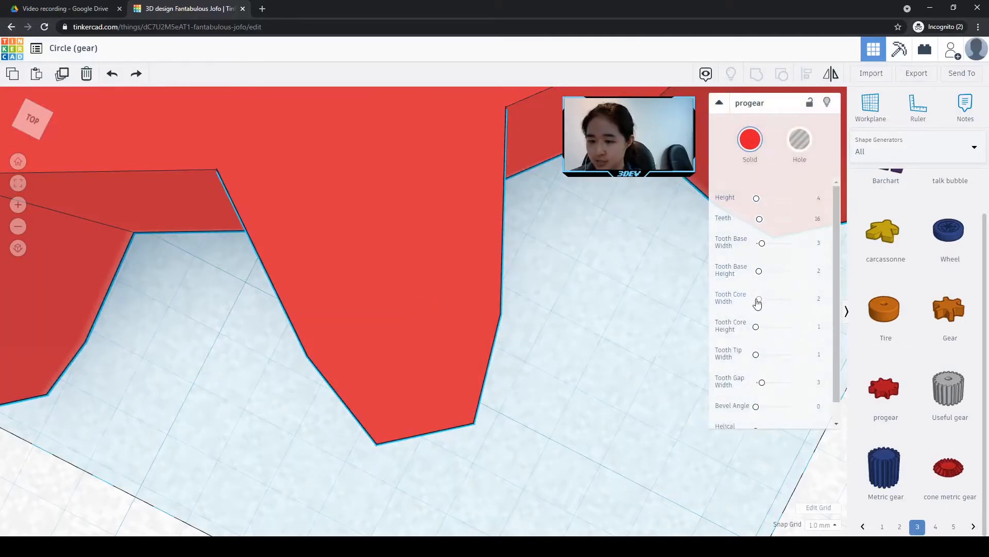
left_click(819, 301)
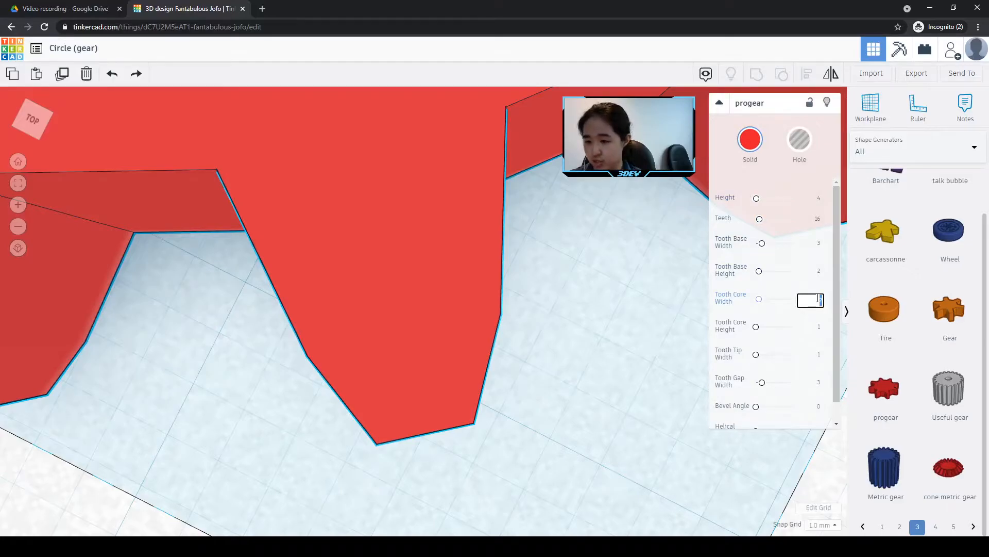
type("3")
key("Return")
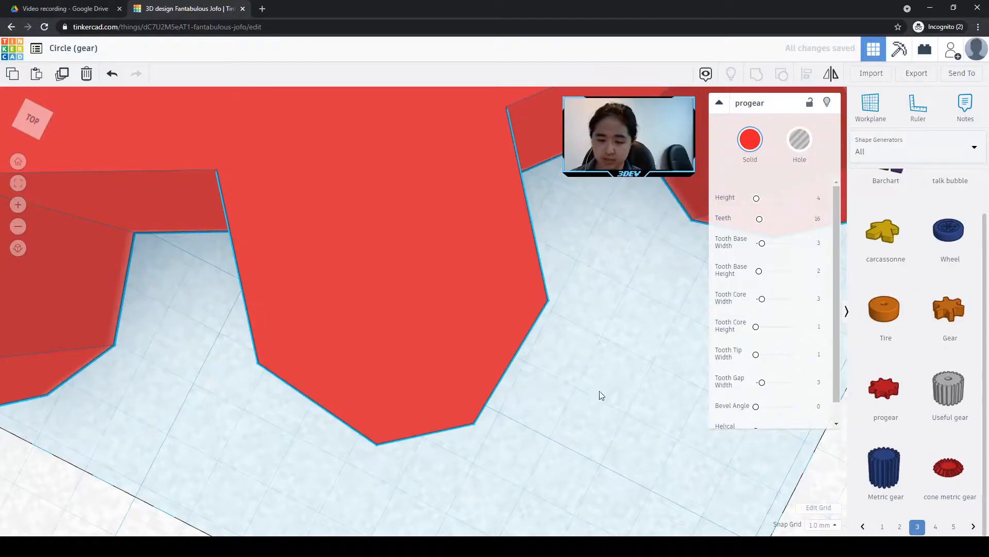
- Set the gear's Tooth Tip Width to 2
scroll(610, 387, "down", 3)
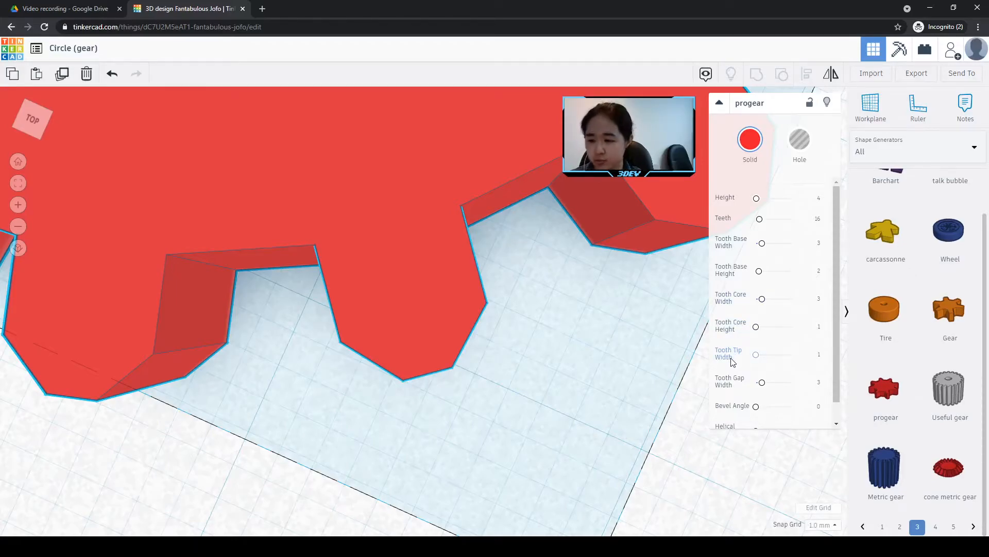
left_click(819, 354)
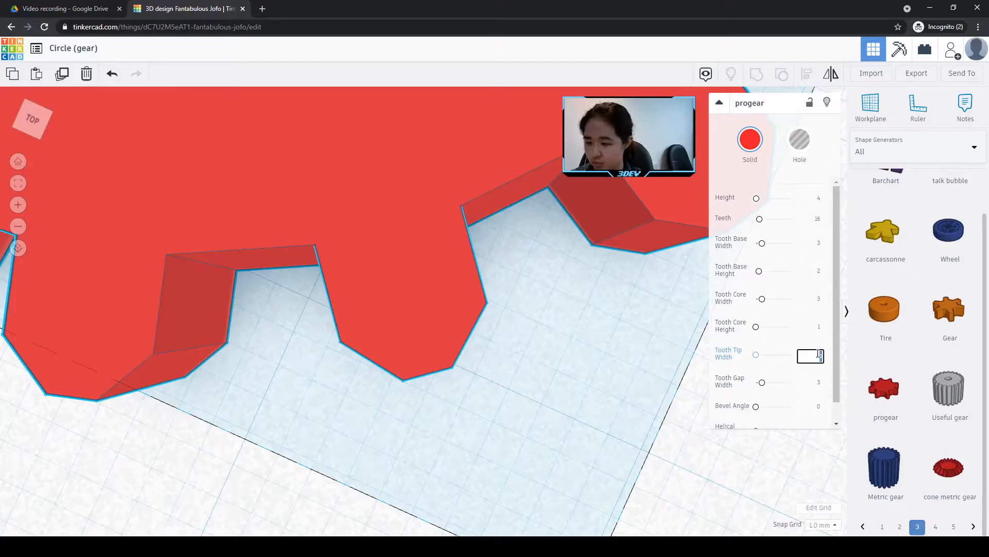
type("2")
key("Return")
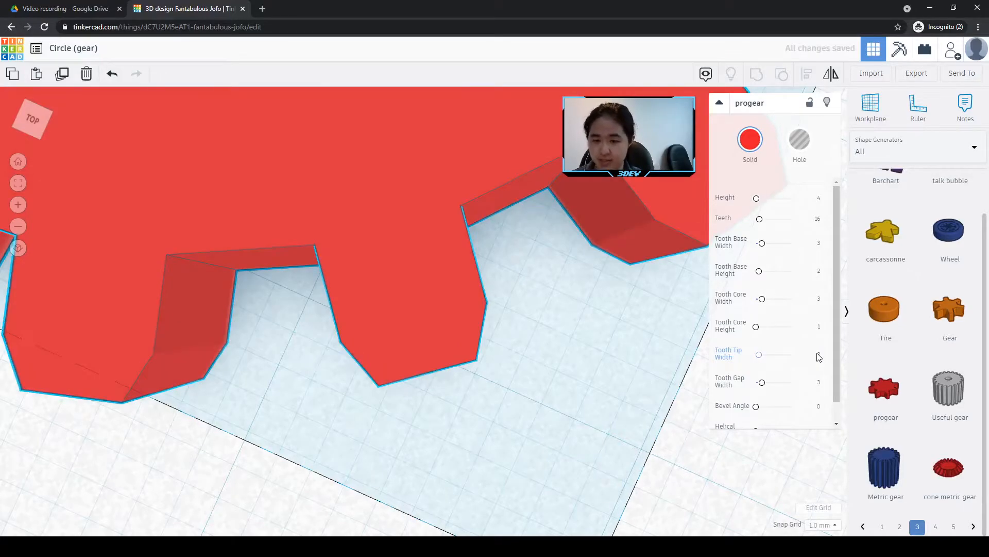
- Try a Tooth Tip Width of 5 on the gear and set it back to 2
left_click(821, 357)
key("Return")
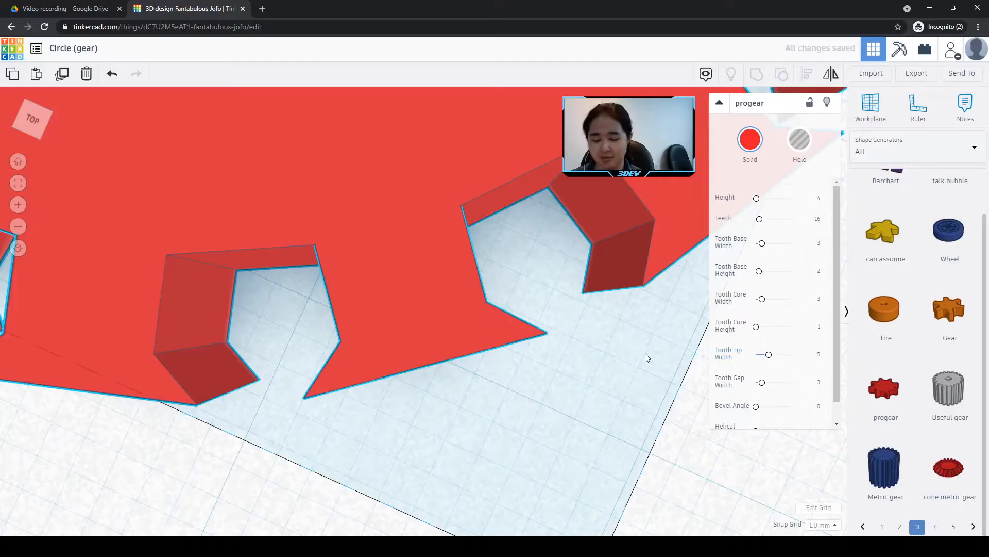
key("ctrl+z")
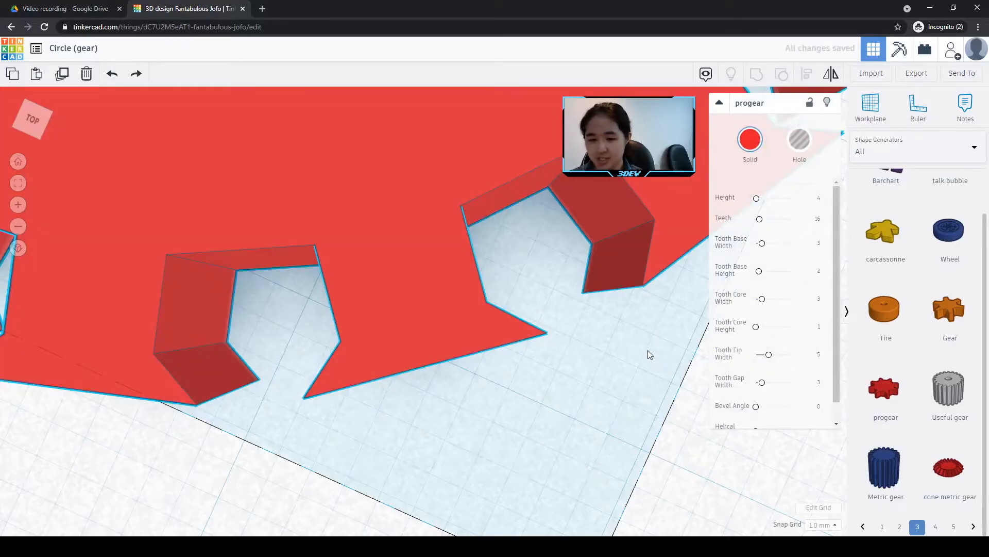
left_click(818, 355)
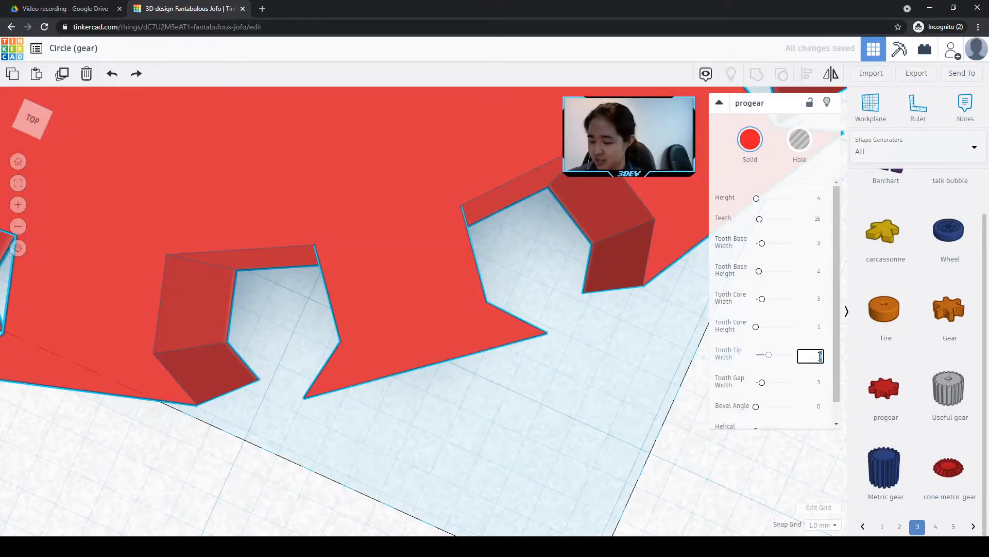
type("2")
key("Return")
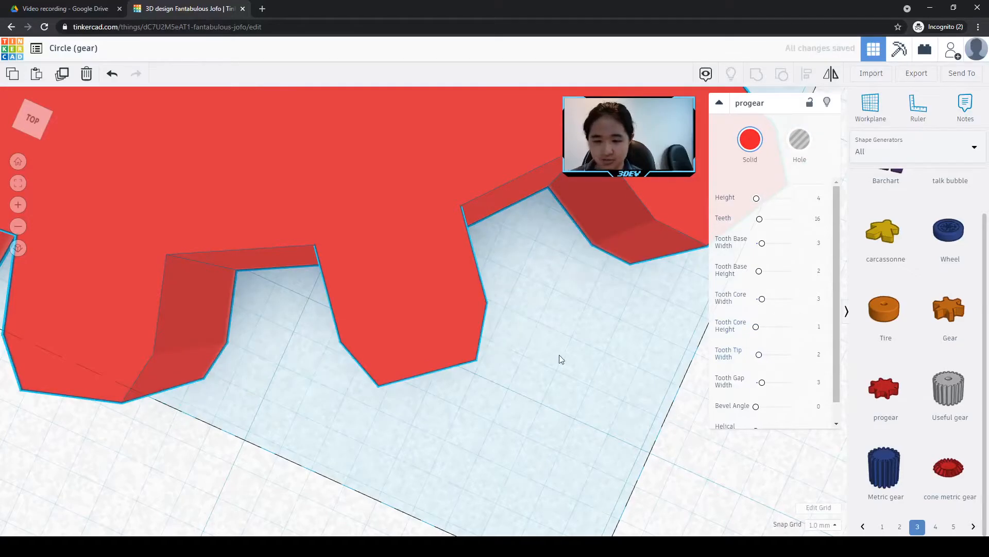
- Try a Tooth Base Height of 5 on the gear and examine the tooth shape from several angles
left_click(542, 438)
left_click(403, 312)
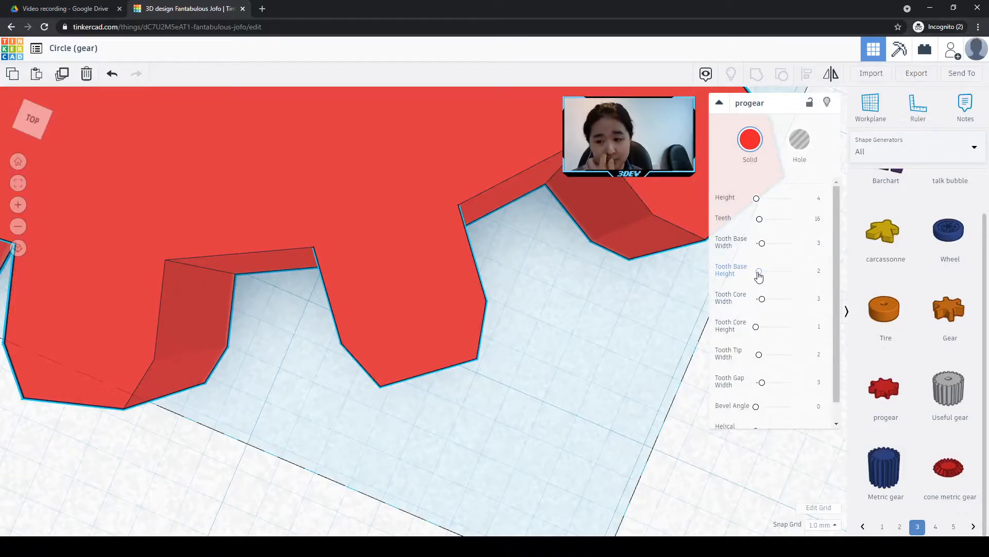
left_click(819, 271)
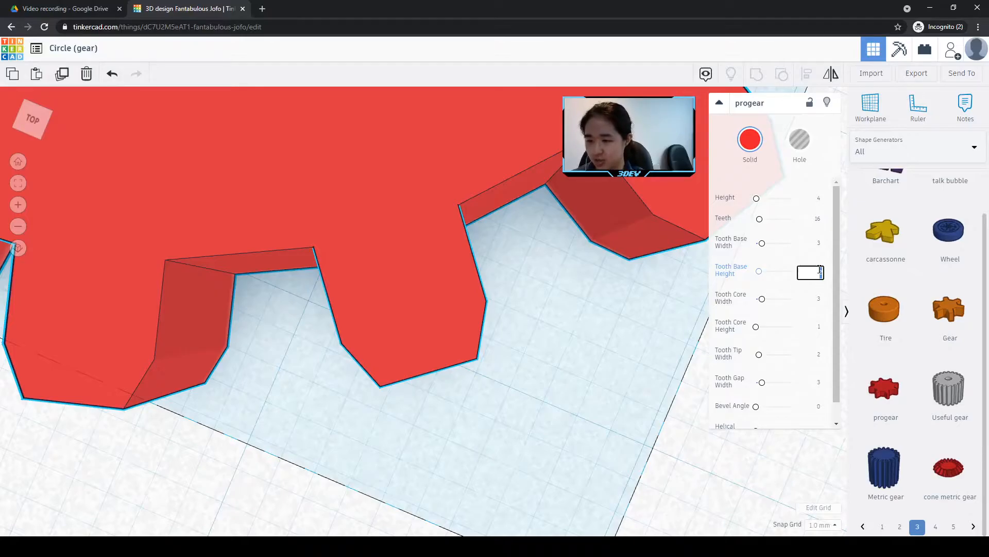
type("5")
key("Return")
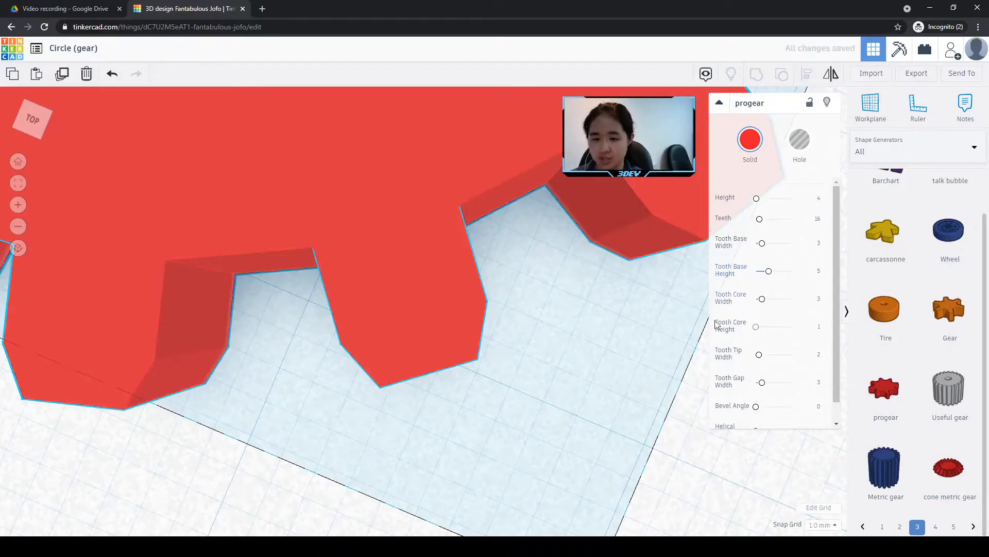
scroll(578, 373, "up", 2)
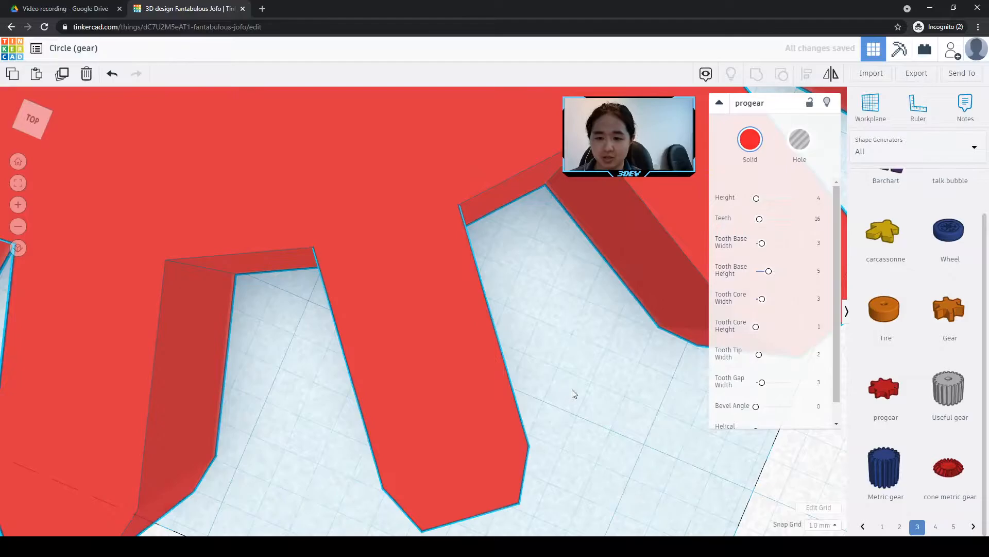
right_click_drag(580, 377, 461, 356)
right_click_drag(534, 186, 468, 259)
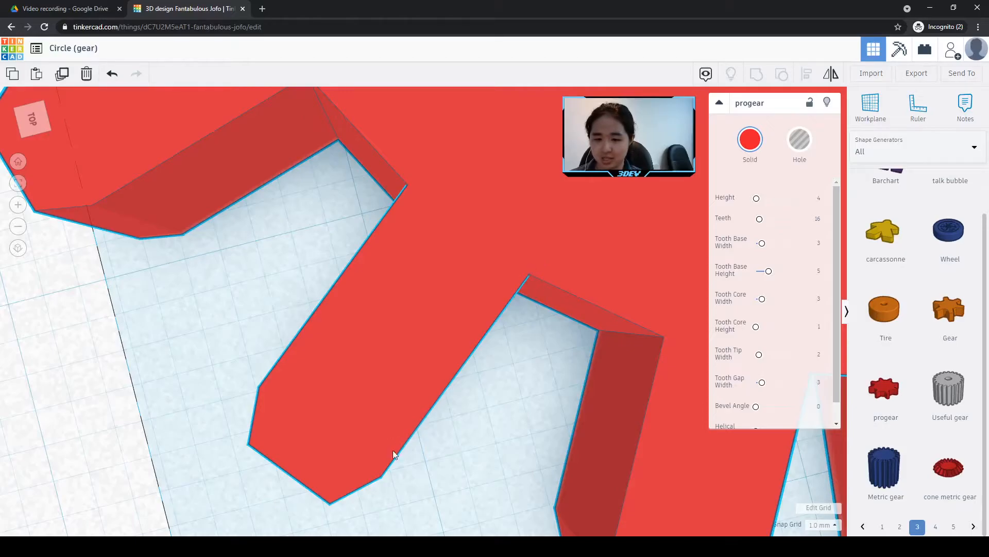
right_click_drag(541, 304, 564, 403)
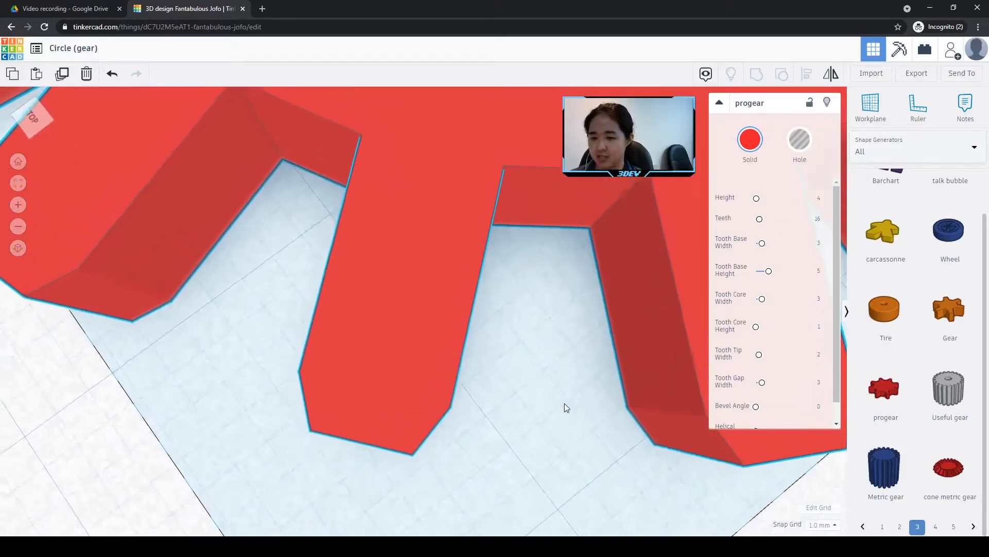
- Undo the last Tooth Base Height change on the gear
left_click(818, 271)
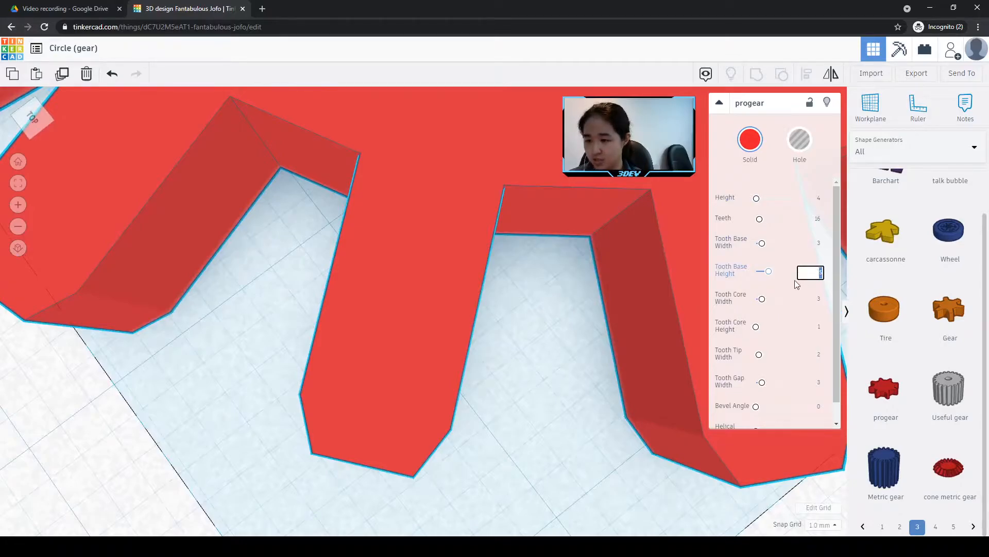
left_click(578, 355)
left_click(713, 259)
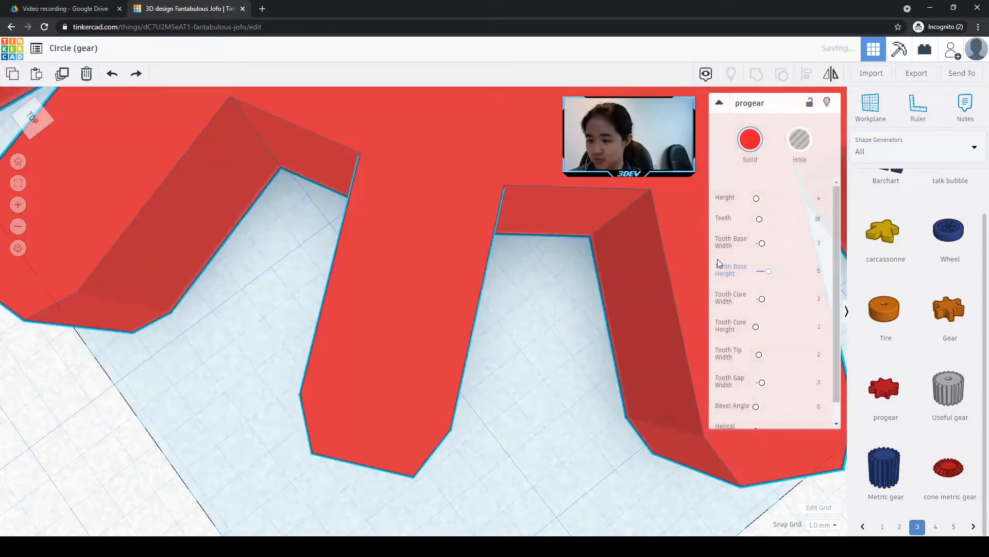
key("ctrl+z")
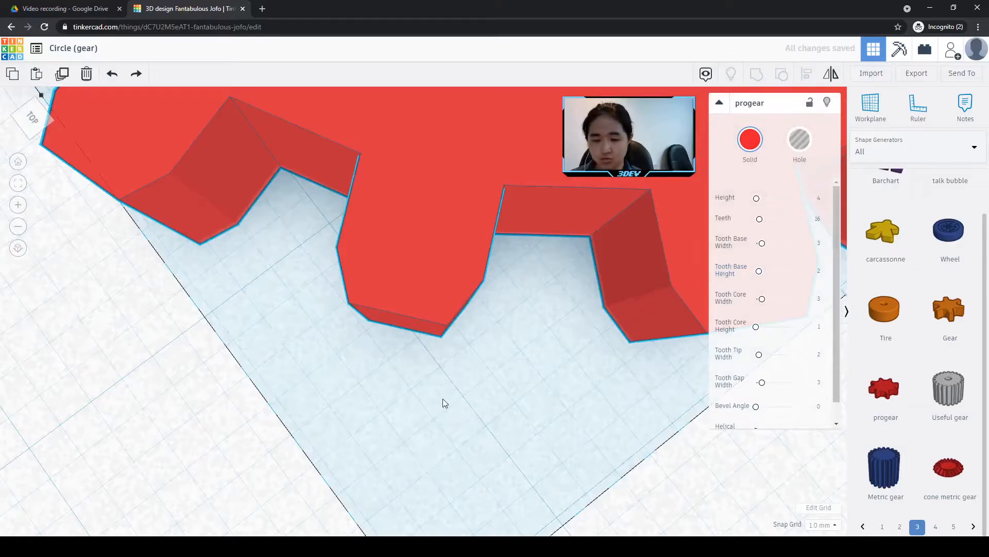
- Set the gear's Tooth Base Height to 2.5 and deselect the gear
left_click(819, 272)
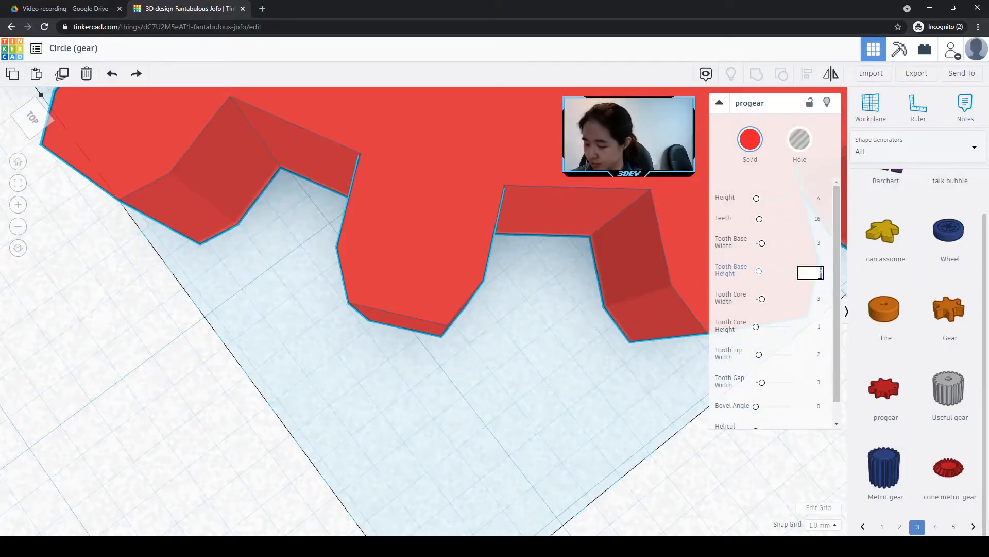
type("2.5")
key("Return")
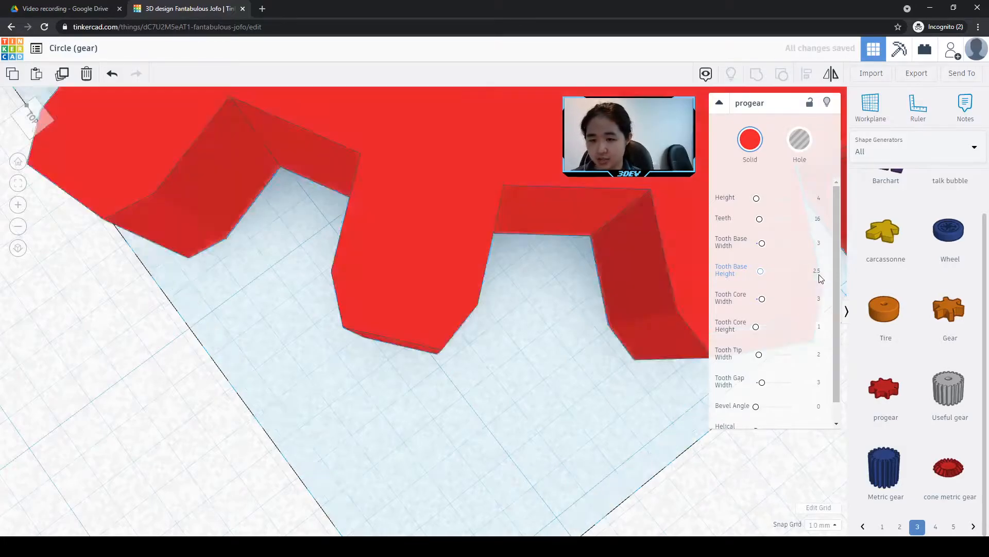
left_click(549, 402)
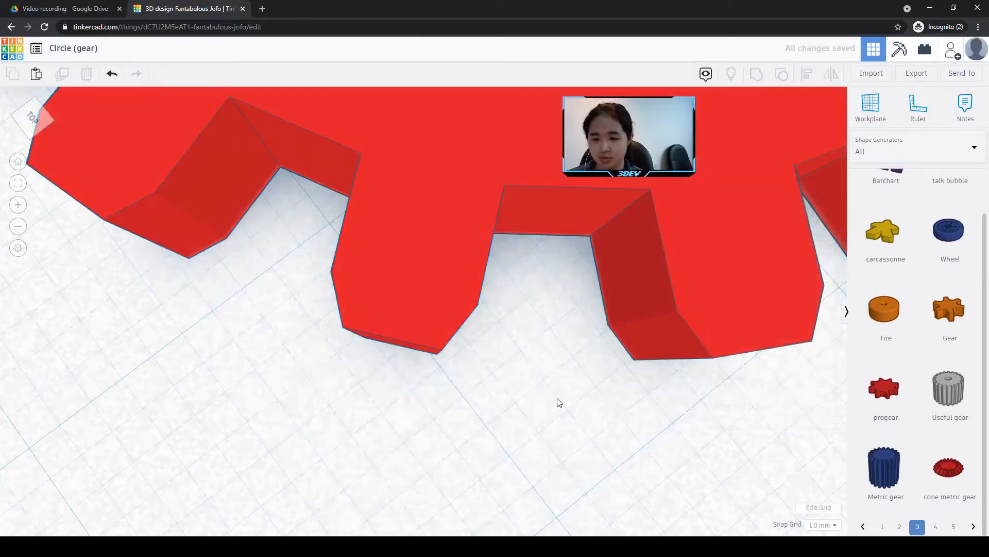
- Duplicate the 16-tooth gear and place the copy directly beside the original
scroll(548, 402, "down", 10)
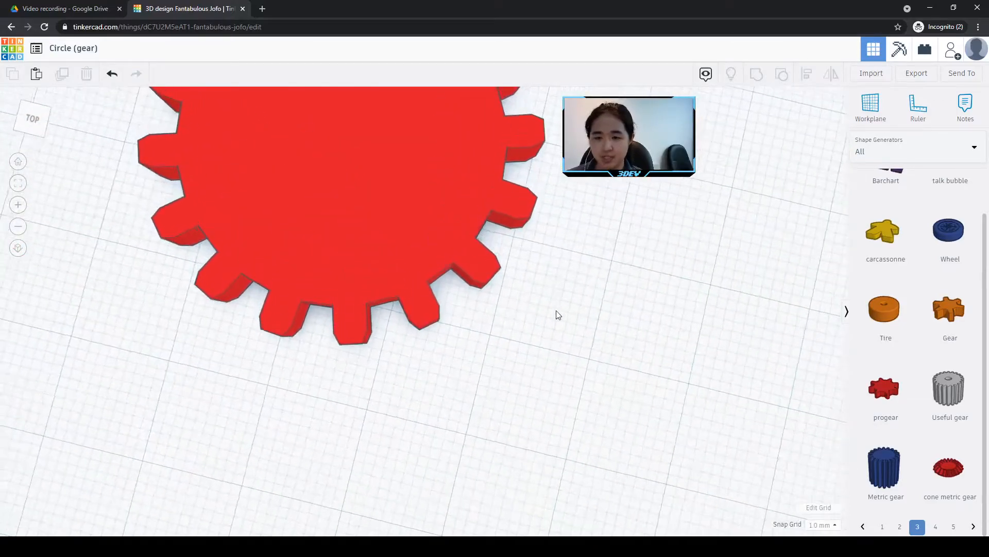
middle_click_drag(606, 205, 629, 341)
right_click_drag(571, 376, 586, 415)
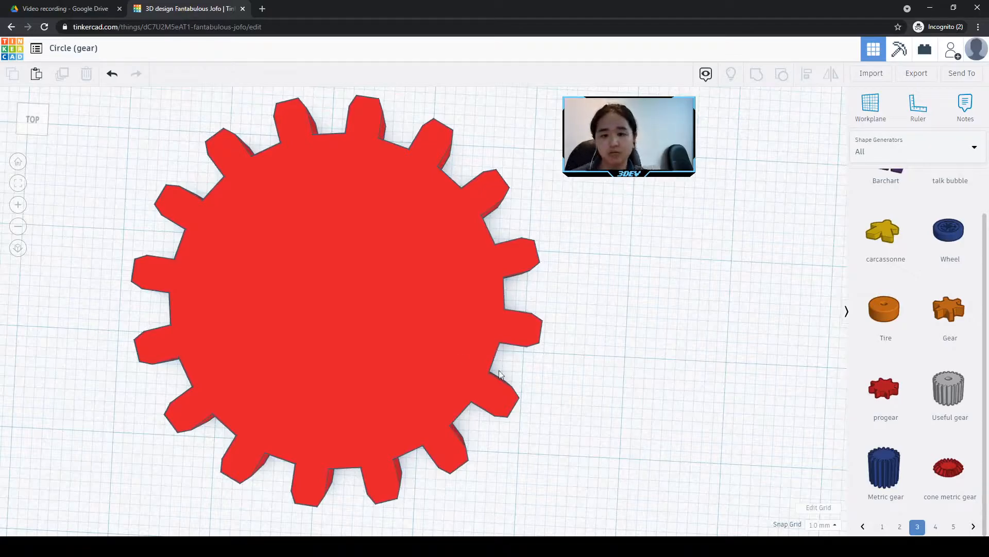
left_click(404, 336)
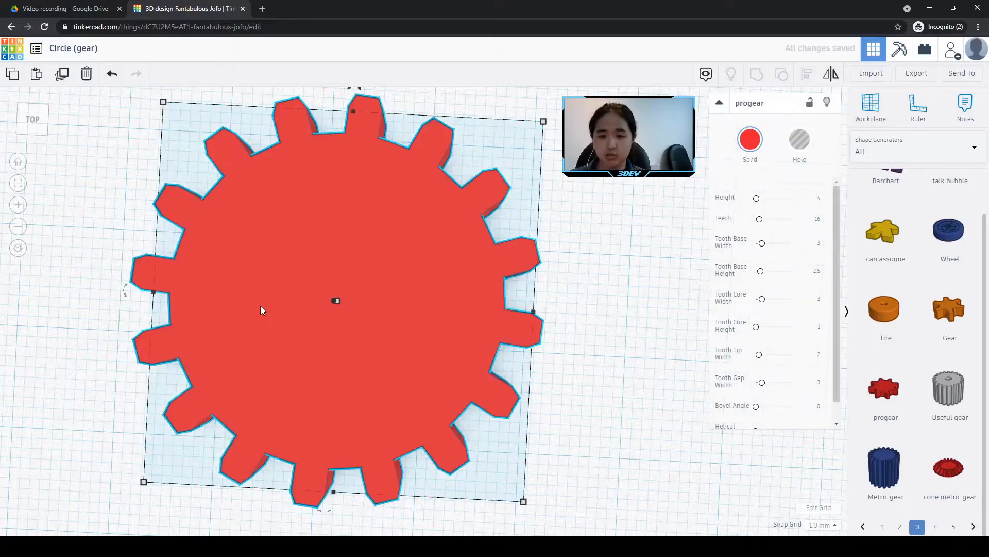
left_click_drag(272, 345, 550, 382, "alt")
middle_click_drag(549, 379, 101, 380)
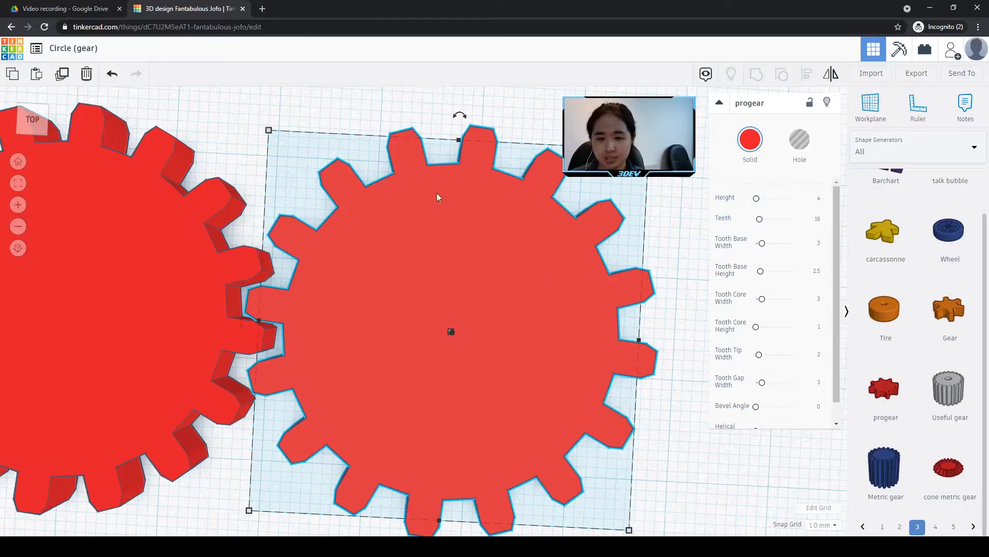
- Set the duplicated gear's number of teeth to 8 and deselect it
left_click(819, 220)
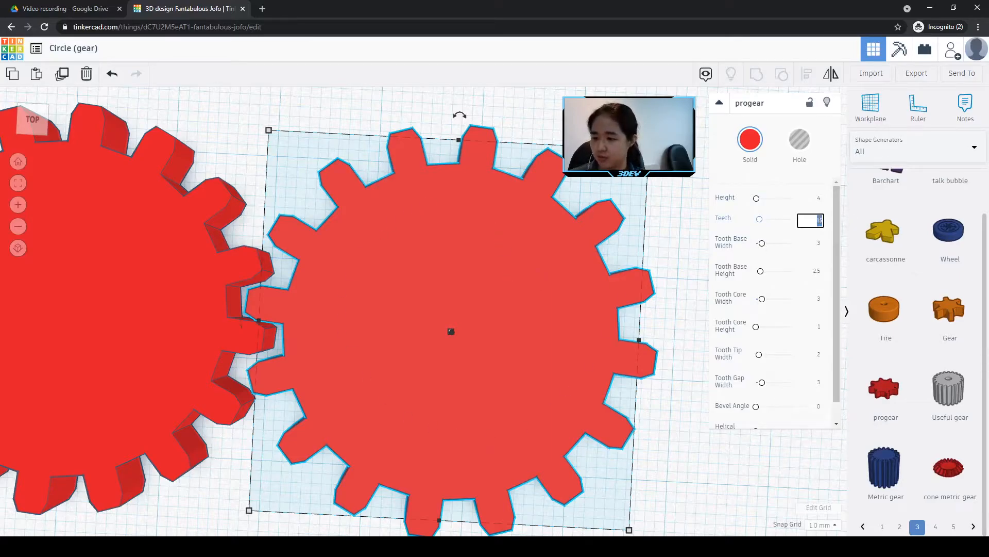
type("8")
key("Return")
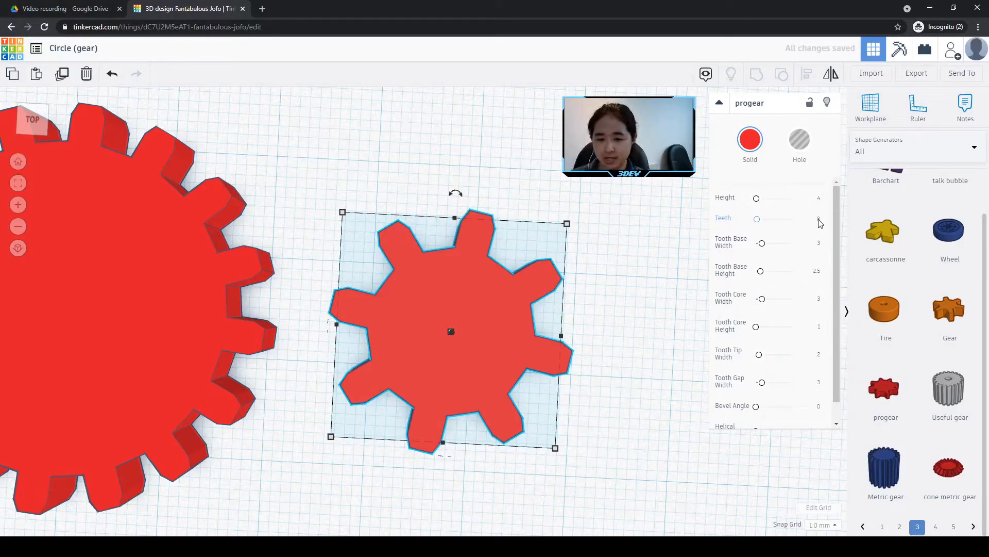
left_click(326, 280)
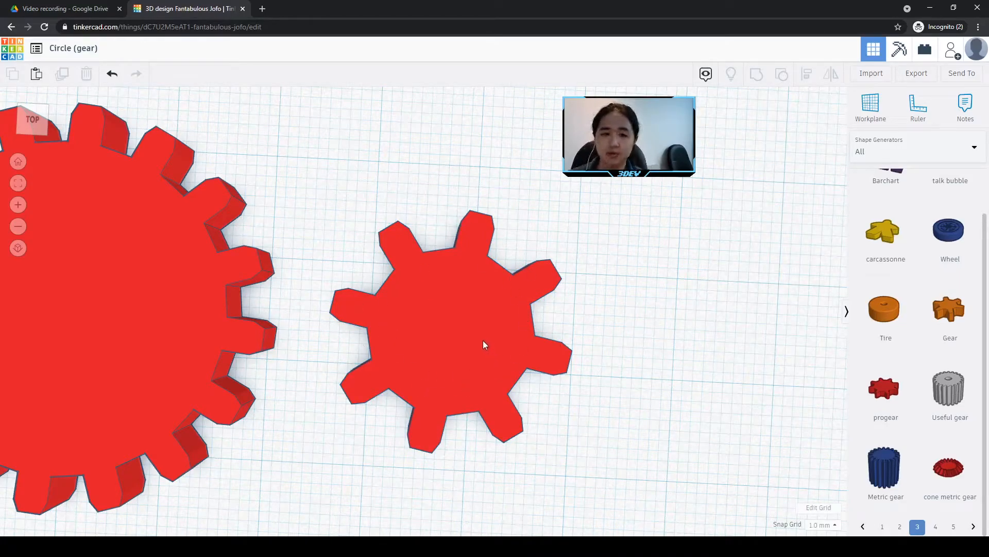
- Select the 8-tooth gear and view it together with the 16-tooth gear
left_click(467, 332)
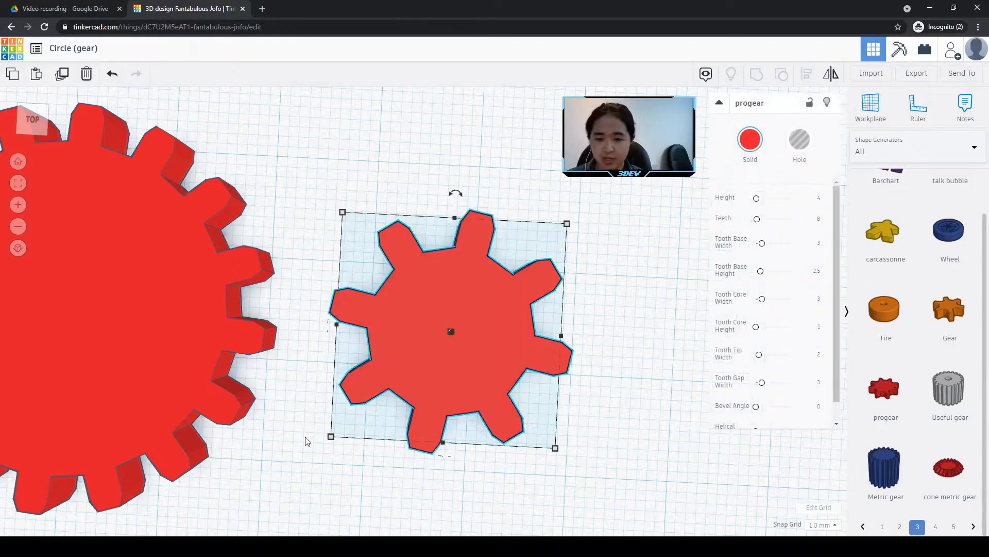
middle_click_drag(294, 413, 505, 307)
right_click_drag(392, 363, 389, 433)
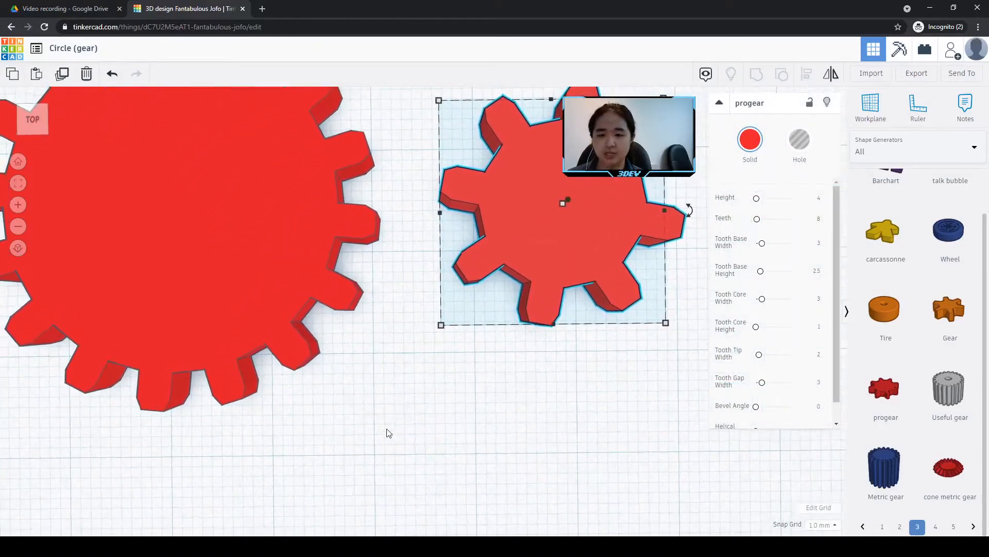
scroll(402, 366, "down", 3)
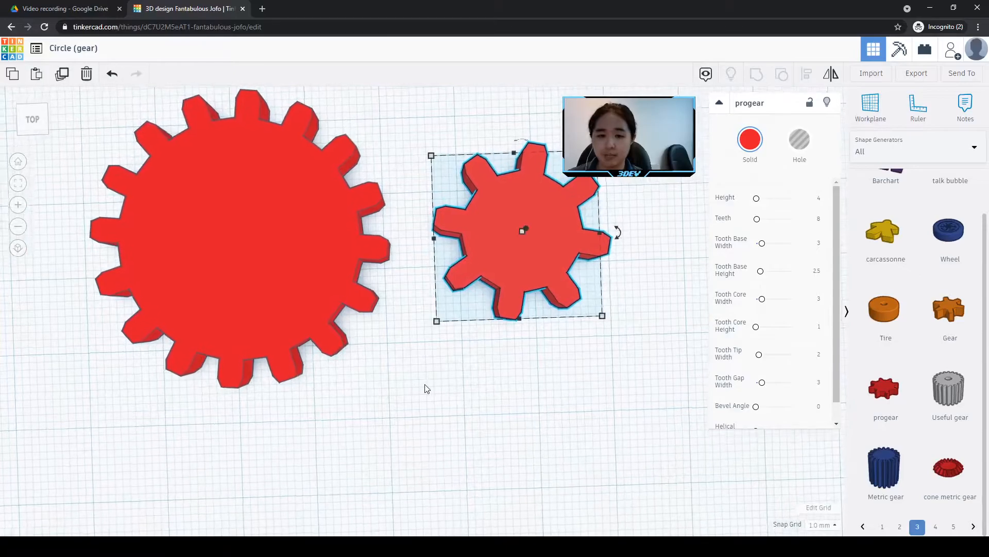
- Move the 8-tooth gear slightly farther away from the 16-tooth gear
middle_click_drag(420, 321, 436, 374)
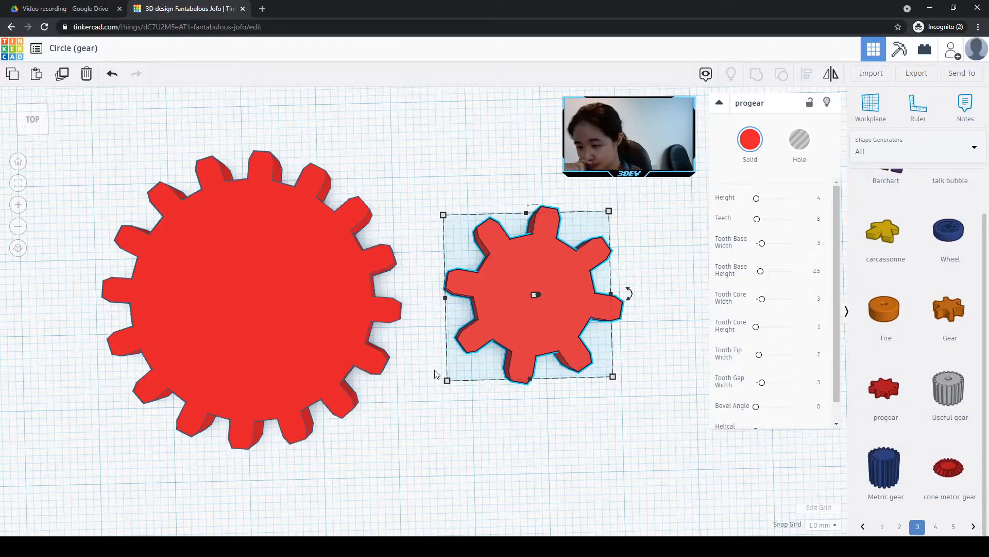
left_click(392, 438)
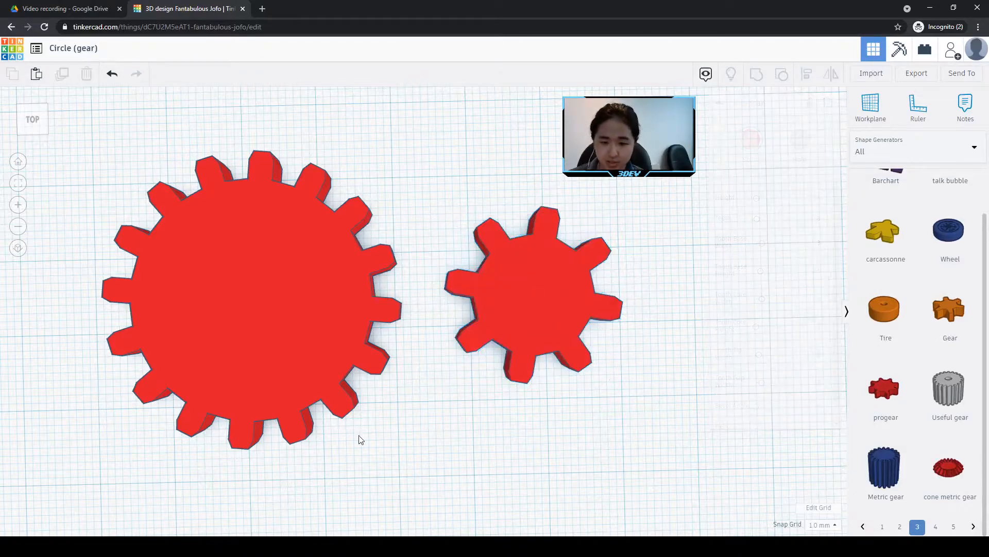
left_click(545, 267)
left_click_drag(523, 289, 553, 305)
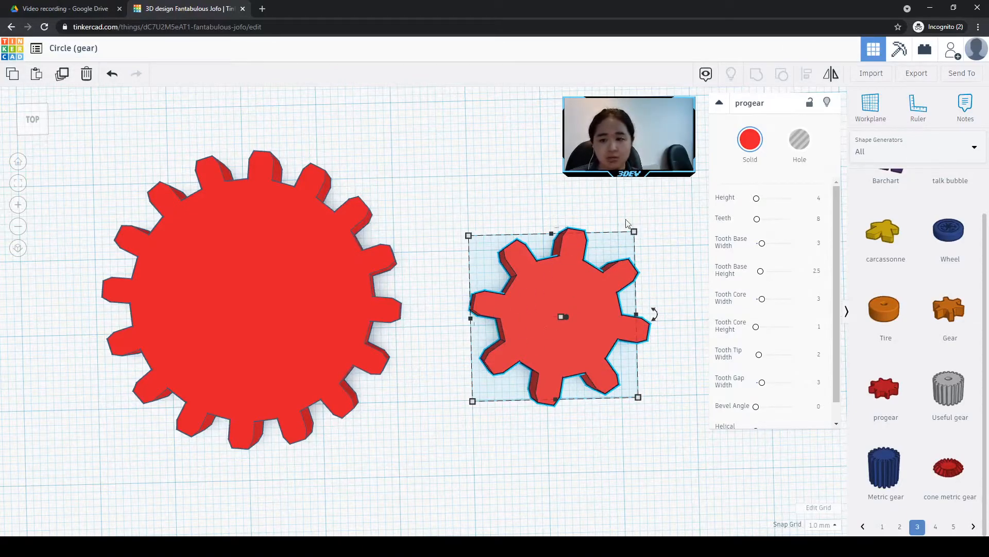
- Try rotating the 8-tooth gear 11° counterclockwise in the workplane and undo the rotation
mouse_move(654, 310)
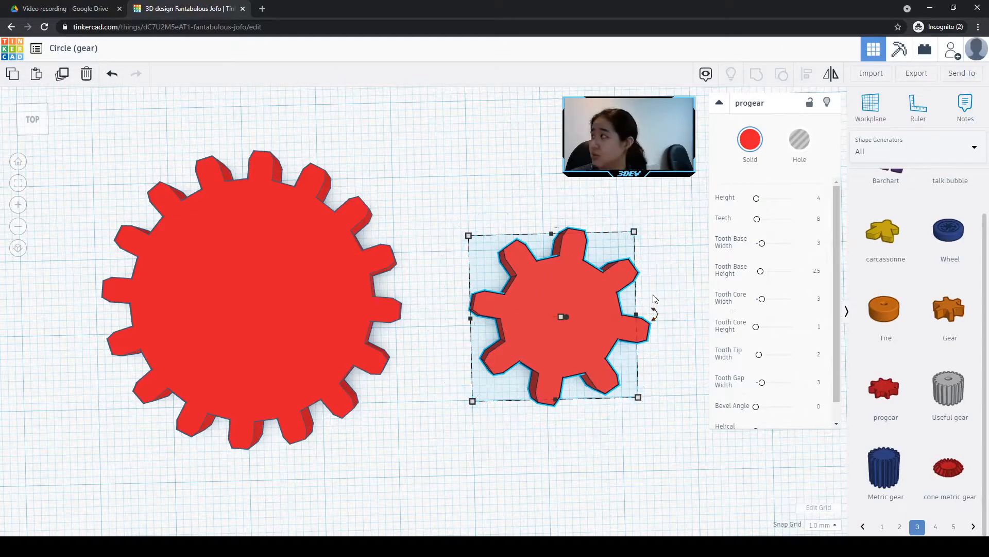
key("f")
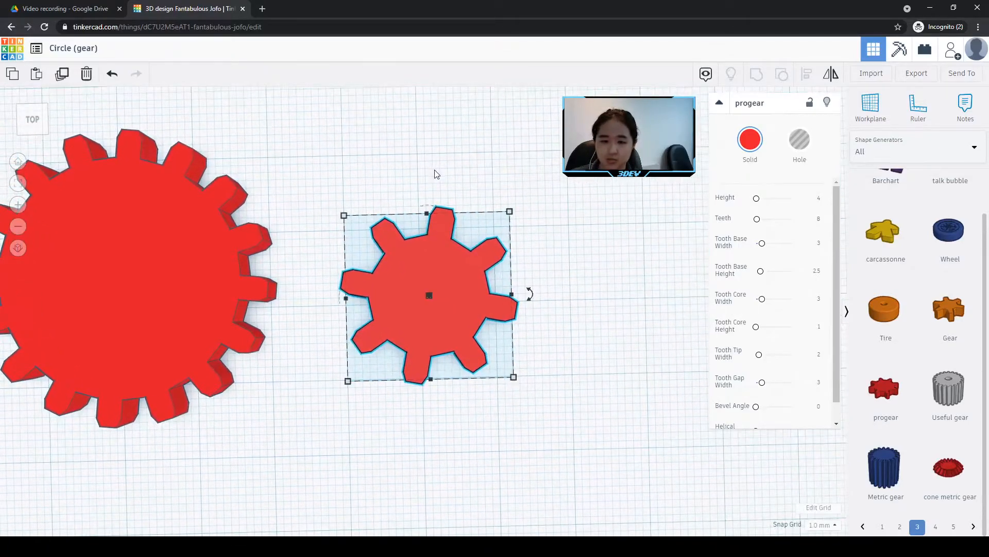
mouse_move(577, 286)
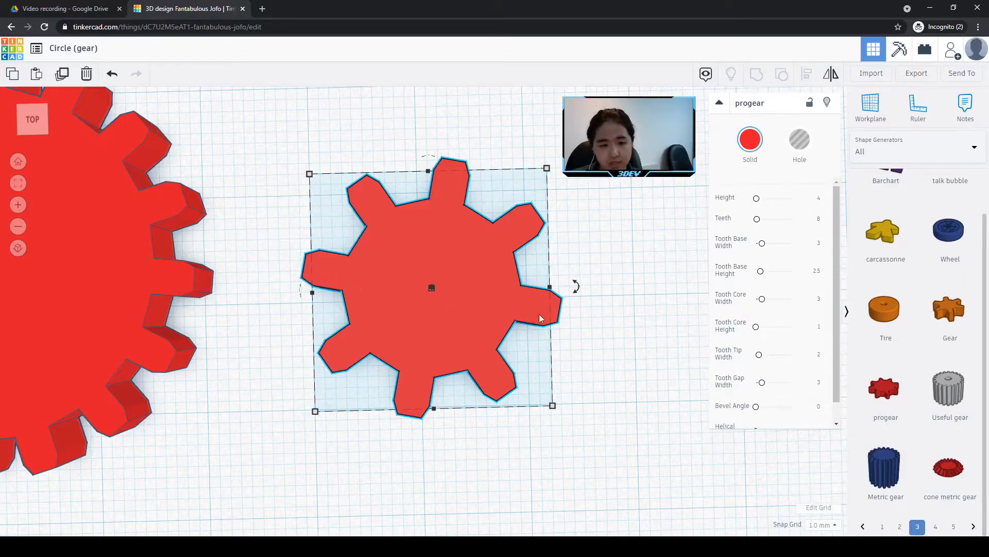
left_click_drag(577, 285, 614, 250)
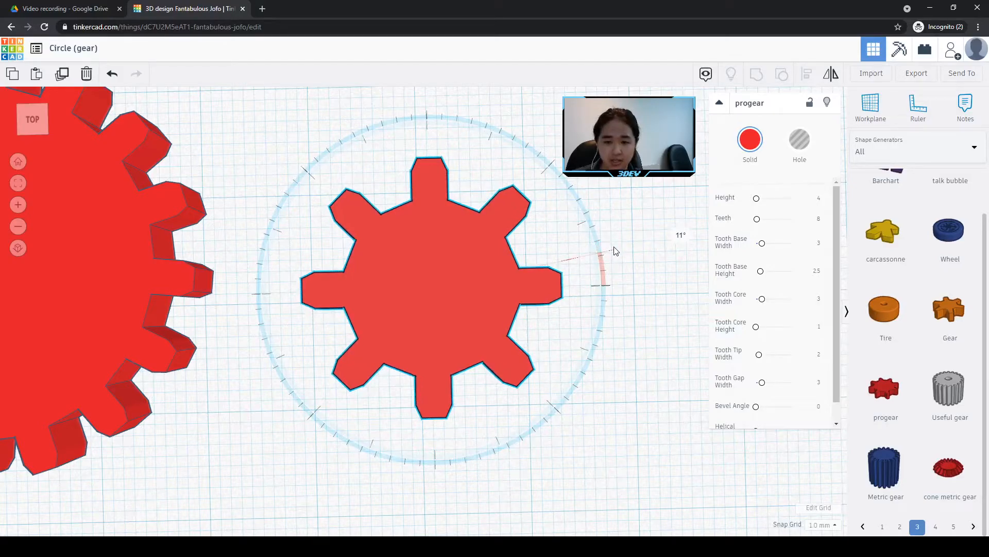
left_click_drag(614, 250, 614, 250)
right_click_drag(570, 335, 563, 479)
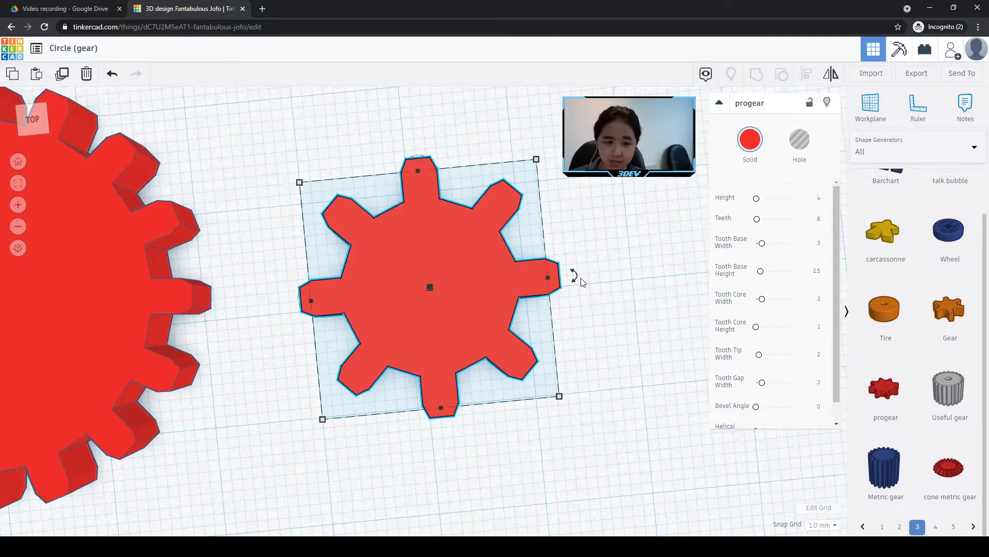
left_click(593, 335)
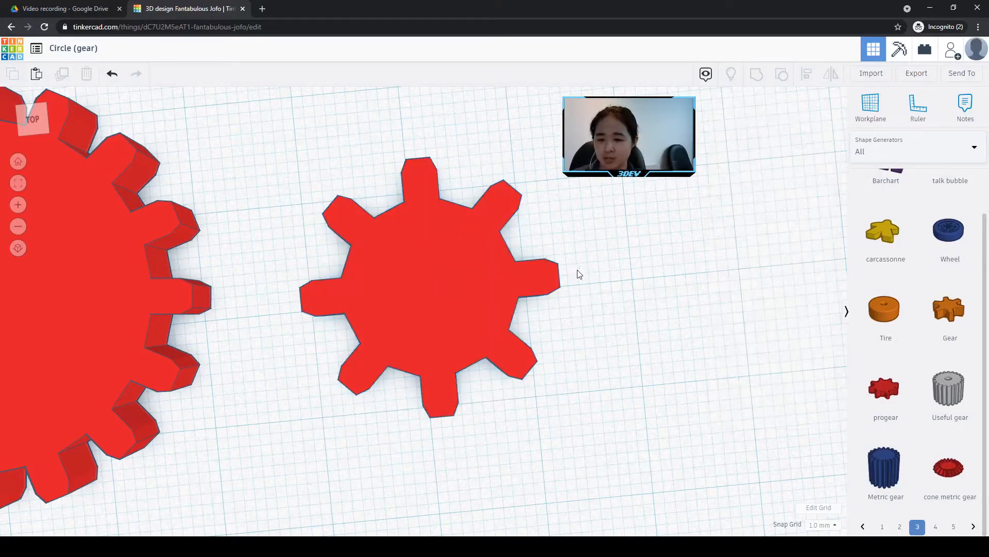
key("ctrl+z")
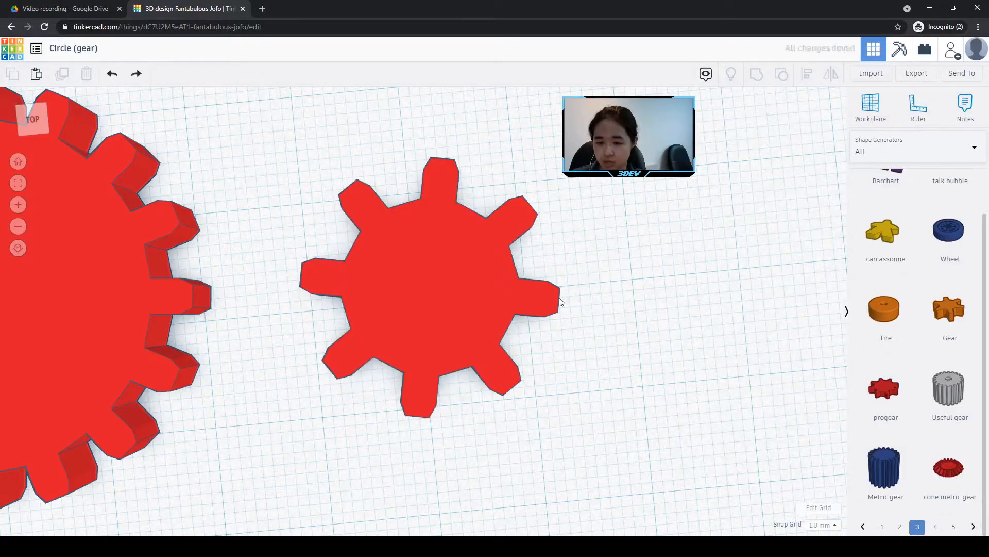
- Rotate the 8-tooth gear 11° counterclockwise in the workplane and deselect it
left_click(552, 299)
scroll(577, 277, "up", 4)
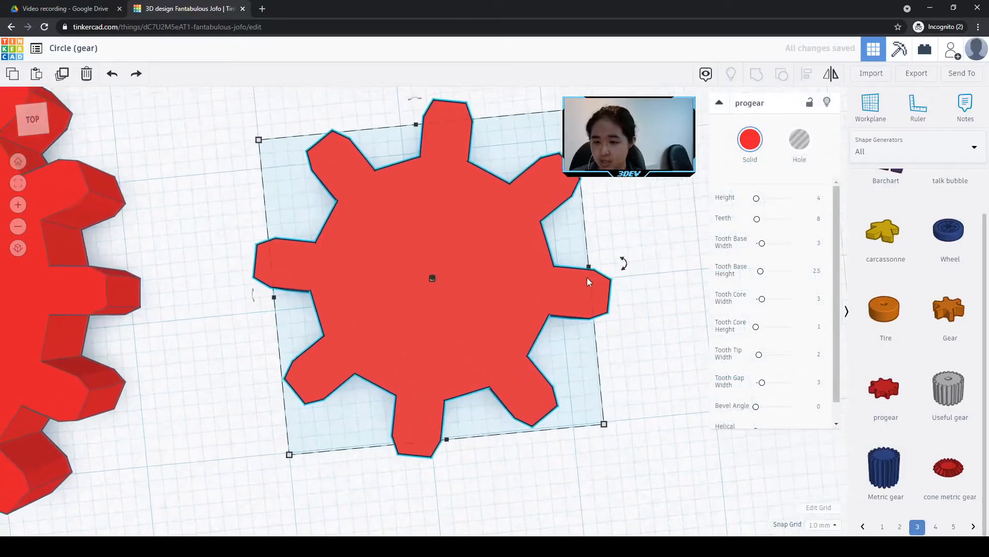
middle_click_drag(639, 294, 343, 373)
left_click_drag(459, 342, 520, 290)
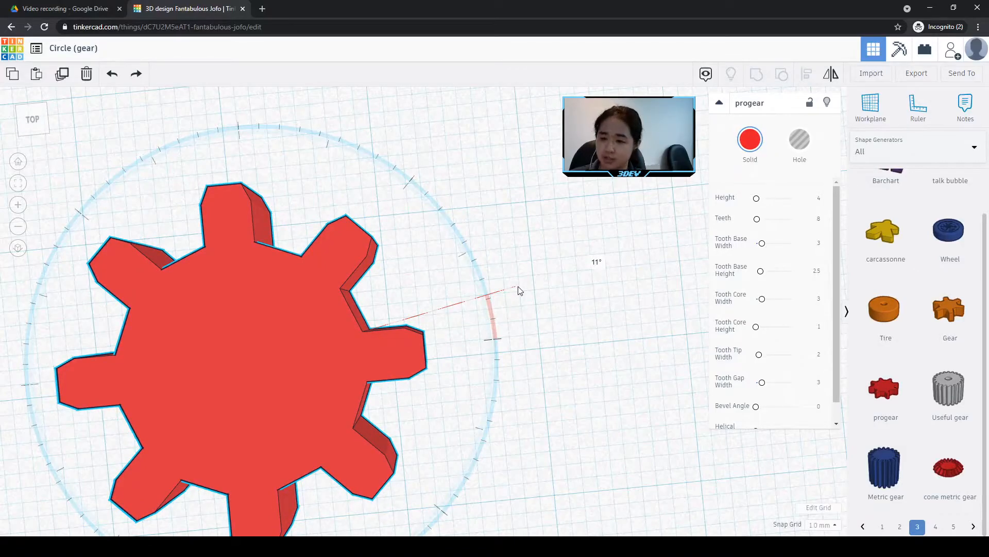
left_click_drag(519, 290, 519, 290)
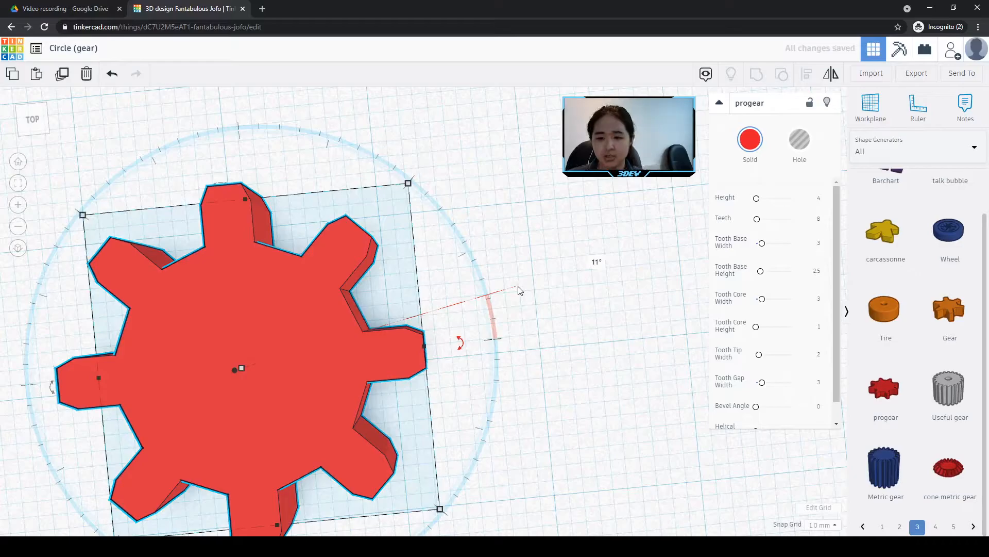
left_click(547, 310)
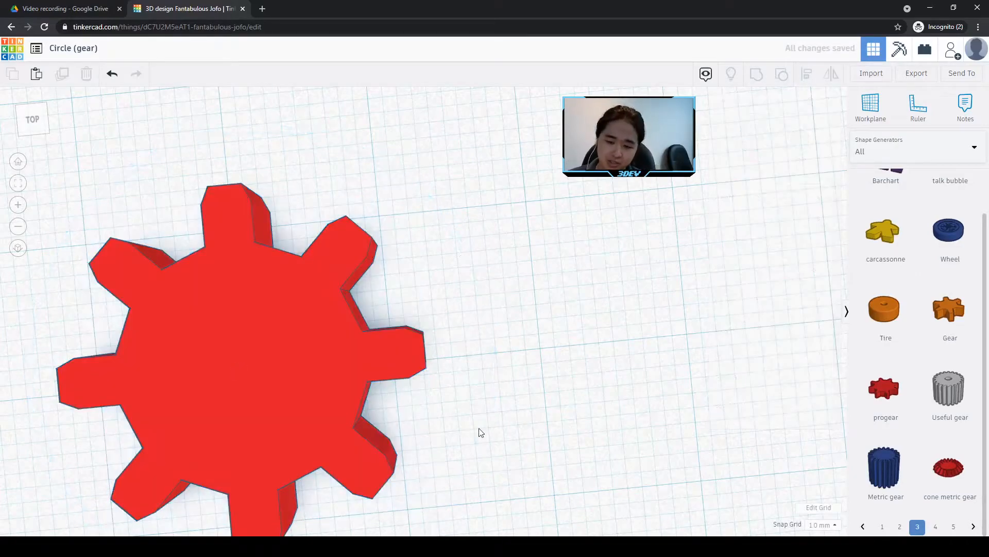
- Move the 16-tooth gear toward the 8-tooth gear until their teeth meet
right_click_drag(431, 422, 436, 443)
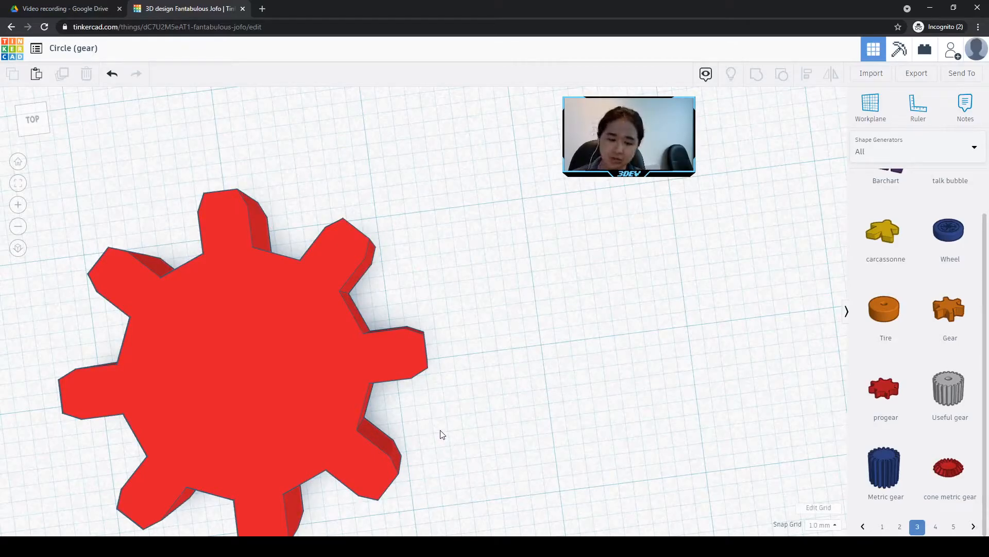
middle_click_drag(438, 433, 751, 353)
scroll(698, 362, "down", 4)
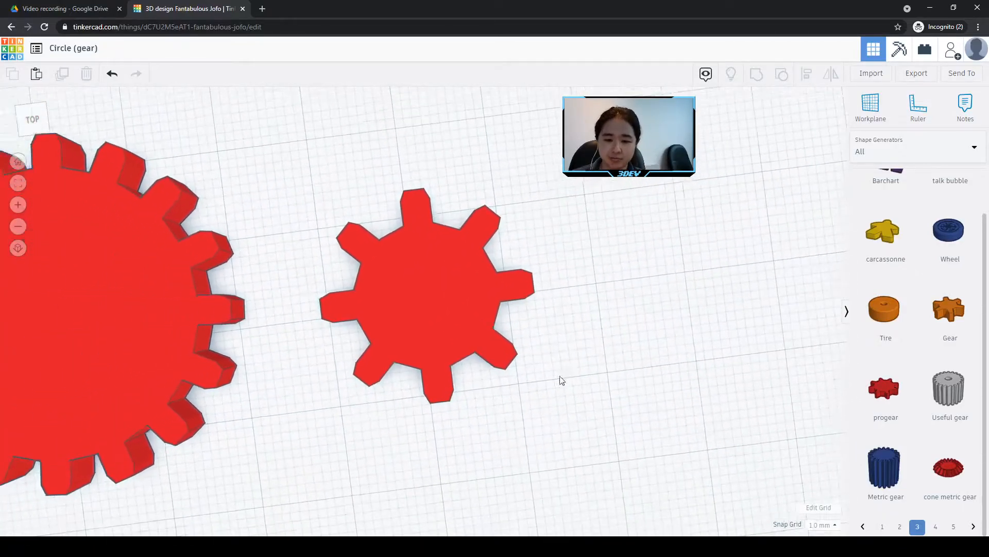
middle_click_drag(284, 384, 530, 402)
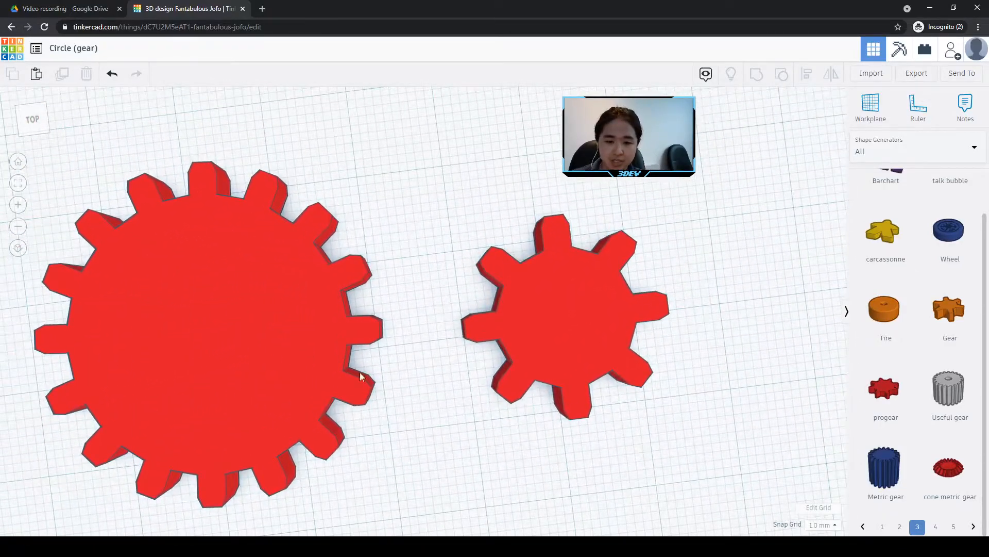
left_click(225, 302)
left_click_drag(265, 341, 376, 369)
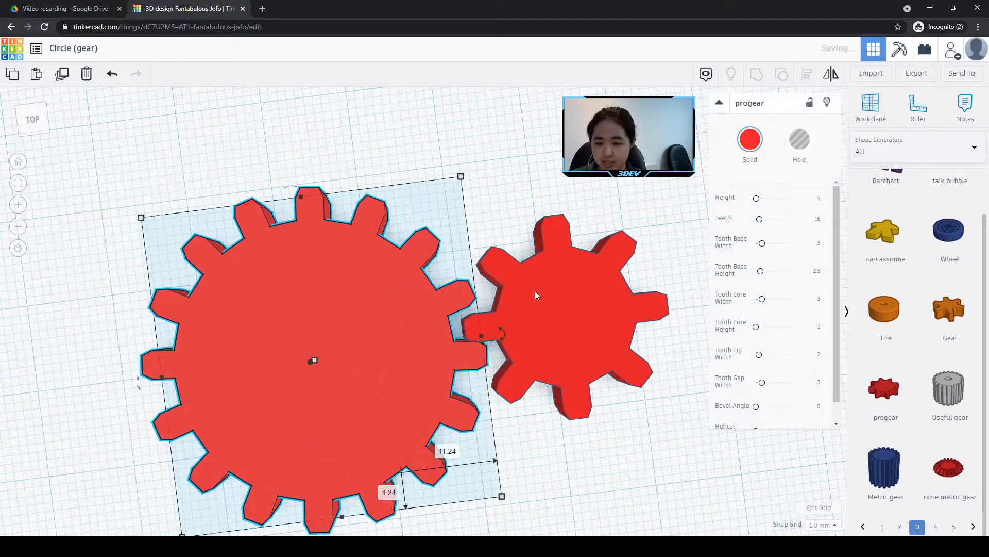
- Select both gears, align their centres along the workplane's Y direction, and deselect them
left_click(505, 324)
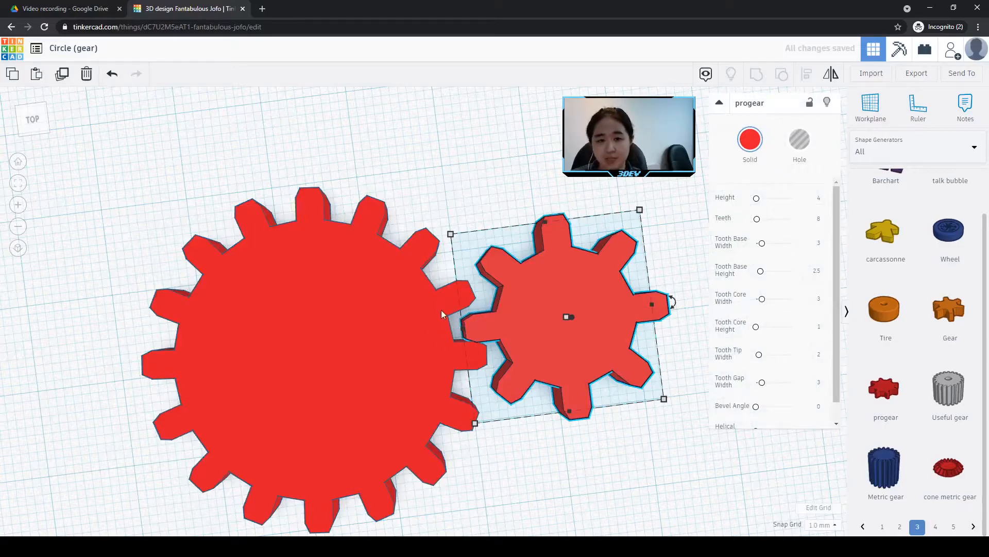
right_click_drag(438, 388, 448, 444)
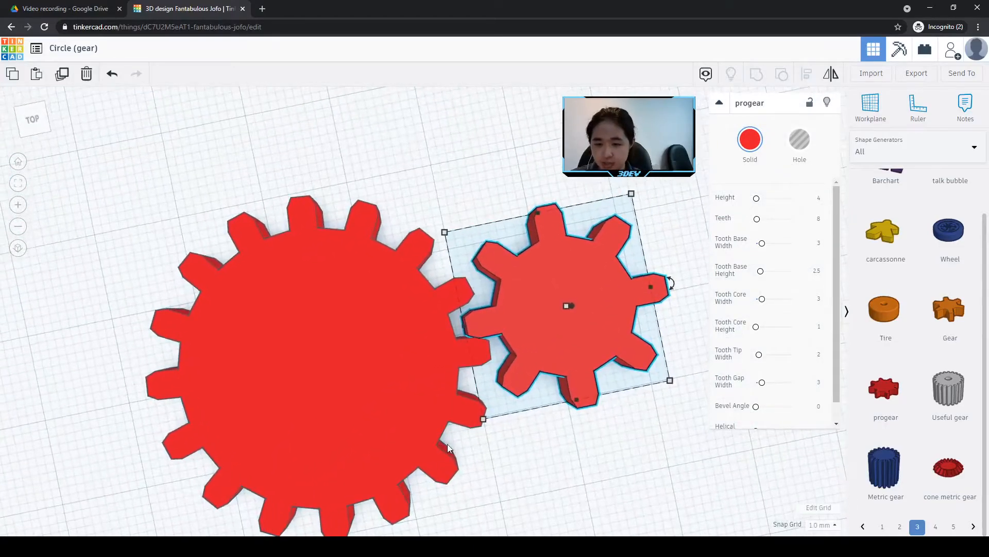
left_click(558, 484)
left_click_drag(564, 447, 249, 266)
middle_click_drag(374, 378, 361, 308)
scroll(384, 305, "down", 3)
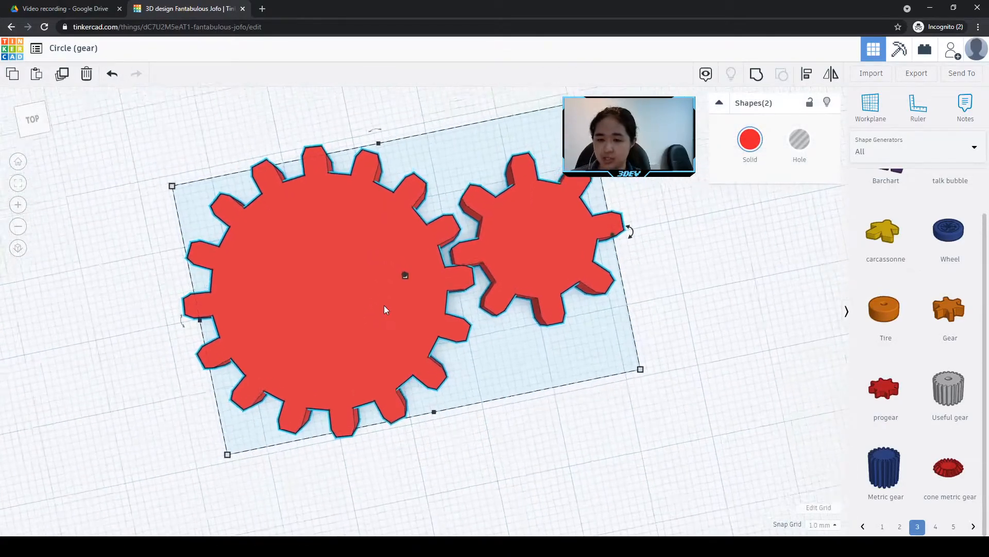
left_click(808, 78)
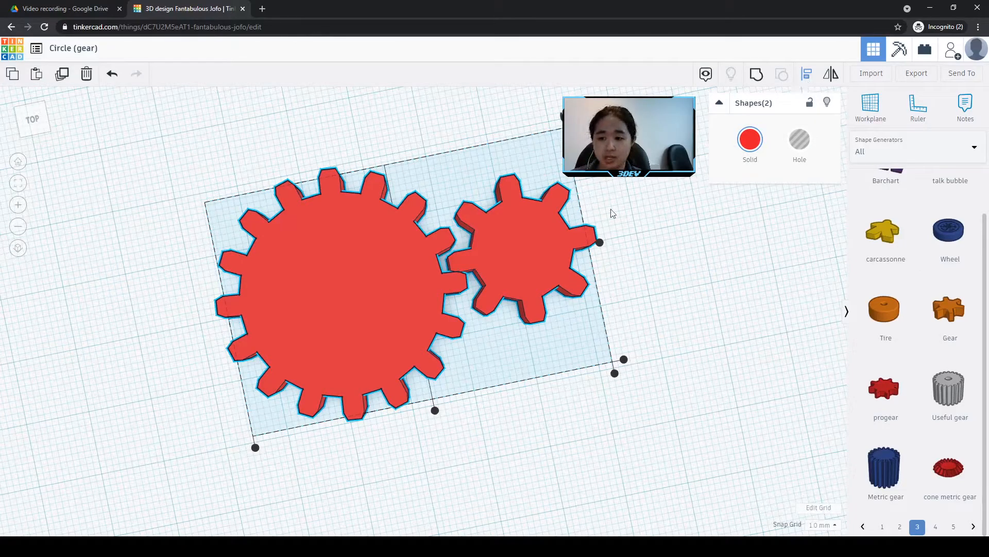
right_click_drag(622, 246, 593, 308)
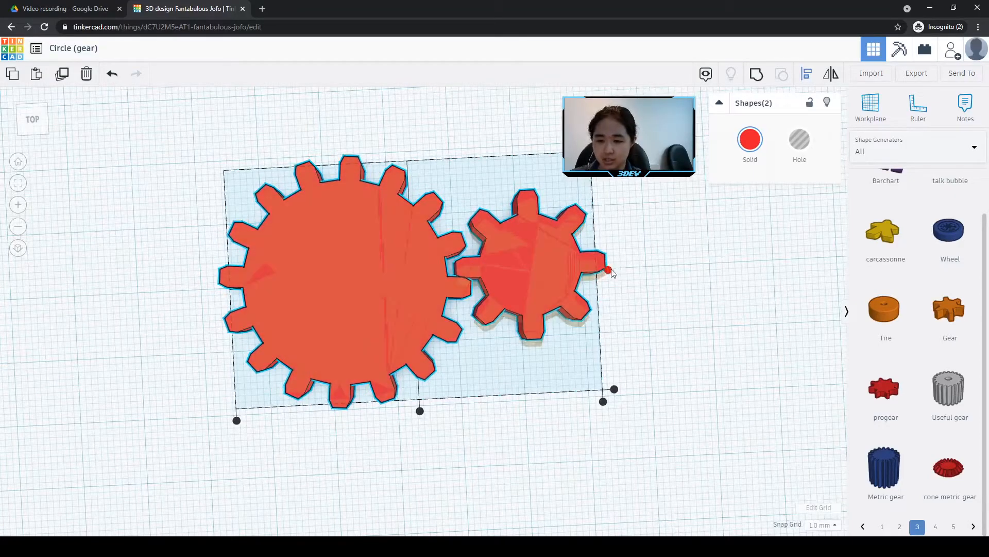
left_click(609, 270)
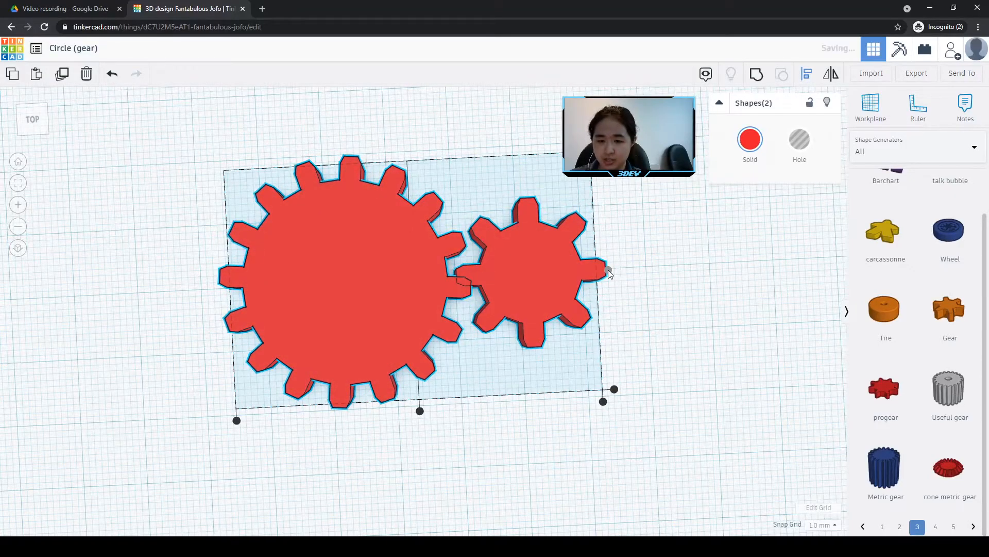
left_click(687, 261)
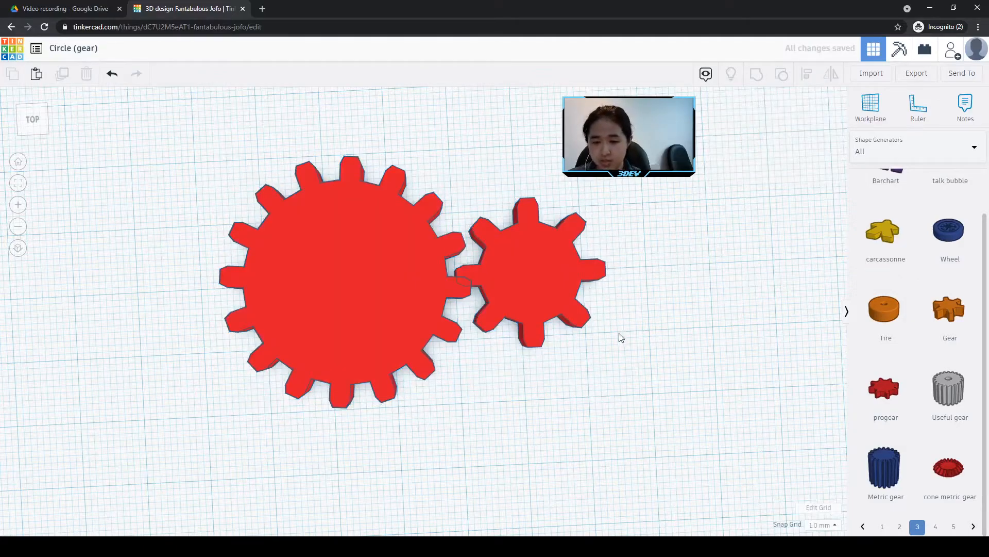
- Nudge the 16-tooth gear 1 mm closer to the 8-tooth gear and deselect it
scroll(628, 354, "up", 3)
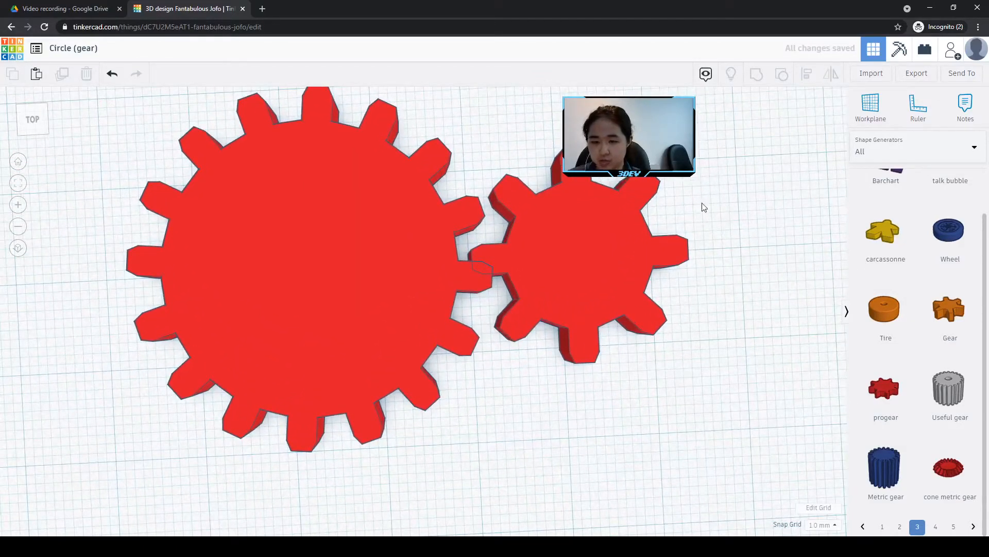
middle_click_drag(655, 206, 604, 237)
left_click(313, 357)
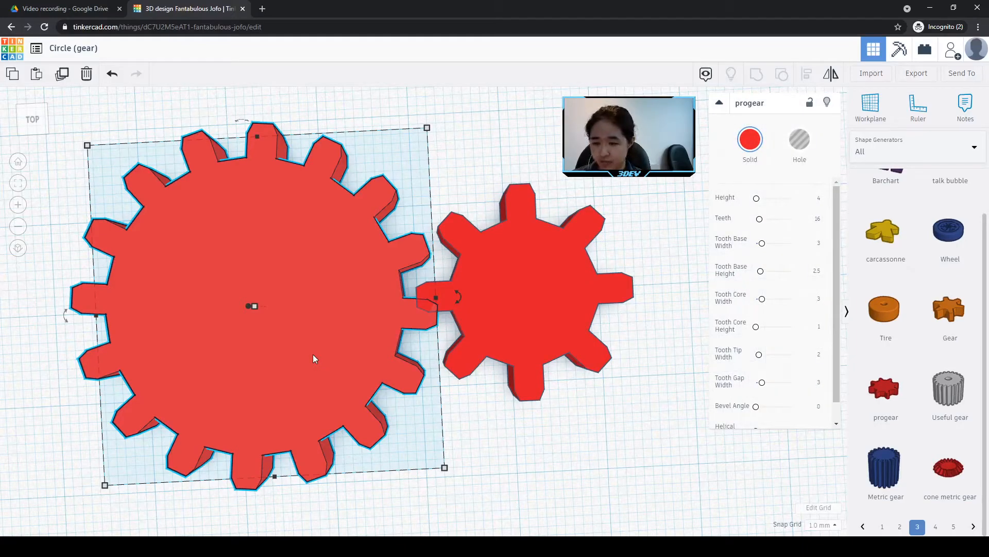
key("Right")
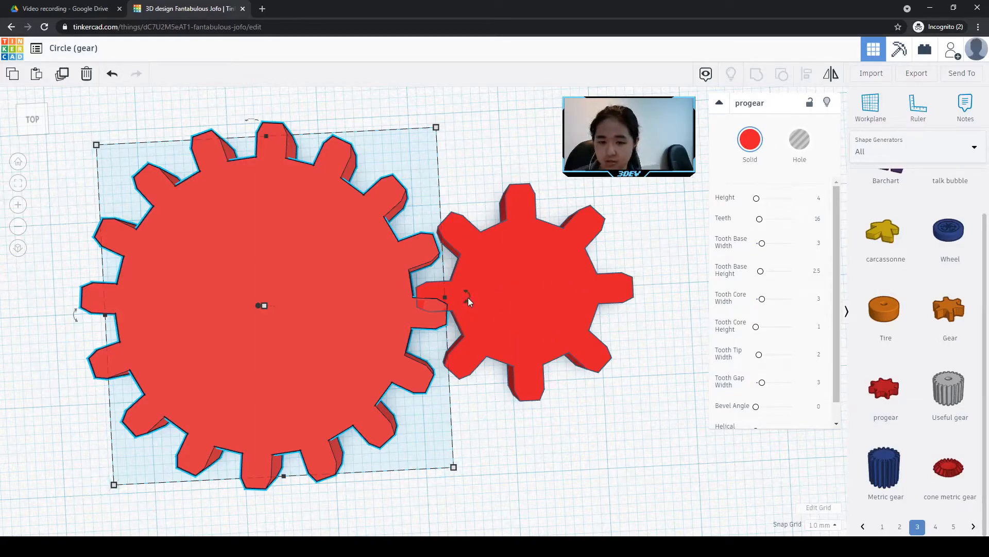
left_click(665, 370)
- Recolor the 8-tooth gear with the light orange preset and deselect it
left_click(558, 292)
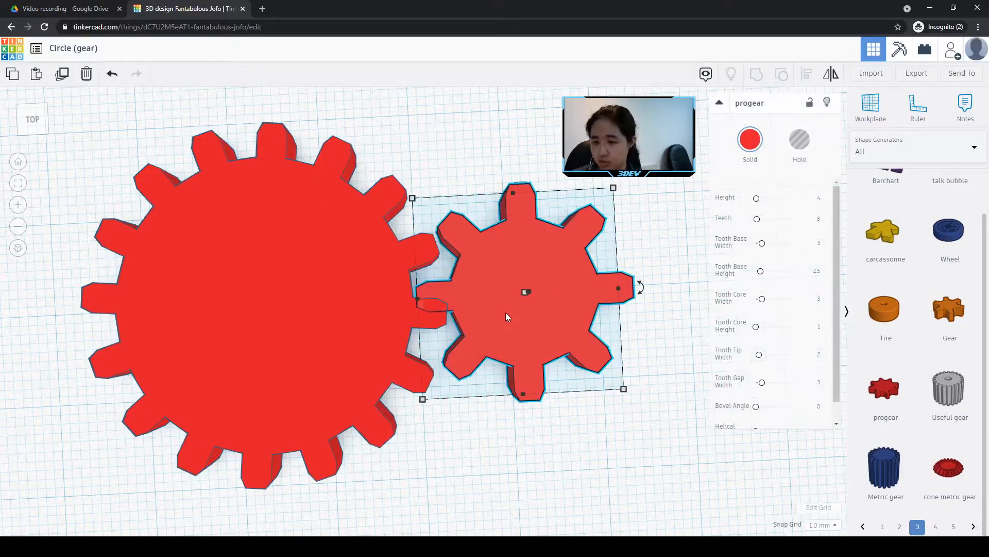
left_click(750, 139)
left_click(738, 216)
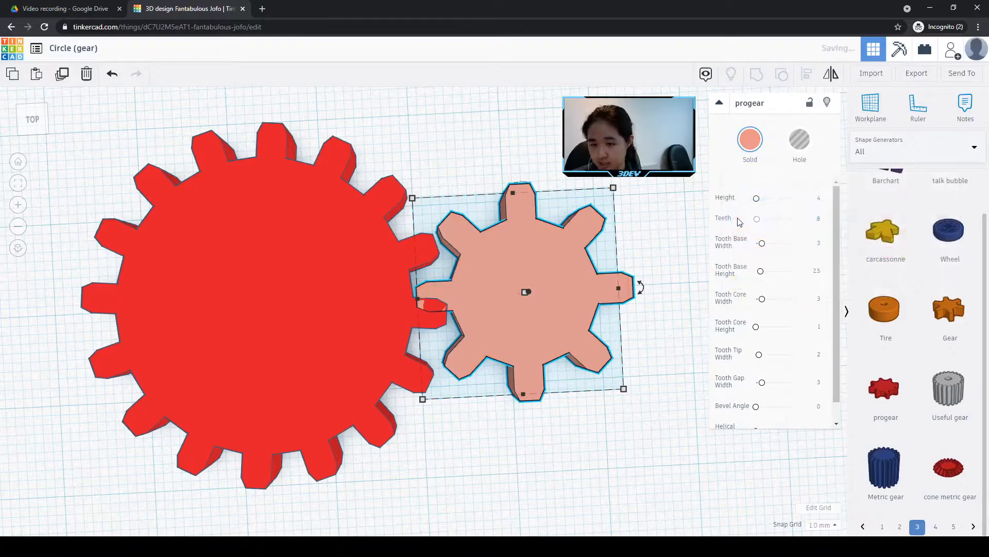
left_click(744, 130)
left_click(762, 218)
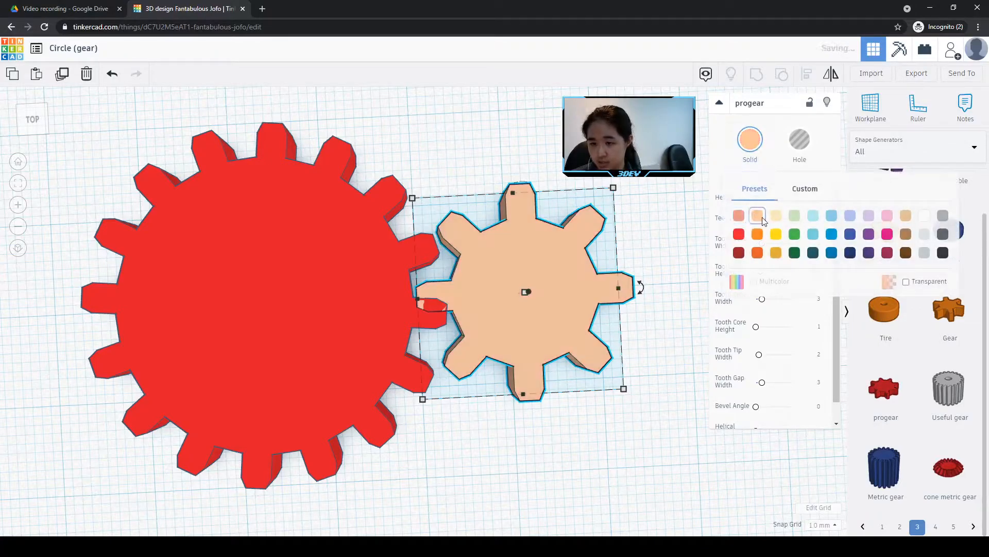
left_click(620, 438)
- Rotate the 16-tooth gear 5° clockwise so its teeth mesh with the light orange gear
left_click(295, 336)
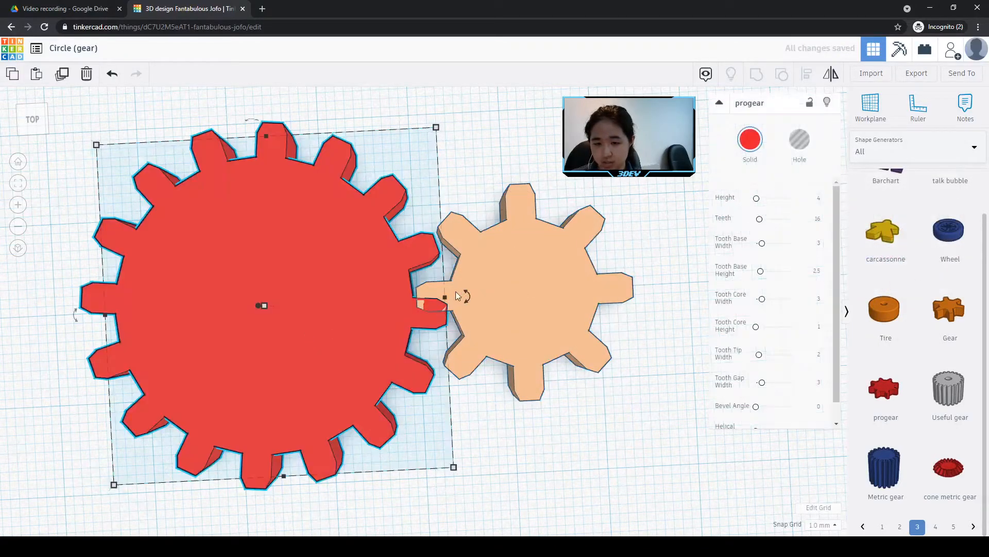
left_click_drag(470, 299, 524, 295)
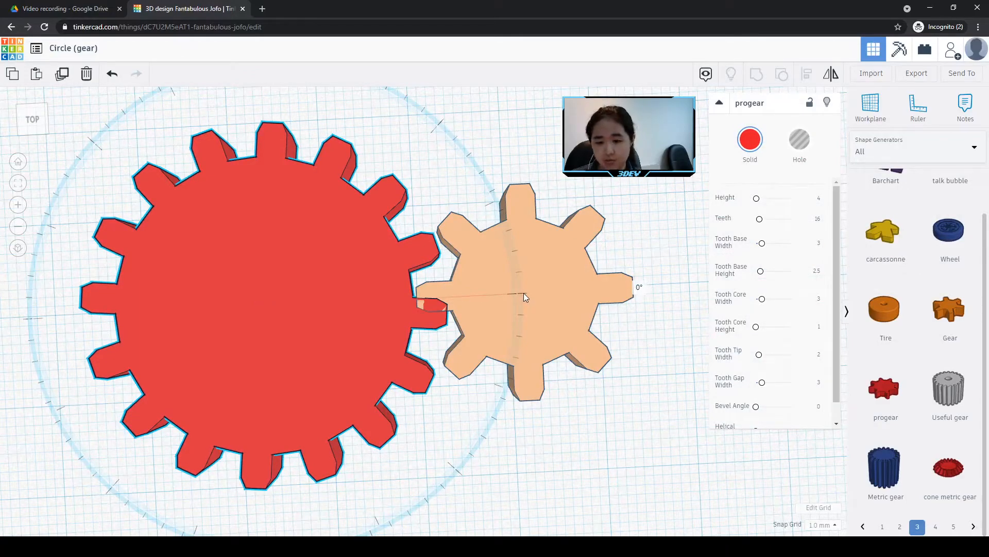
left_click_drag(523, 292, 525, 312)
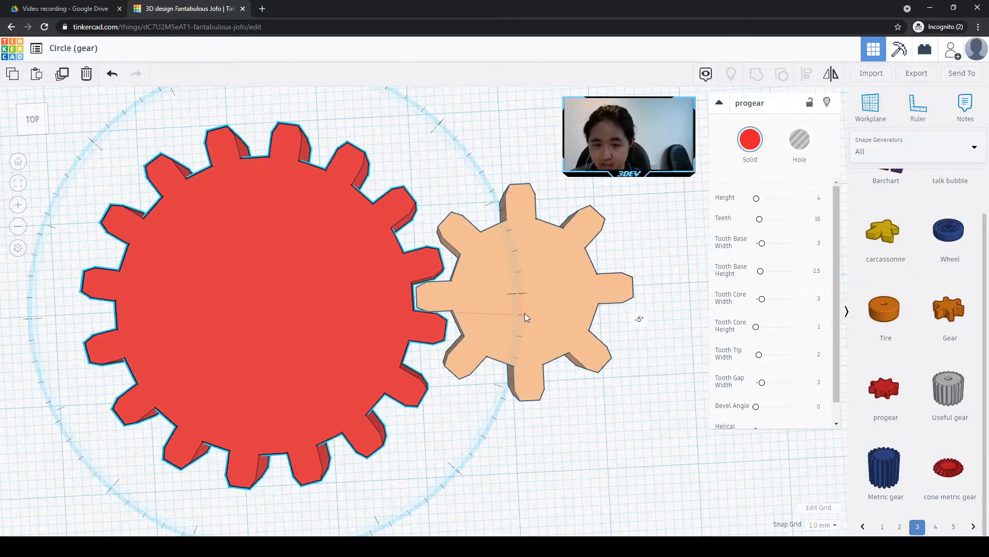
left_click_drag(524, 313, 525, 313)
right_click_drag(514, 468, 397, 335)
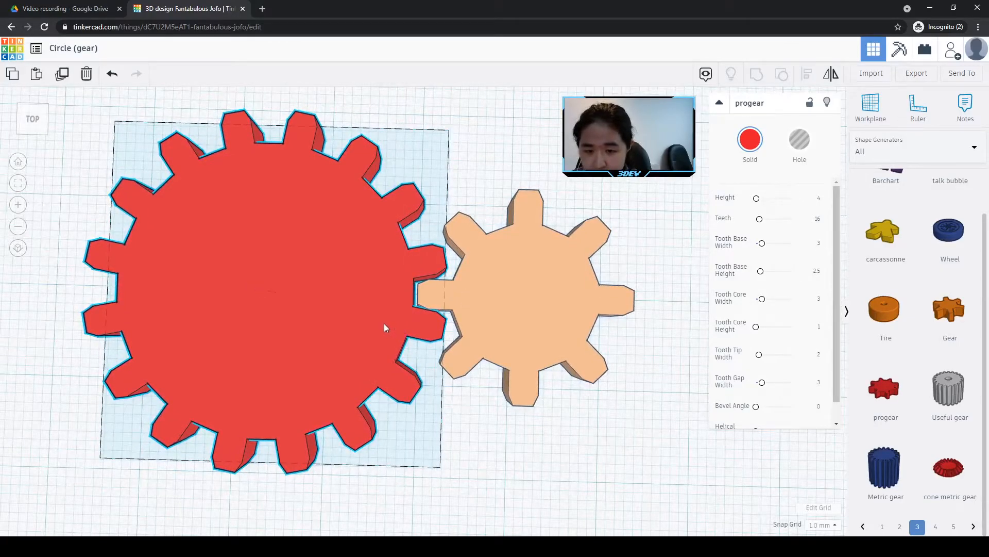
- Switch to the orthographic view and undo the last changes made to the 16-tooth gear
left_click_drag(384, 323, 385, 323)
right_click_drag(385, 323, 566, 403)
scroll(590, 366, "up", 3)
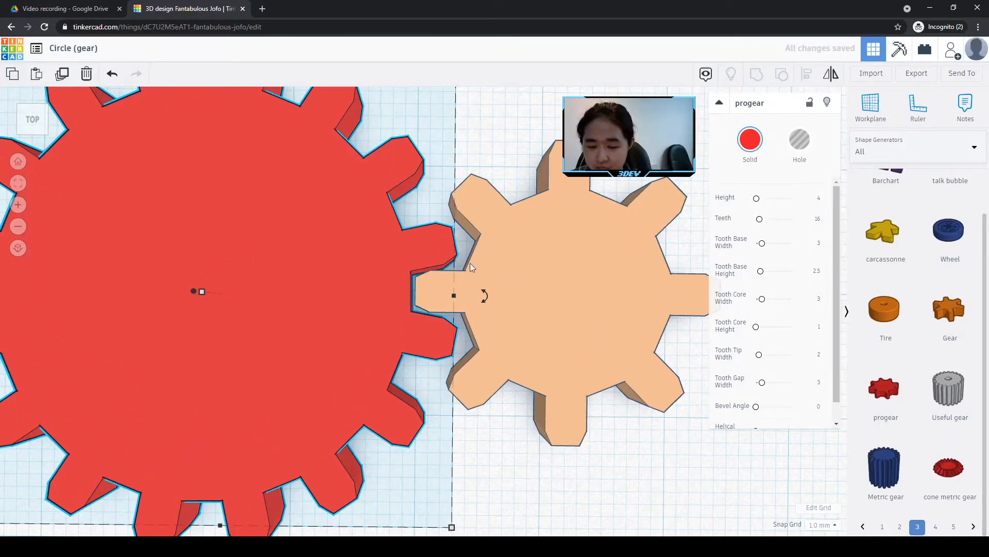
left_click(18, 248)
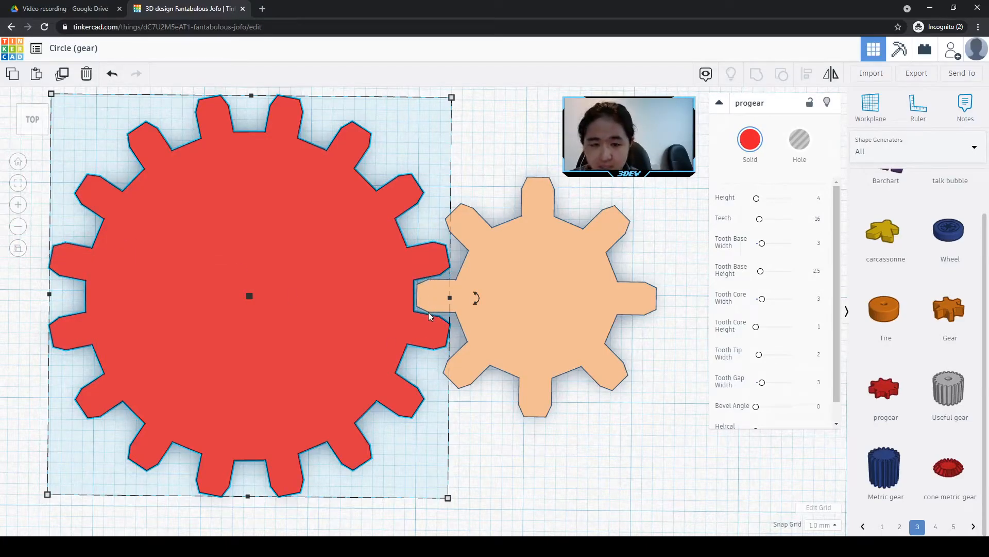
key("ctrl+z")
key("ctrl+z")
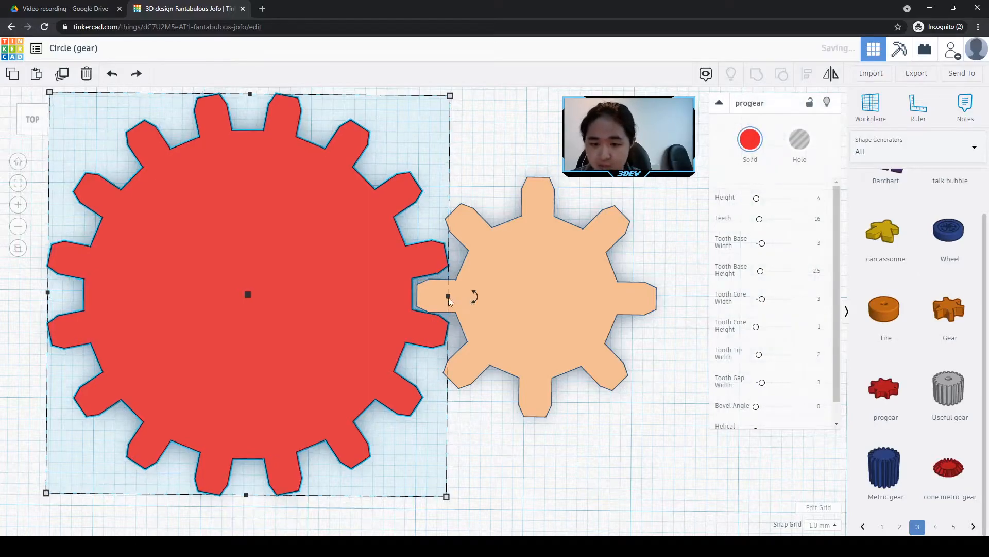
- Rotate the 16-tooth gear 5° clockwise so its teeth straddle the light orange gear's tooth, and deselect it
right_click_drag(481, 429, 469, 399)
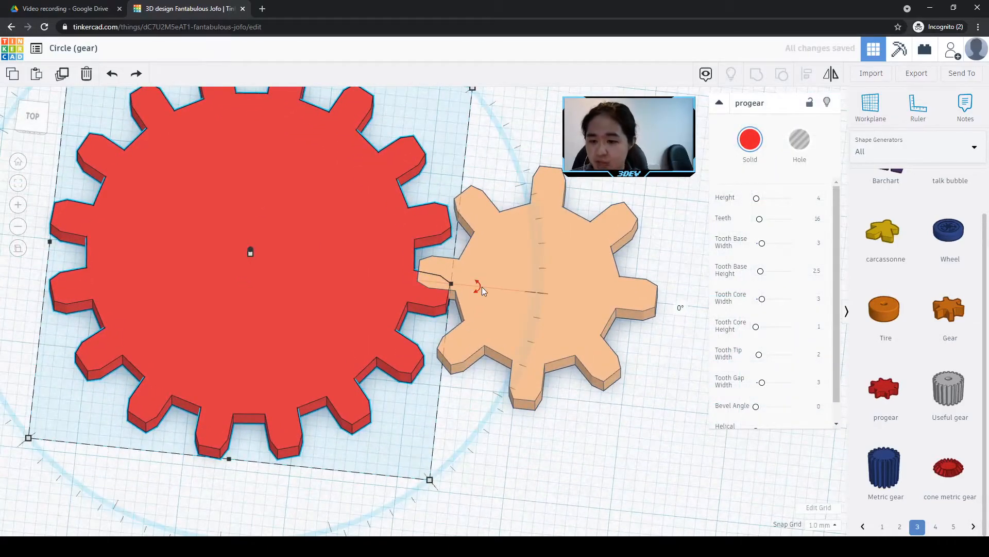
left_click_drag(480, 286, 518, 290)
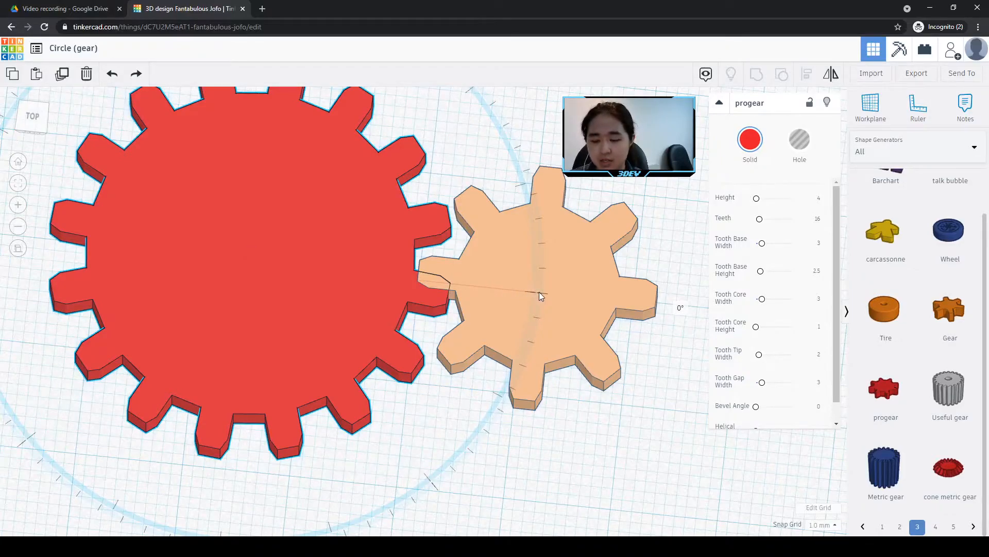
left_click_drag(539, 292, 539, 316)
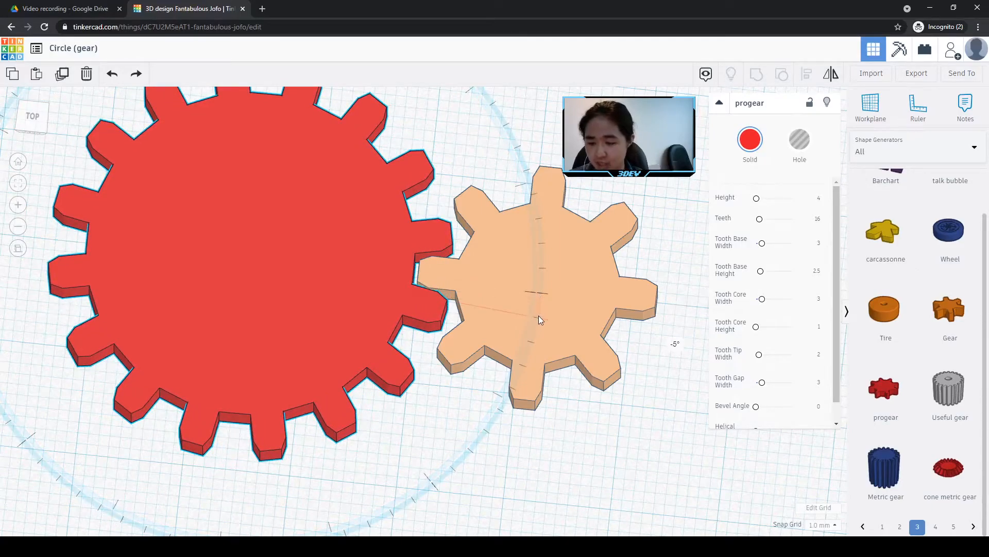
left_click_drag(539, 315, 539, 315)
key("Escape")
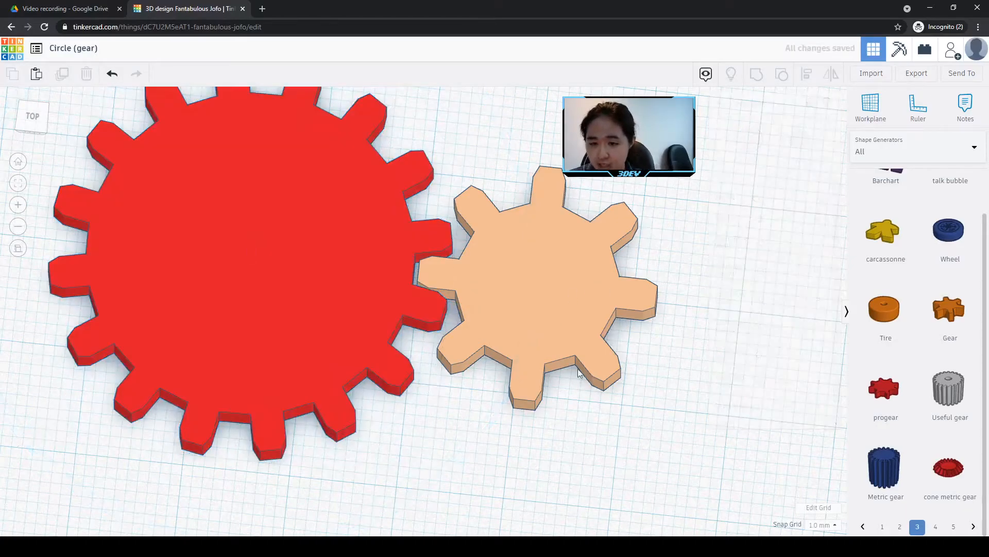
- Try nudging the 16-tooth gear one grid step along each workplane axis and back
mouse_move(537, 466)
right_mouse_down()
mouse_move(568, 455)
mouse_move(574, 474)
mouse_move(536, 466)
right_mouse_up()
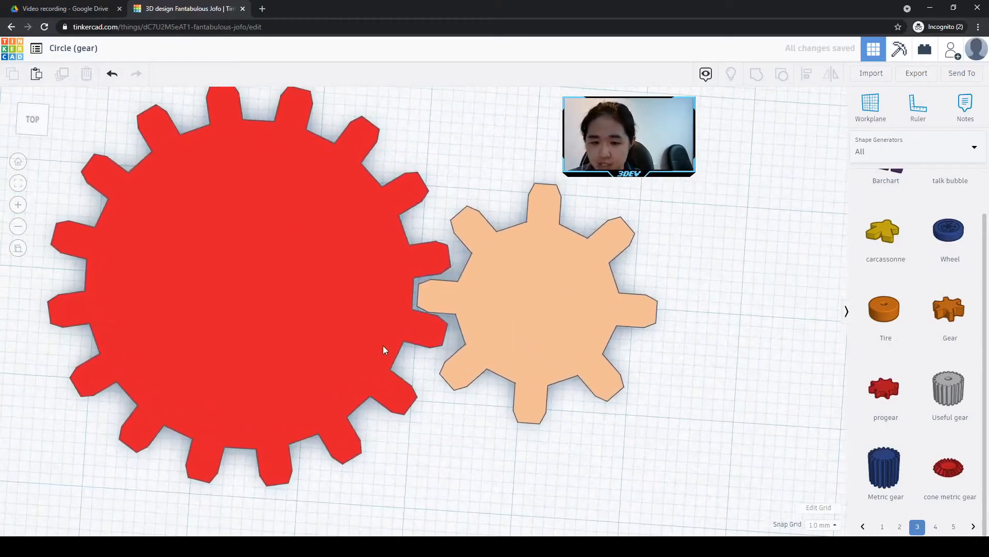
left_click(343, 324)
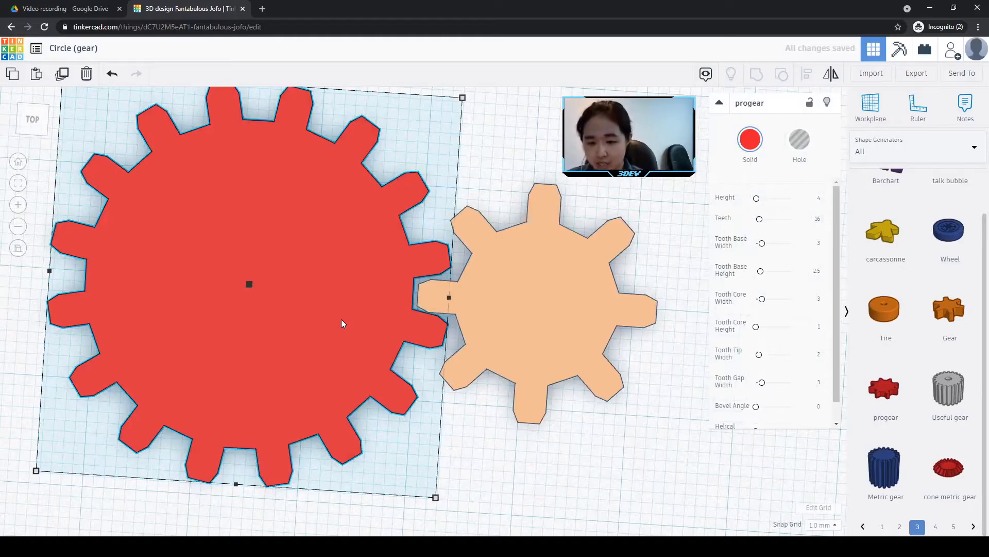
key("Right")
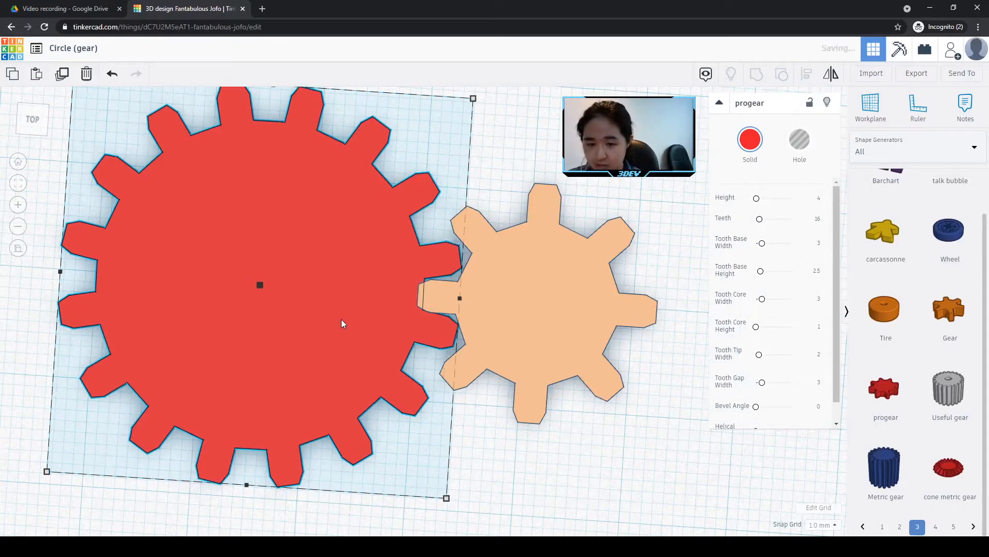
key("Left")
key("Down")
key("Up")
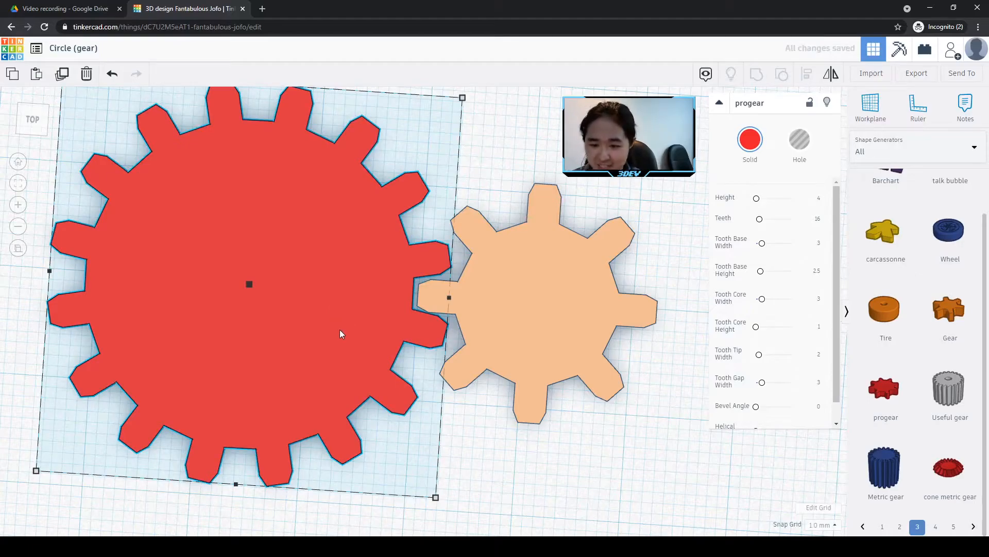
- Try shifting the 16-tooth gear 0.14 mm along both workplane axes, and undo the move
left_click(339, 329)
left_click_drag(339, 330, 341, 329)
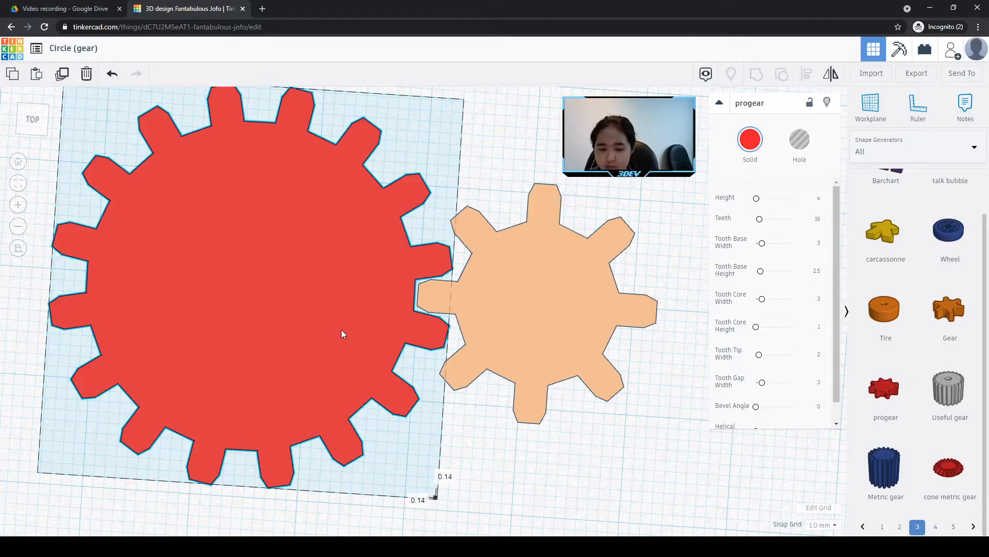
left_click(514, 481)
key("ctrl+z")
- Shift the 16-tooth gear 0.14 mm along both workplane axes and deselect it
left_click(332, 327)
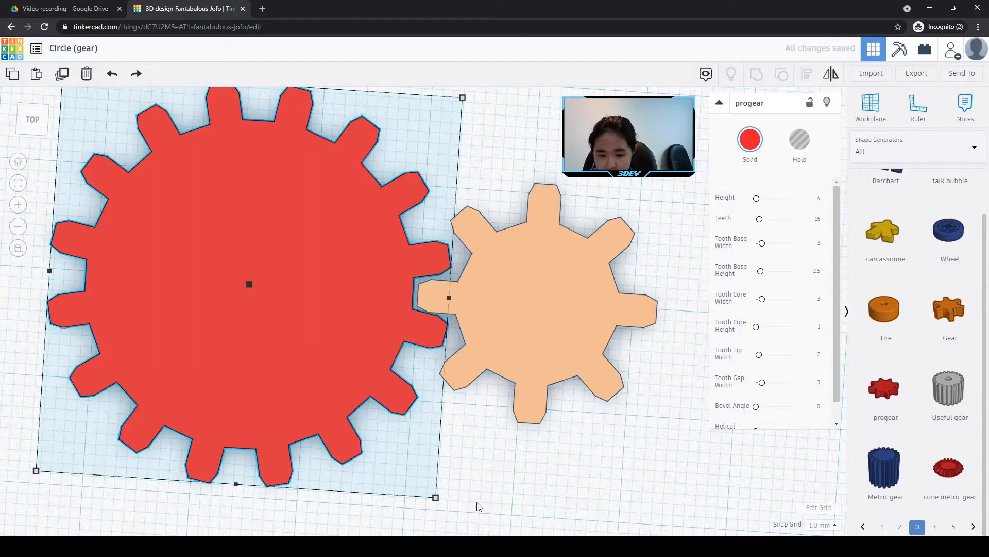
left_click_drag(338, 360, 335, 364)
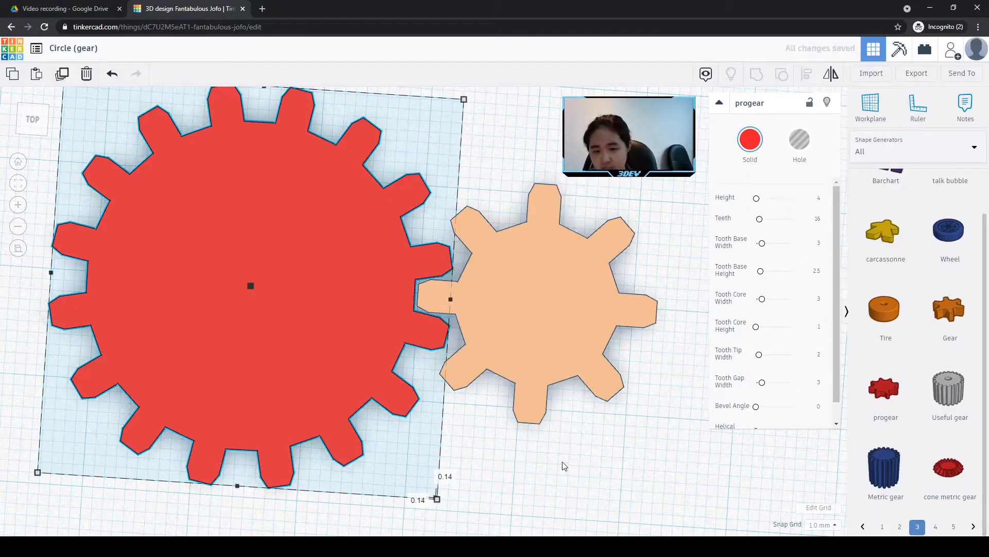
left_click(562, 463)
right_click_drag(521, 467, 524, 487)
mouse_move(606, 460)
right_mouse_down()
mouse_move(634, 404)
mouse_move(620, 409)
mouse_move(611, 460)
right_mouse_up()
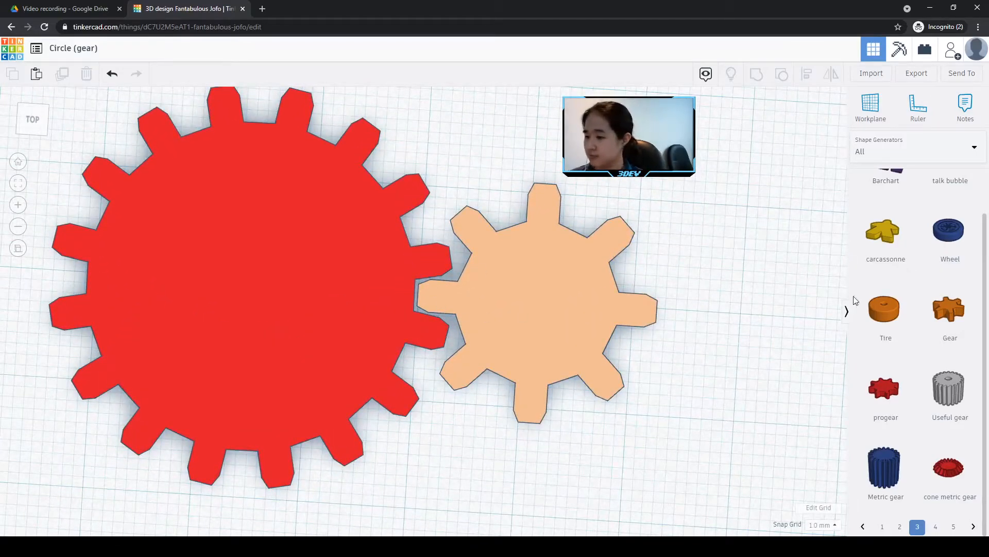
- Bring up the Basic Shapes collection and place a hole box over the 16-tooth gear
scroll(887, 309, "up", 1)
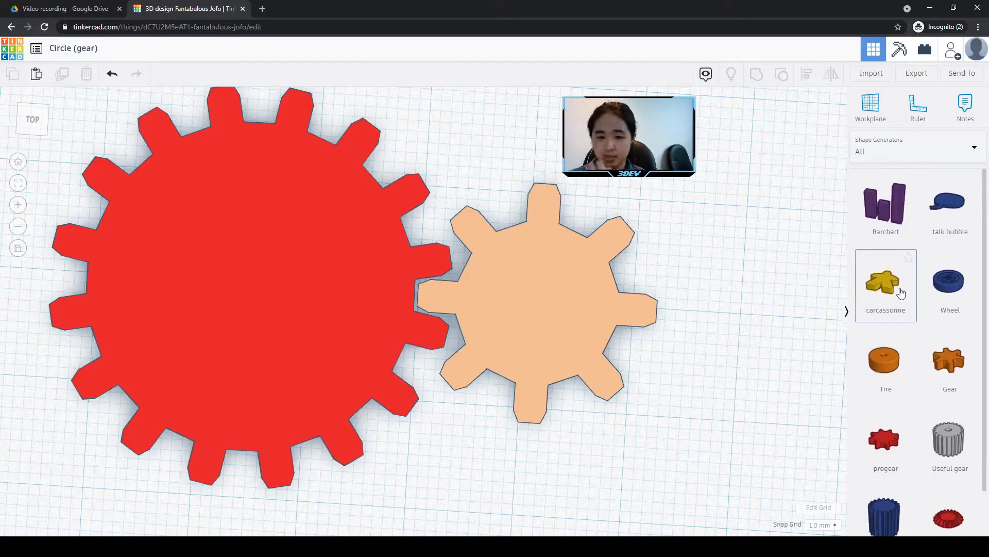
left_click(890, 155)
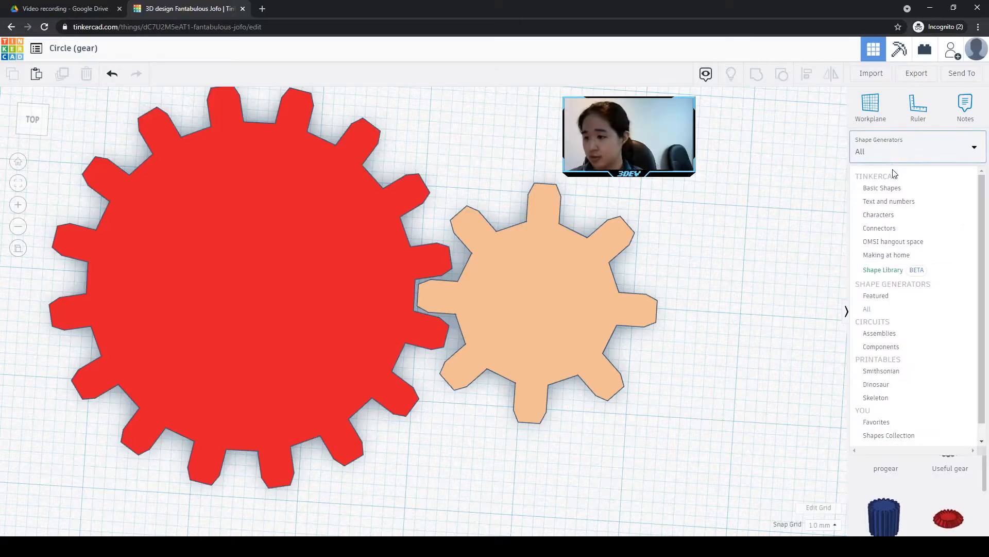
left_click(893, 190)
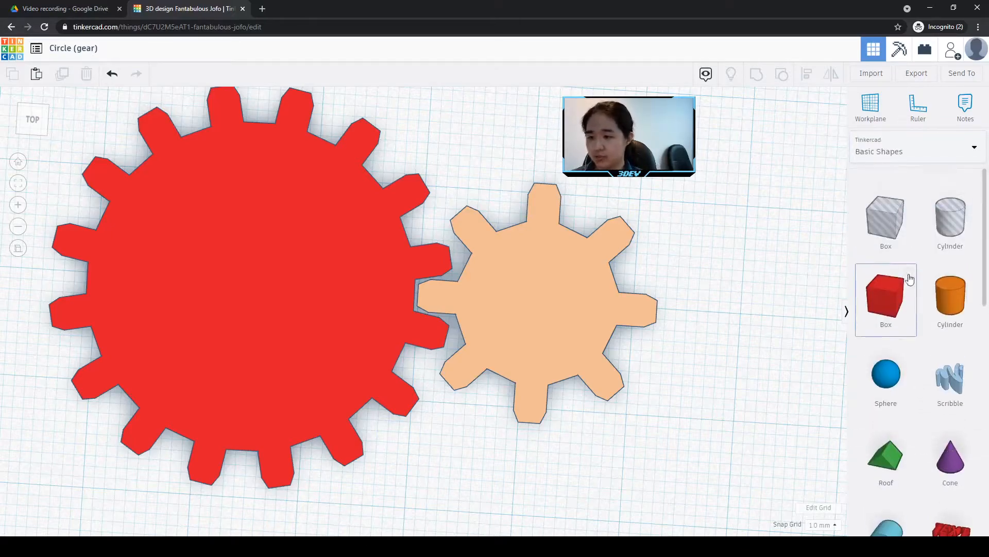
left_click_drag(891, 220, 314, 271)
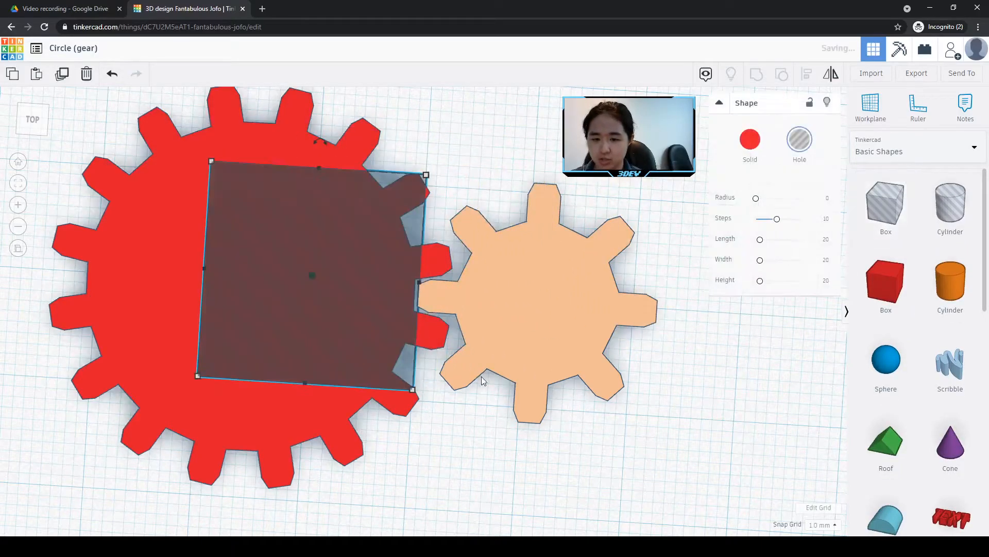
right_click_drag(524, 405, 503, 410)
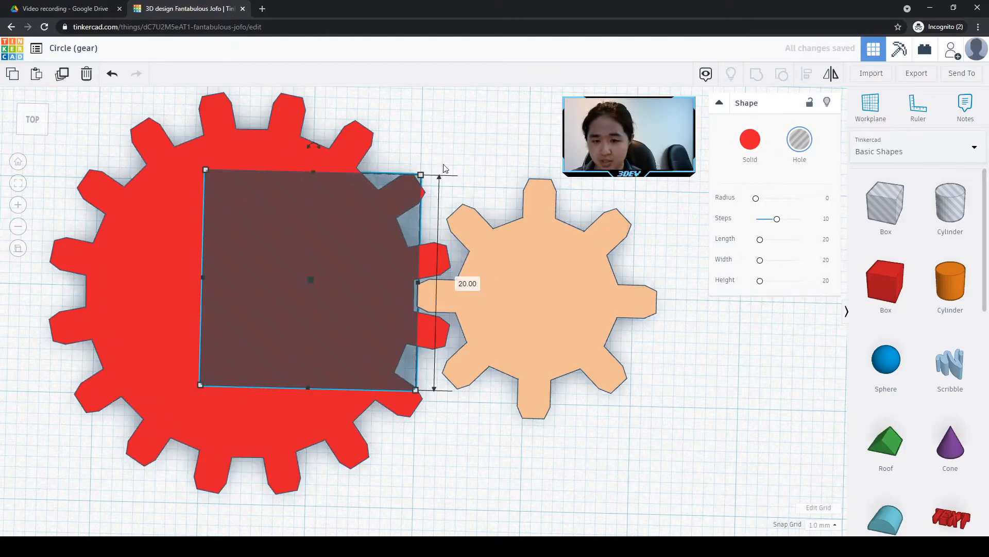
- Shorten the hole box to 12 mm along the workplane's Y direction and move it partly over the light orange gear
left_click_drag(314, 171, 651, 392)
key("ctrl+z")
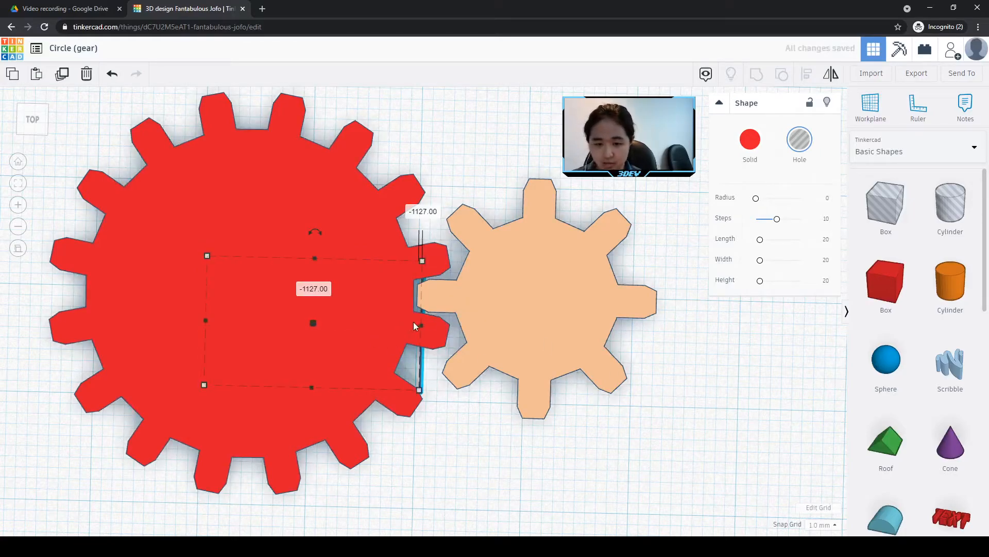
left_click_drag(401, 366, 738, 406)
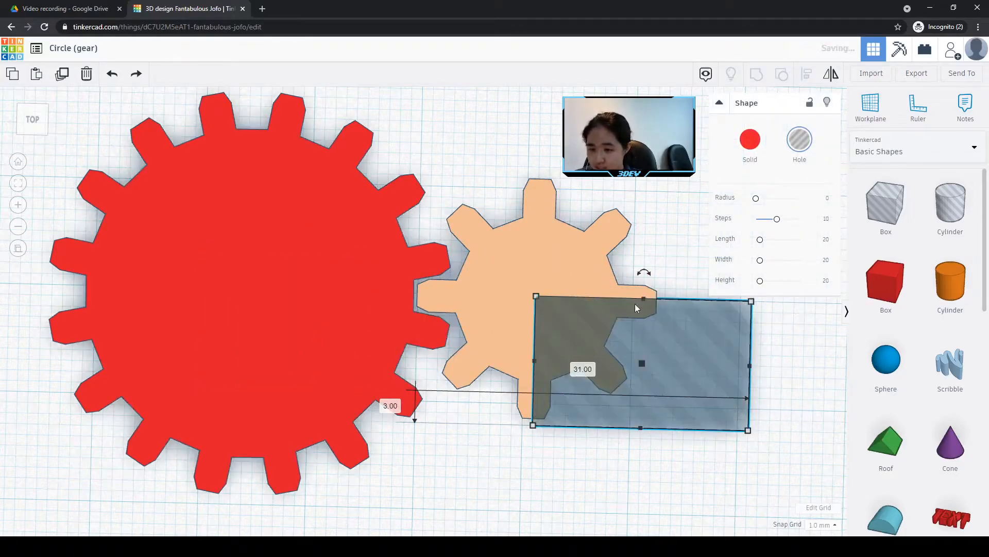
- Set the hole box's size along the workplane's Y direction to 2.5 mm
left_click(807, 369)
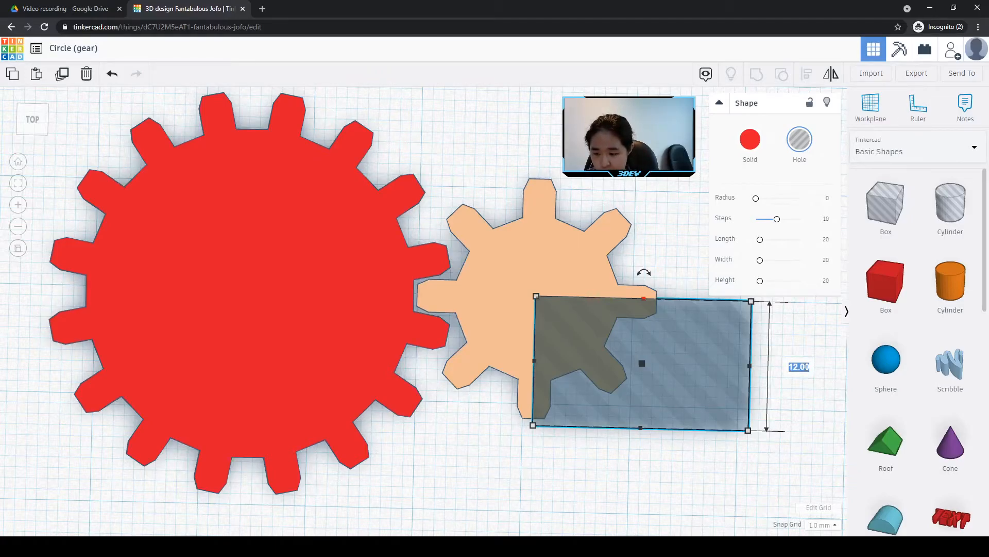
type("2.53")
key("Return")
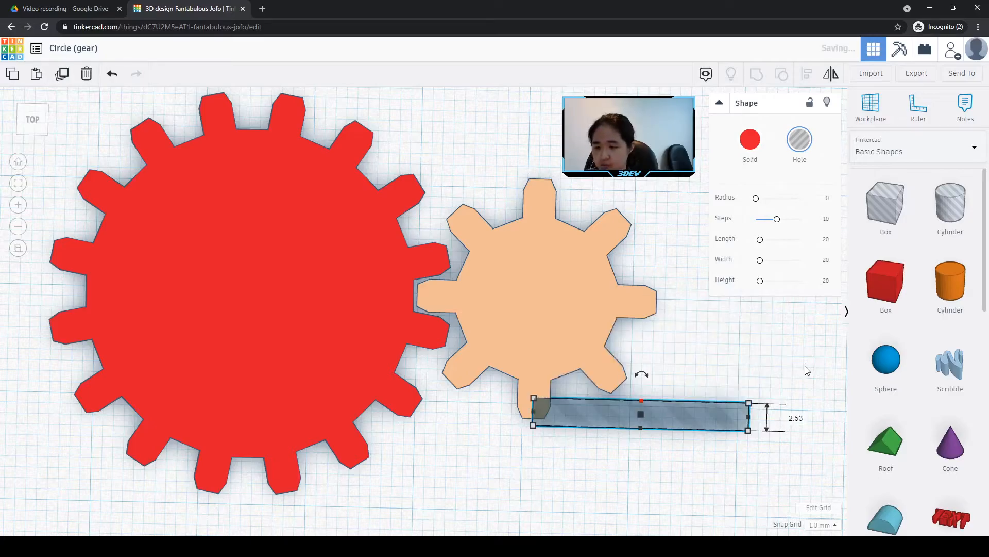
left_click(797, 418)
type("2.5")
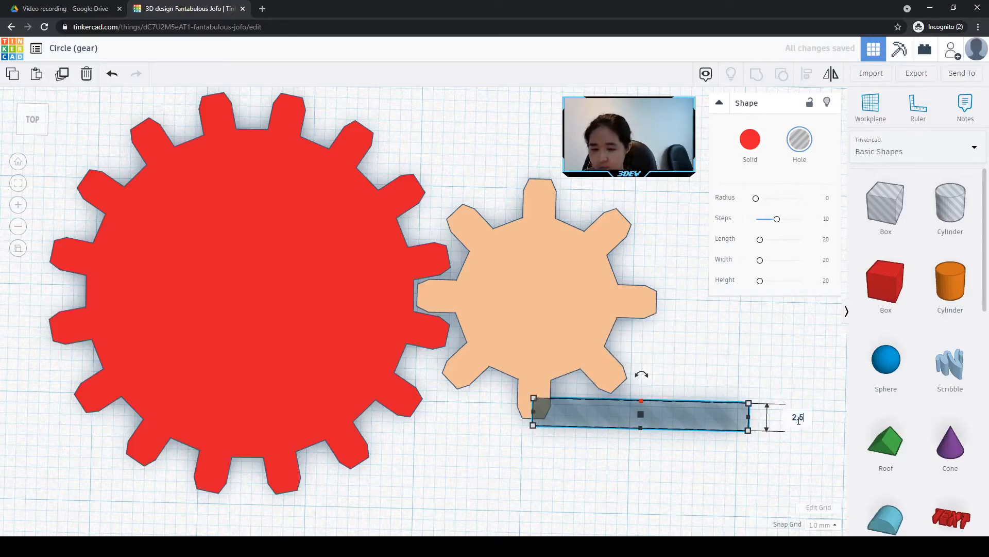
key("Return")
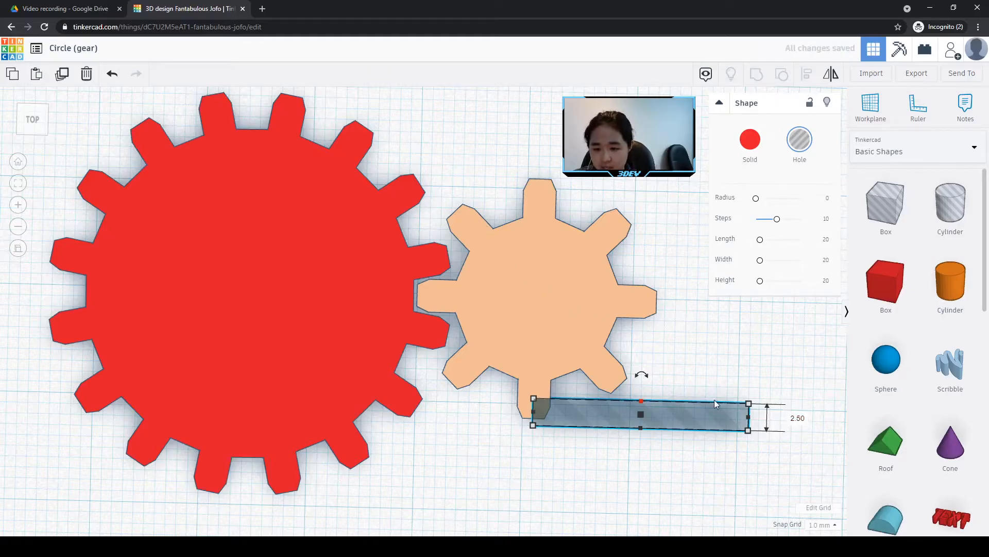
- Align the hole box with the light orange gear: centred along Y and flush with the side facing the 16-tooth gear
left_click(518, 282, "shift")
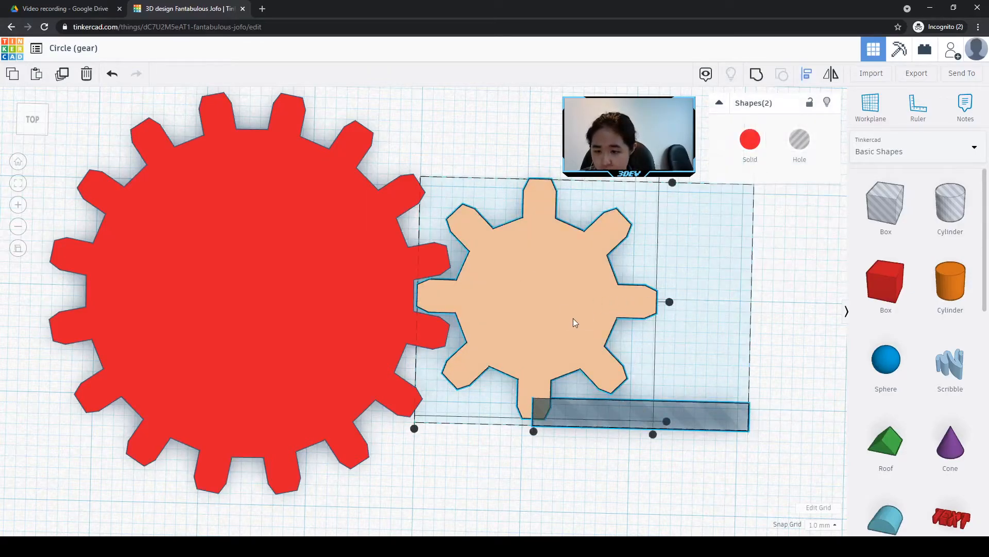
left_click(669, 301)
right_click_drag(700, 372, 715, 342)
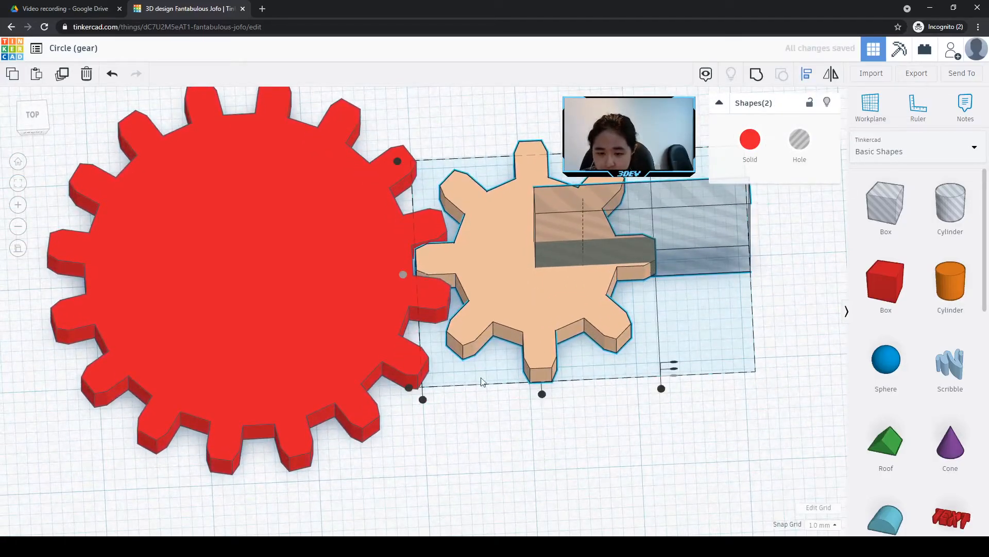
left_click(425, 402)
right_click_drag(750, 365, 740, 384)
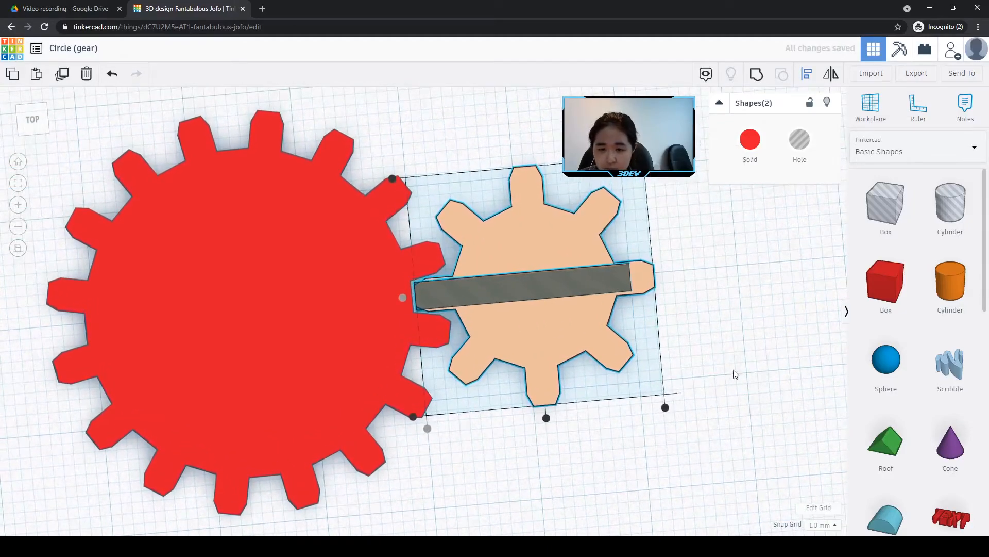
left_click(661, 287)
- Shorten the hole box's length to just past the meshing tooth's root, move it clear of the light orange gear, and deselect it
left_click(596, 281)
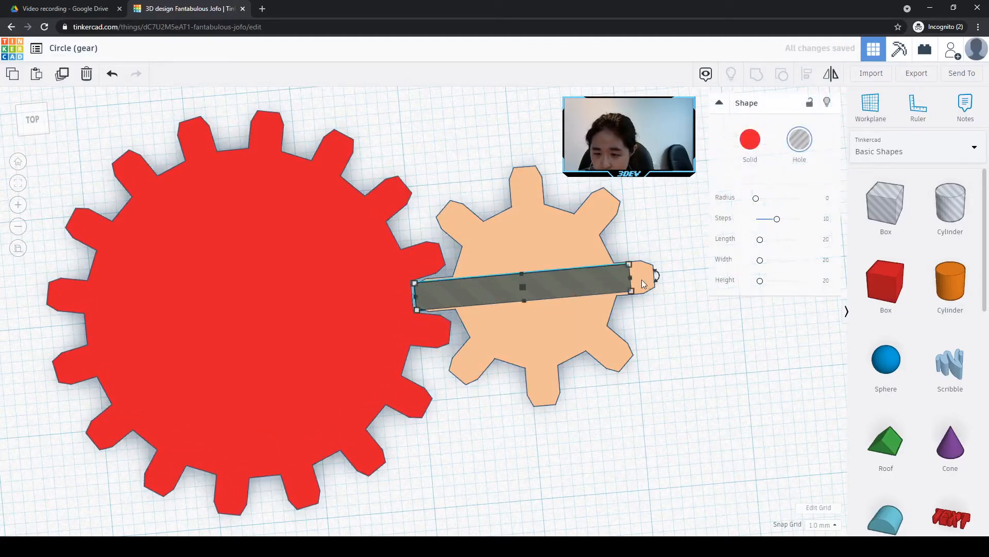
left_click_drag(632, 278, 488, 292)
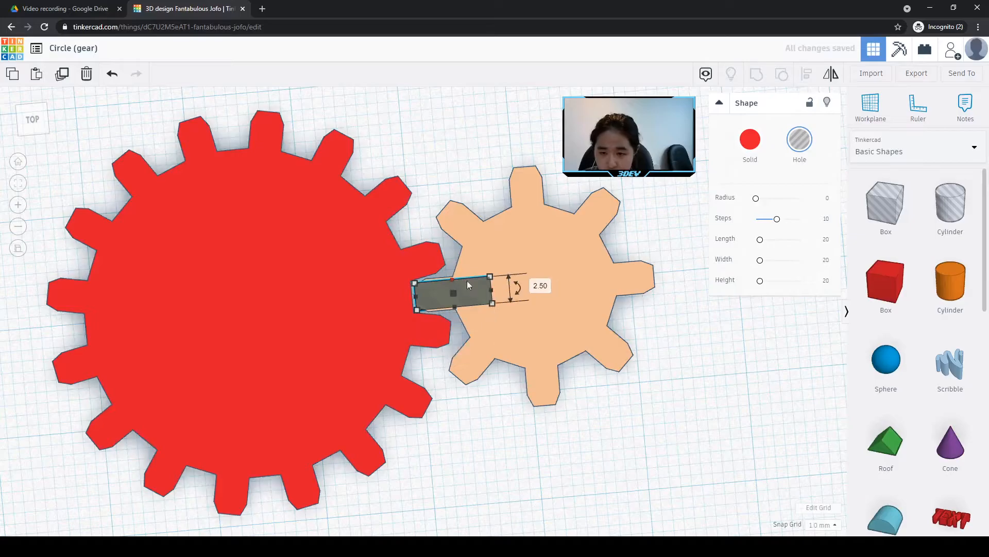
left_click_drag(477, 291, 743, 376)
left_click(659, 317)
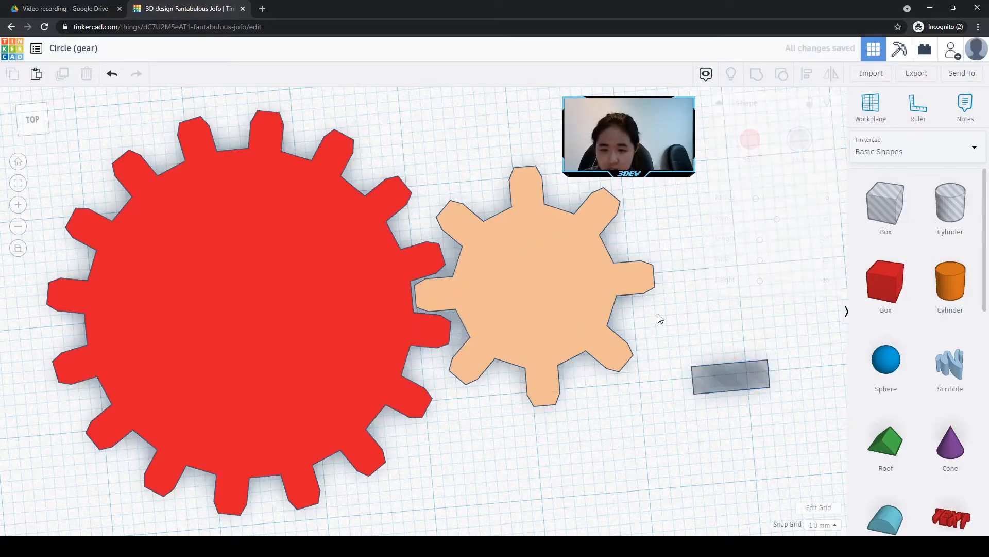
- Select the 8-tooth gear and examine its overall dimensions
scroll(657, 327, "down", 5)
right_click_drag(587, 348, 362, 254)
left_click(312, 283)
left_click(492, 273)
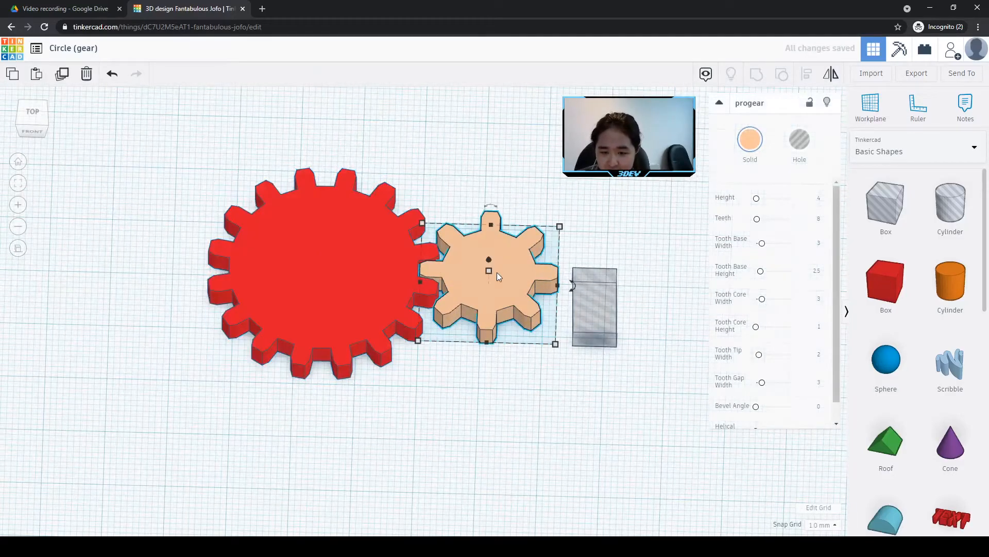
mouse_move(556, 345)
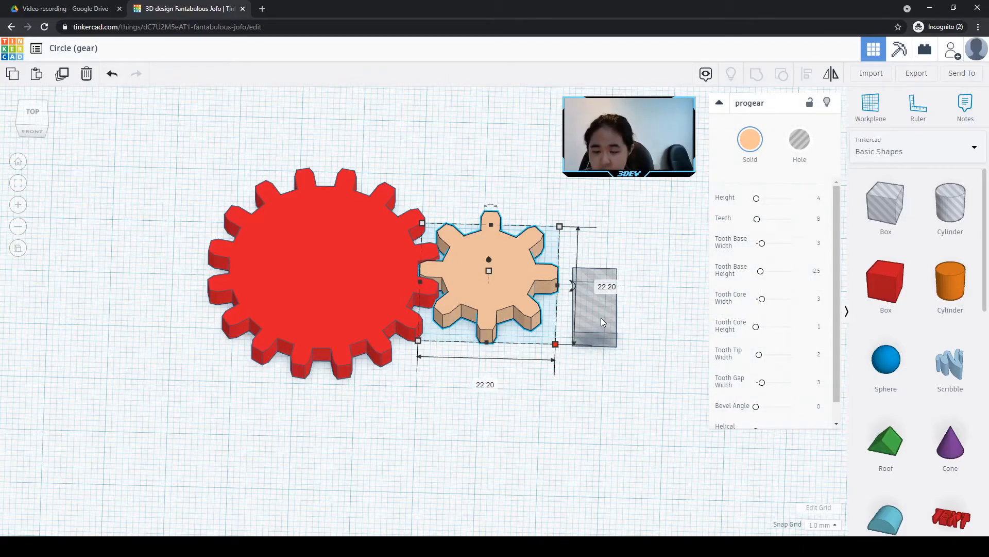
right_click_drag(616, 345, 622, 427)
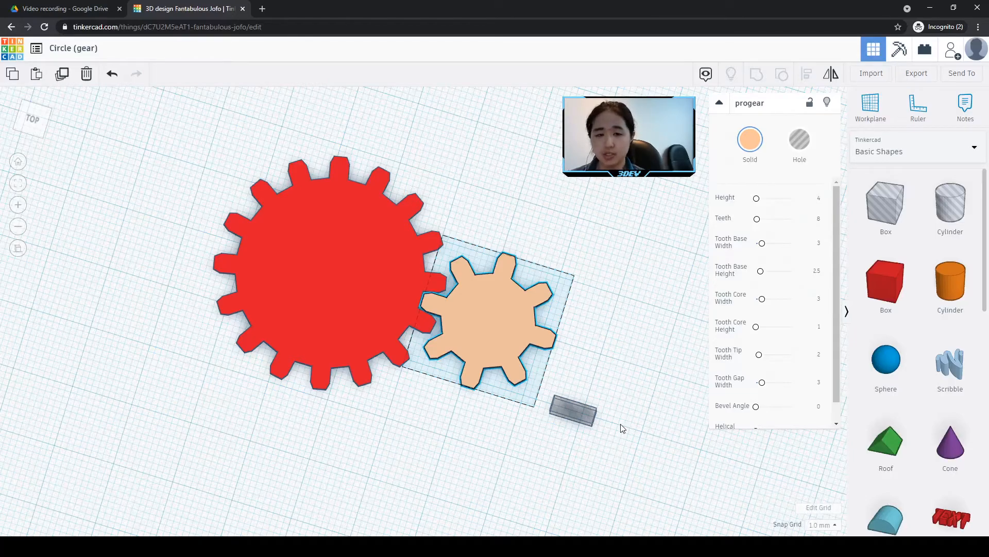
- Move the hole box about 15 mm along X and 16 mm along Y, away from the light orange gear, and deselect it
left_click(637, 401)
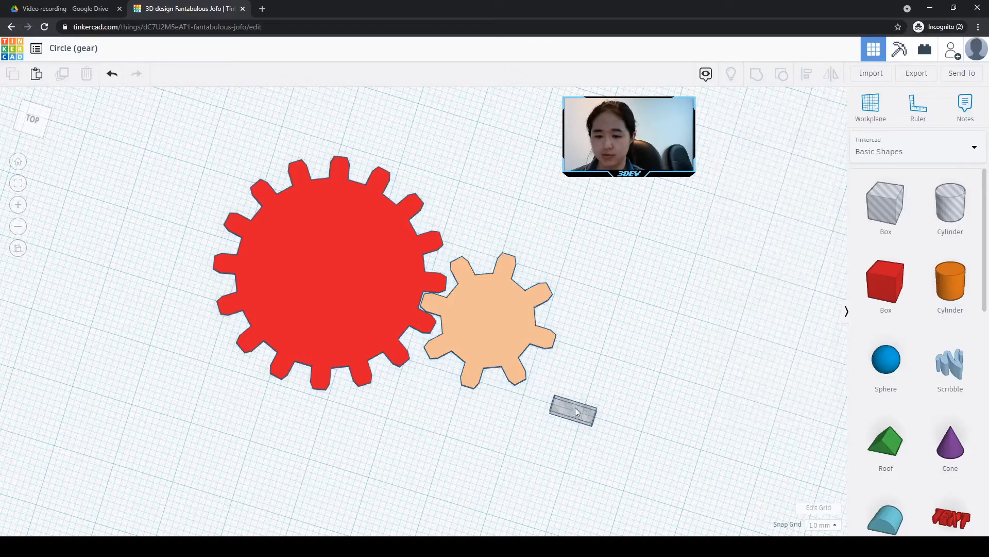
left_click_drag(572, 411, 690, 341)
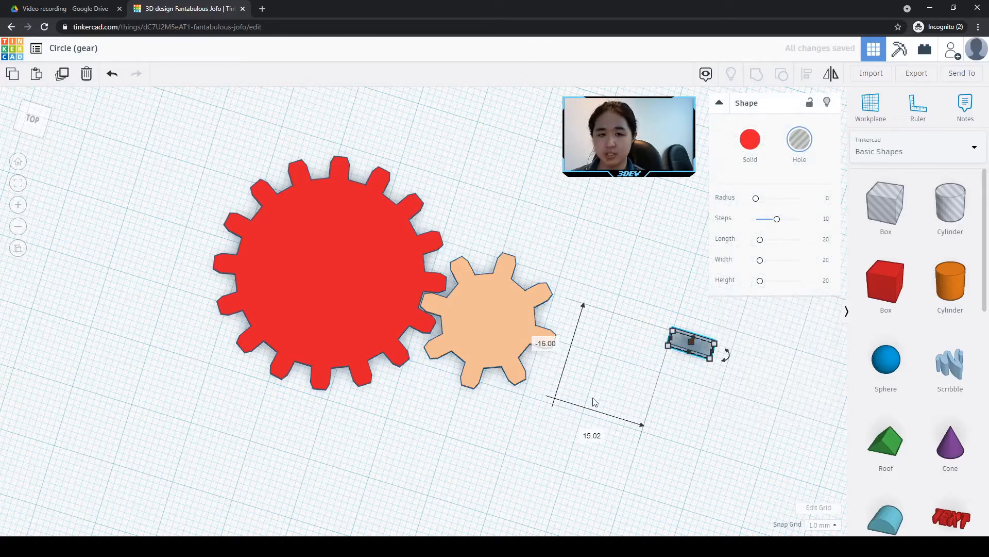
left_click(484, 419)
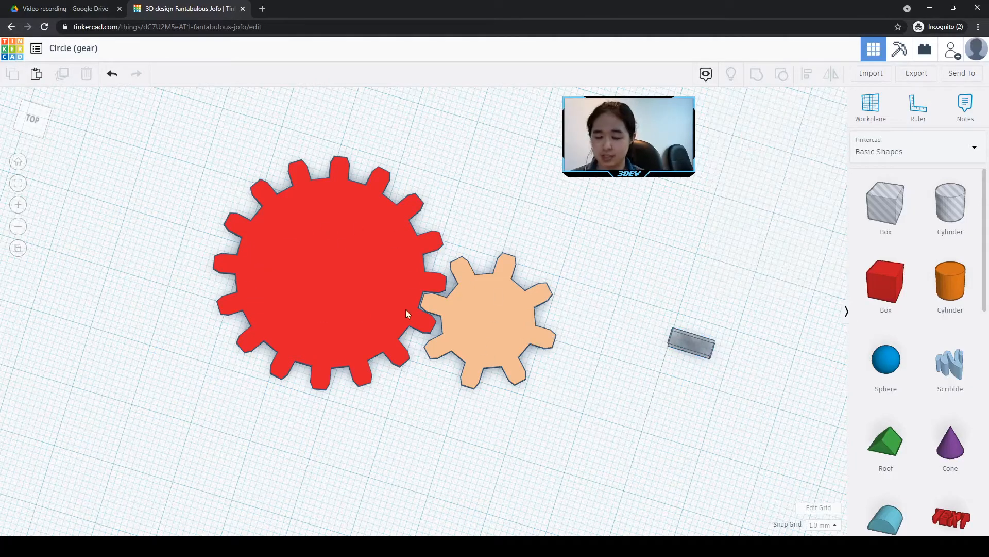
- Select both gears, scale them proportionally to an overall length of 115 mm, and move the pair towards the rear of the workplane
scroll(395, 309, "down", 3)
right_click_drag(437, 436, 467, 410)
left_click_drag(490, 412, 266, 247)
middle_click_drag(441, 447, 455, 375)
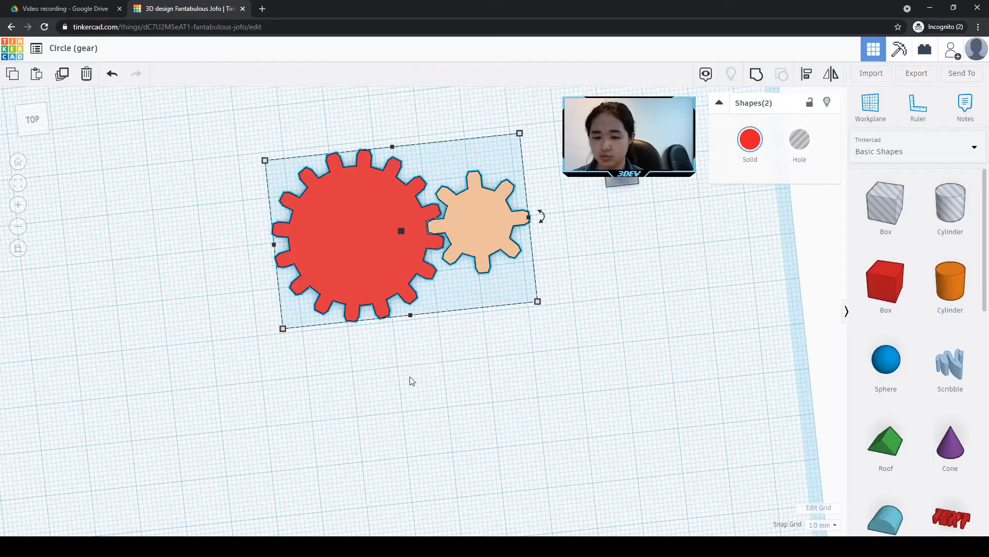
left_click(283, 328)
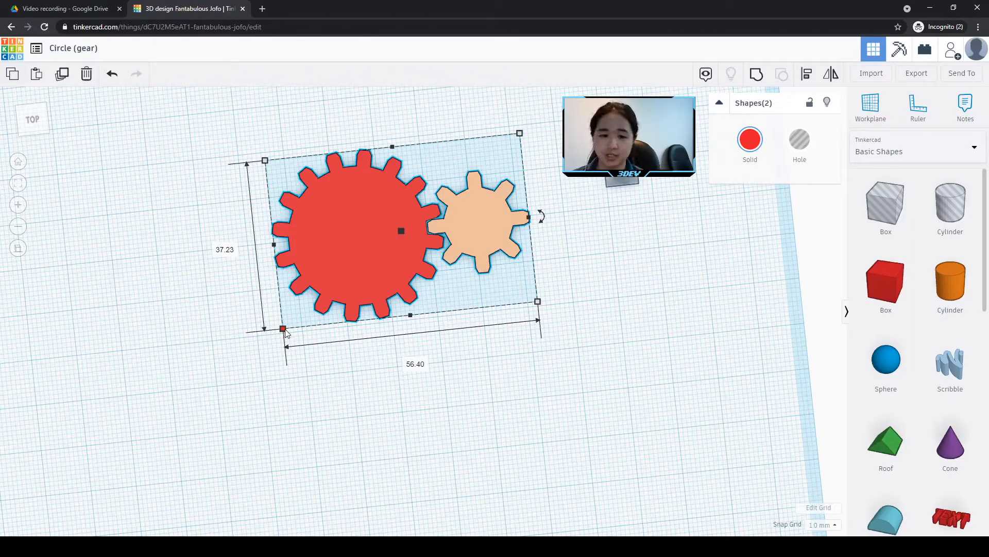
left_click_drag(283, 331, 196, 401)
left_click(376, 431)
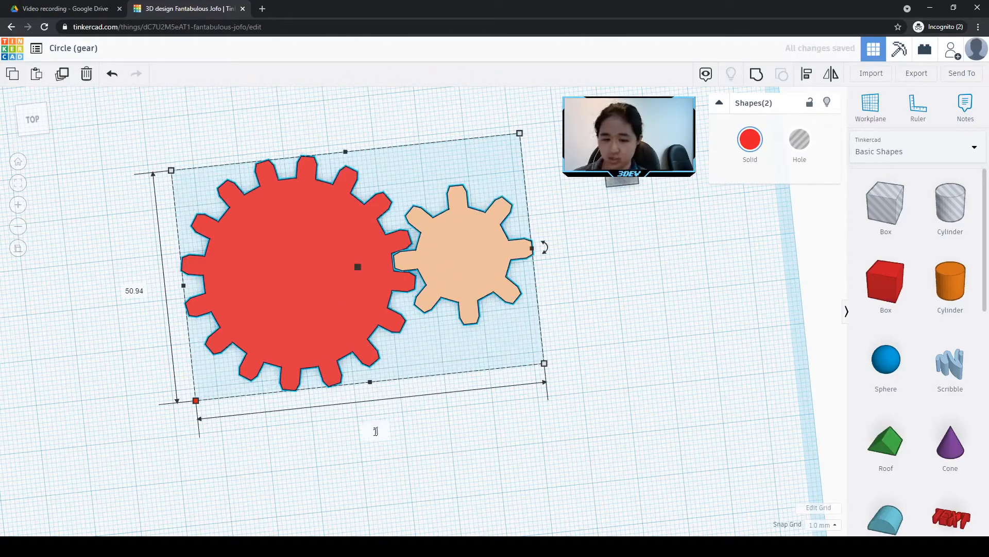
type("11")
type("0")
key("Return")
middle_click_drag(642, 448, 707, 391)
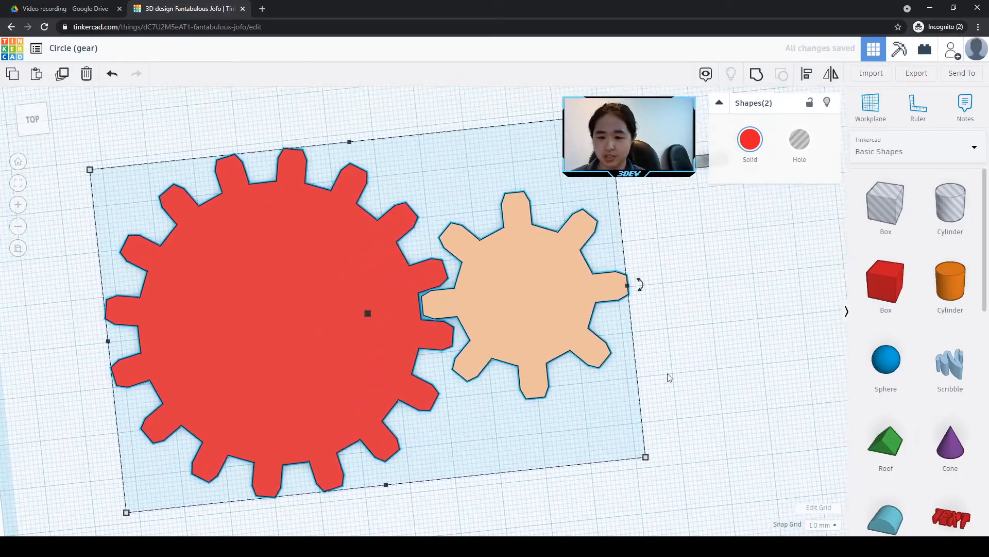
left_click_drag(525, 308, 585, 240)
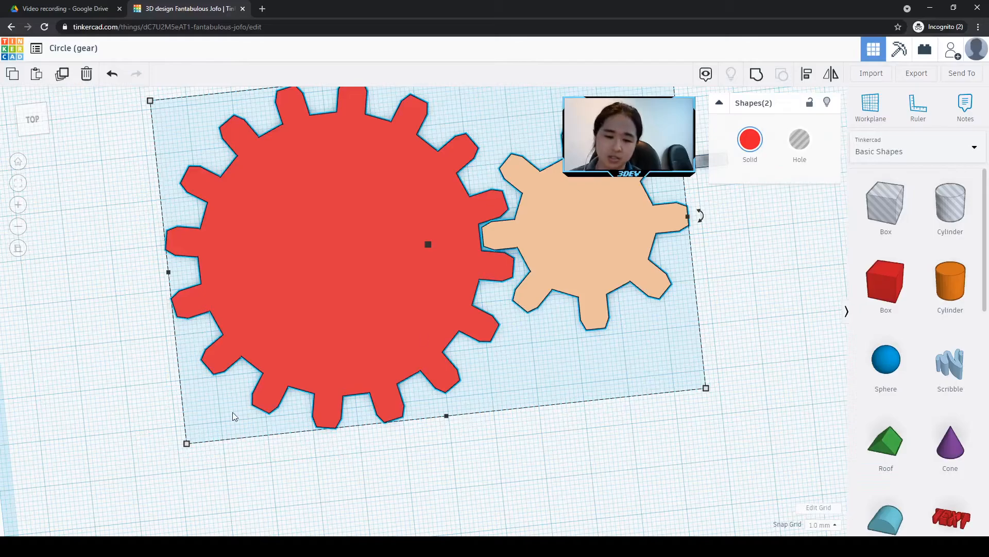
- Review the gear pair's overall length and width, set the height of both gears to 5 mm, and deselect them
mouse_move(186, 443)
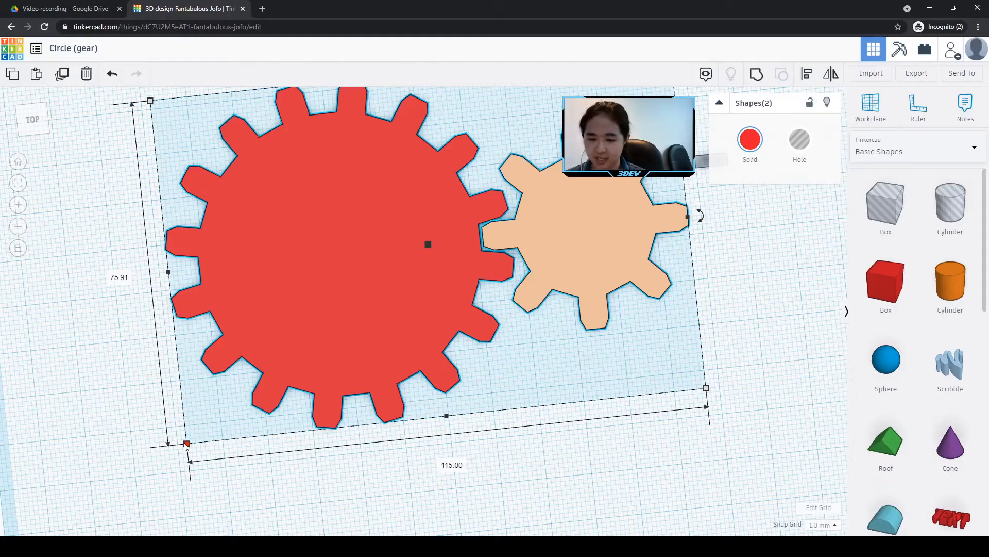
left_click(460, 466)
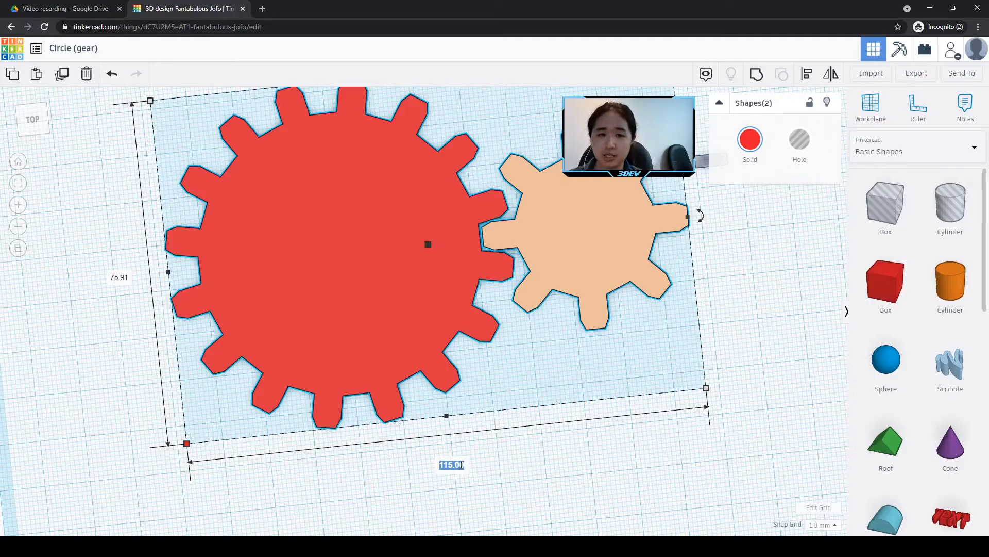
right_click_drag(493, 377, 449, 396)
mouse_move(179, 428)
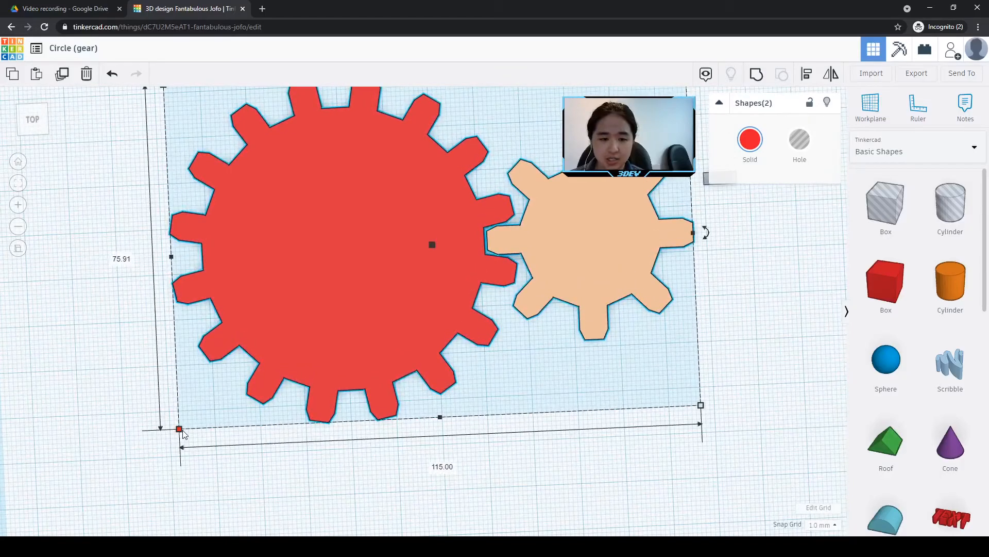
left_click(122, 258)
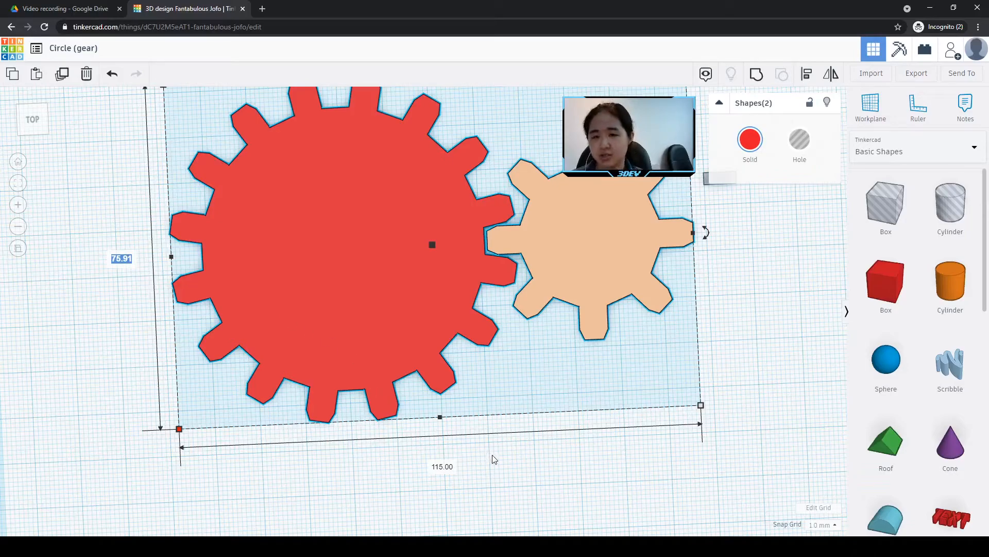
right_click_drag(537, 475, 446, 232)
mouse_move(427, 218)
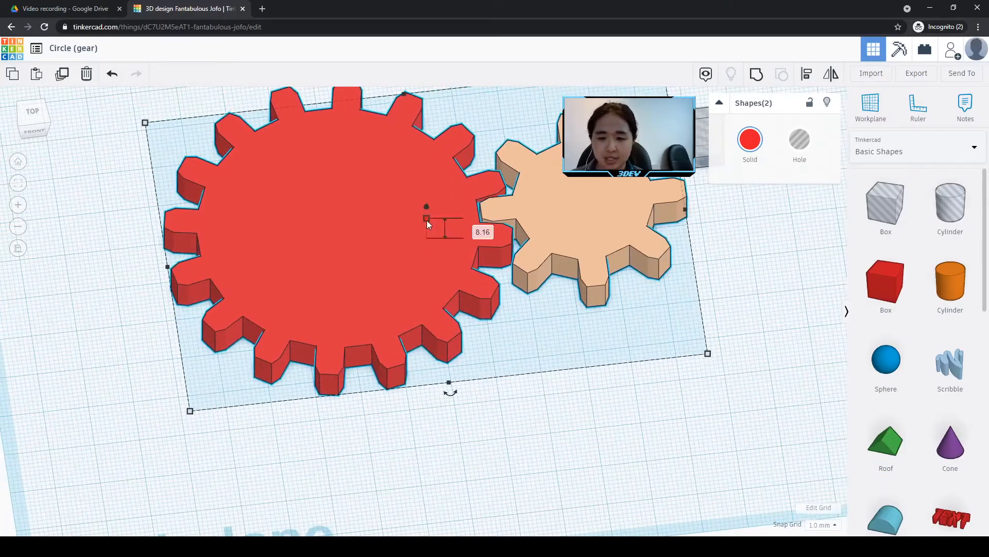
left_click(476, 227)
type("5")
key("Return")
left_click(751, 321)
right_click_drag(750, 321, 768, 379)
- Select the hole box, collapse its shape properties so they stop covering it, and deselect it
left_click(743, 223)
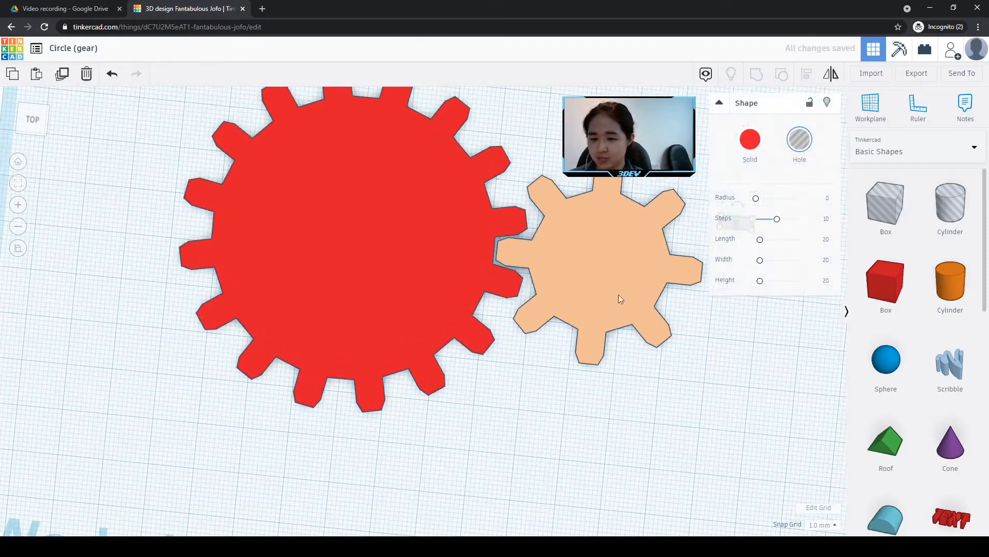
left_click(752, 369)
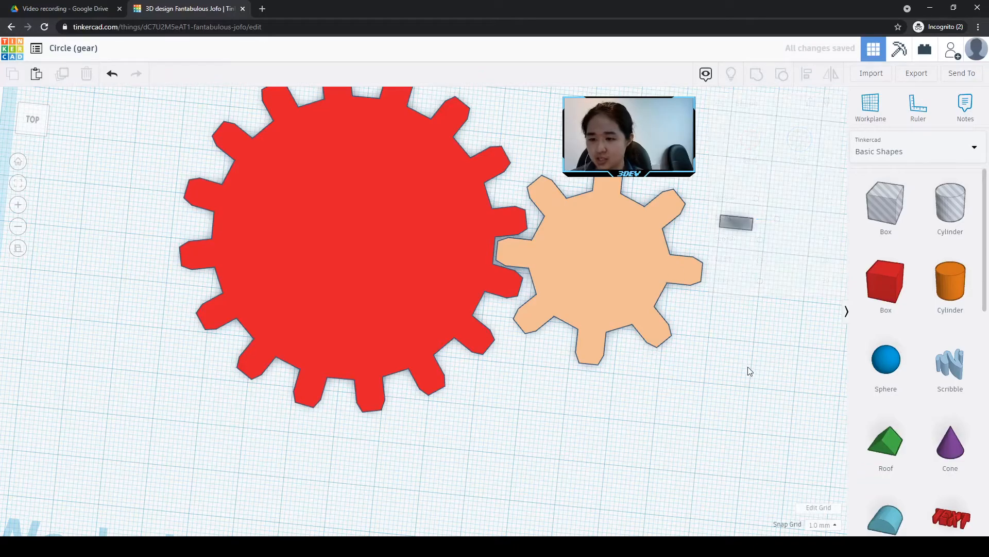
left_click(738, 220)
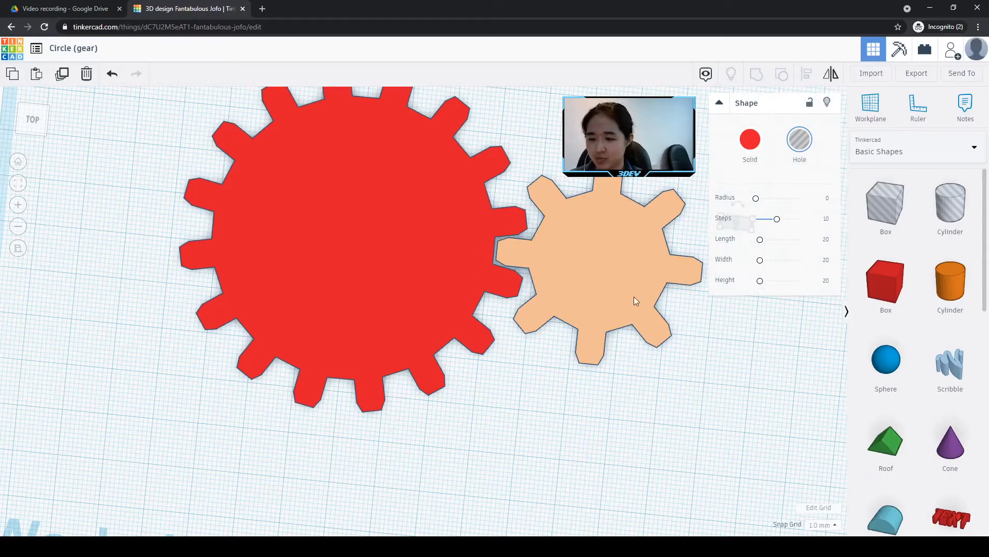
left_click(720, 105)
left_click(745, 323)
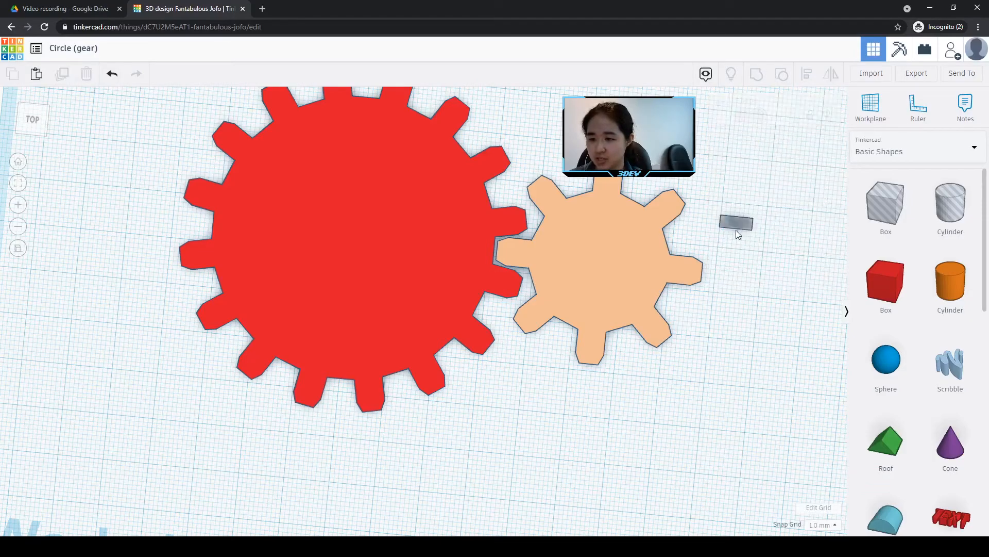
- Align the hole box with the enlarged light orange gear: centred along Y and flush with the side facing the 16-tooth gear
left_click(738, 225)
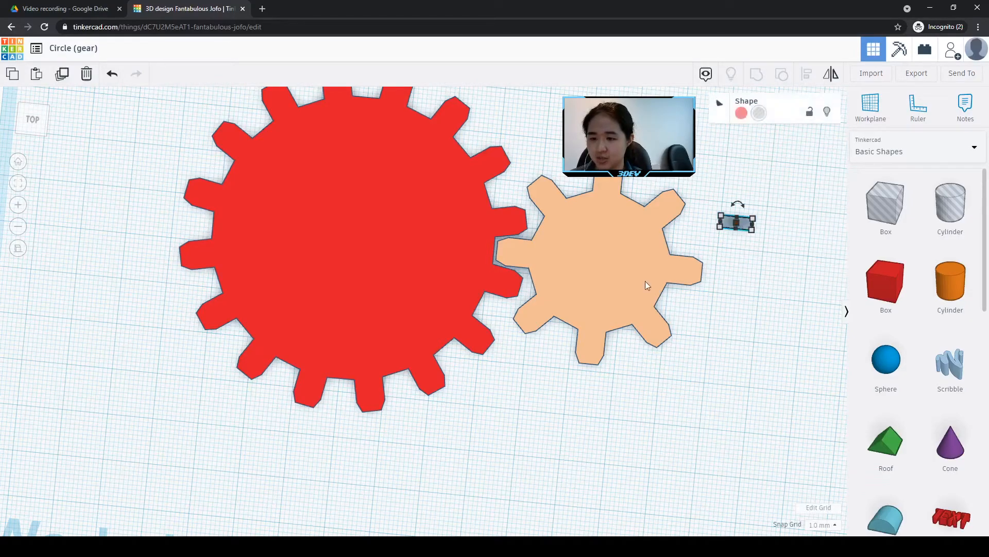
left_click(602, 269, "shift")
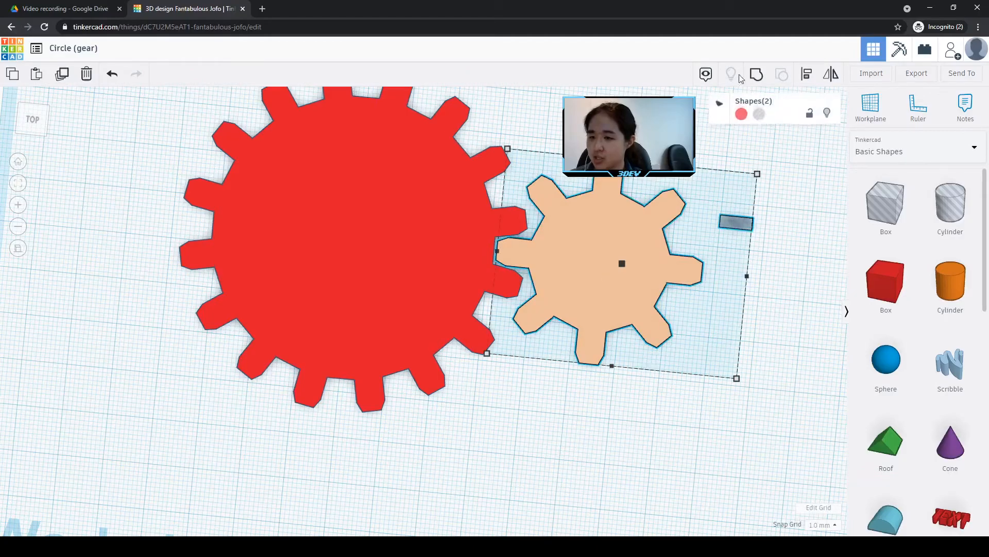
left_click(805, 75)
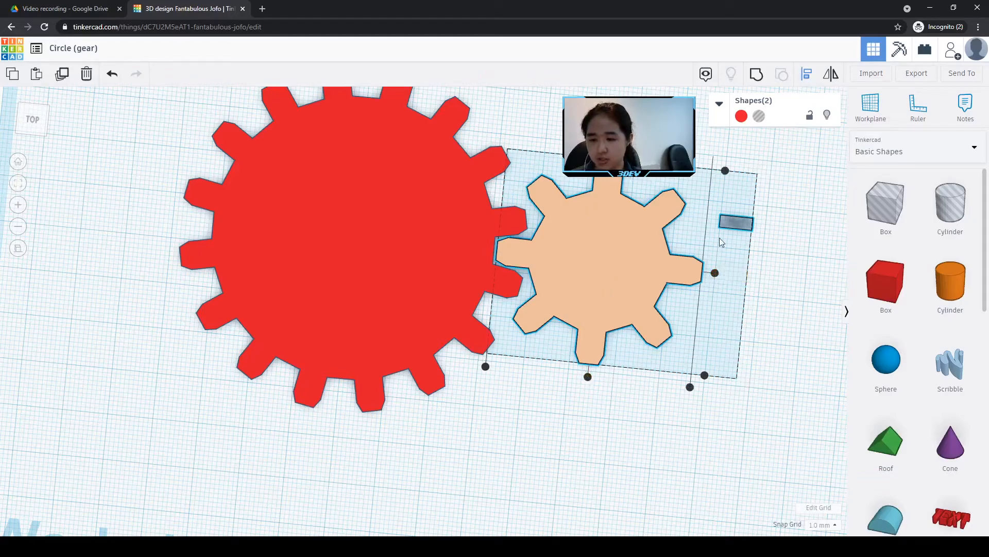
left_click(715, 273)
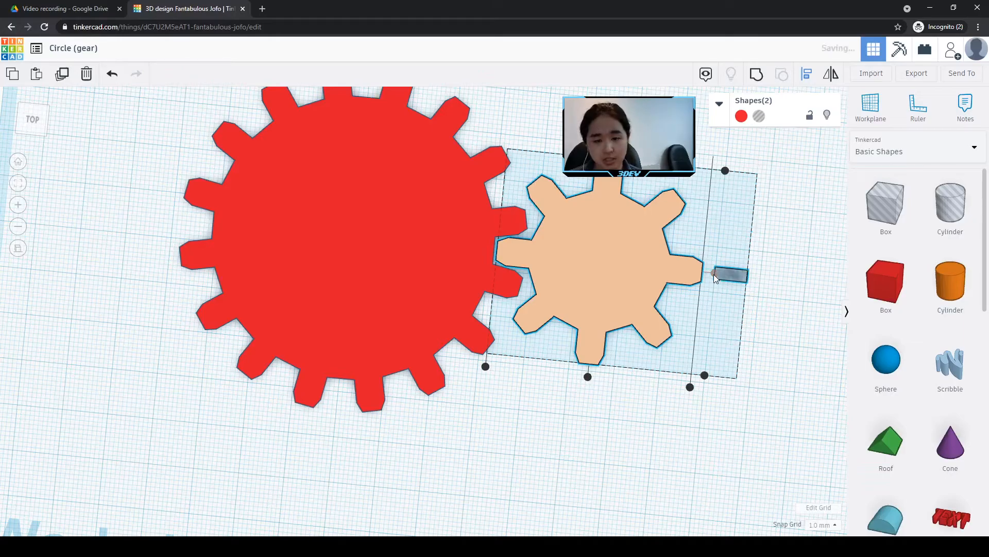
left_click(486, 371)
right_click_drag(532, 392, 533, 296)
left_click(555, 387)
- Lengthen the hole box through the meshing tooth into the light orange gear's body, setting its length to 11 mm
left_click(512, 239)
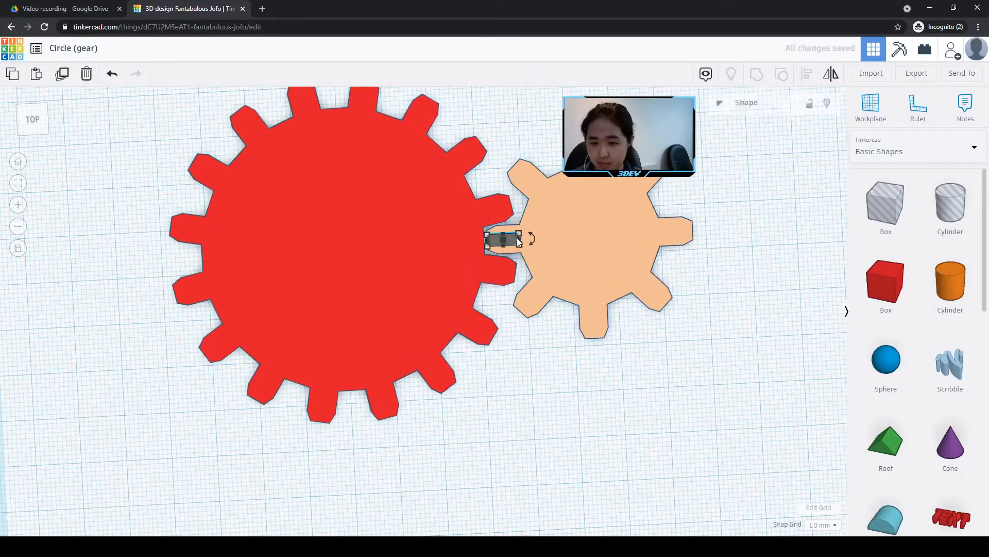
left_click_drag(534, 241, 539, 241)
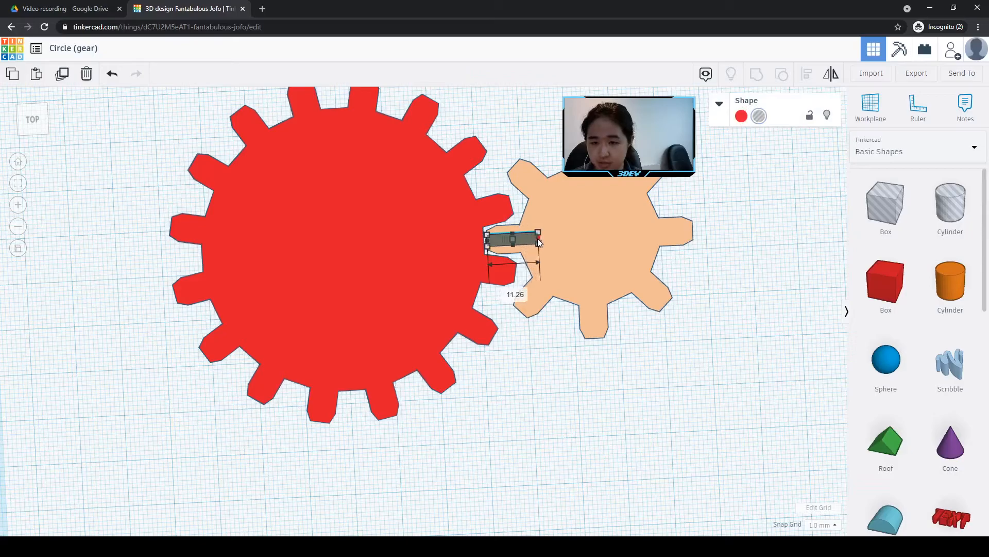
left_click(515, 294)
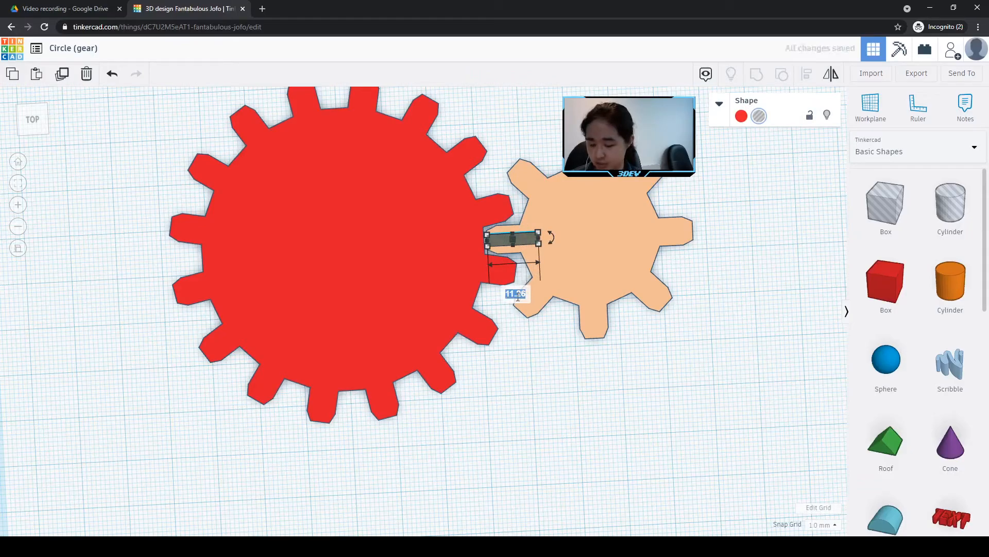
type("11")
key("Return")
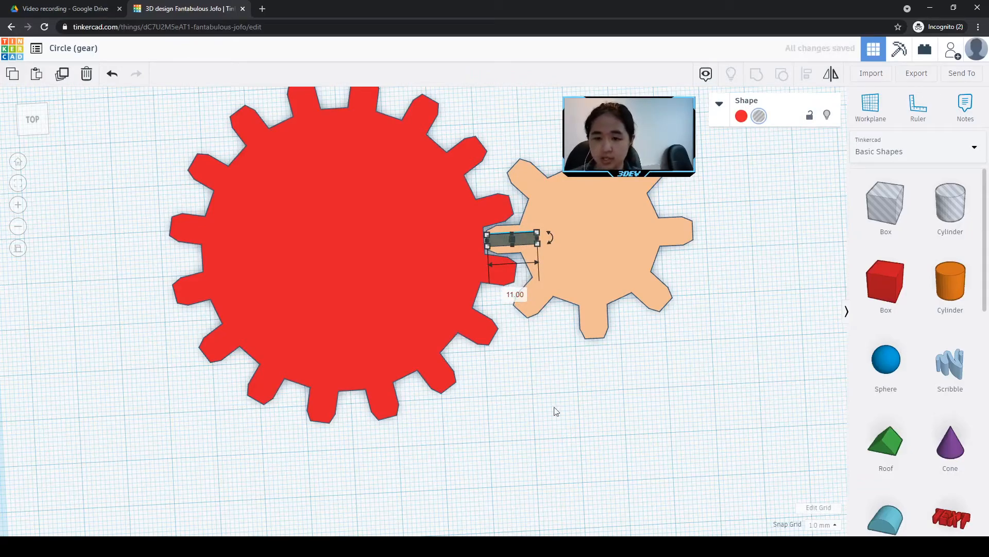
- Compare the hole box's height with the light orange gear and set it to 2.5 mm
right_click_drag(552, 367, 539, 205)
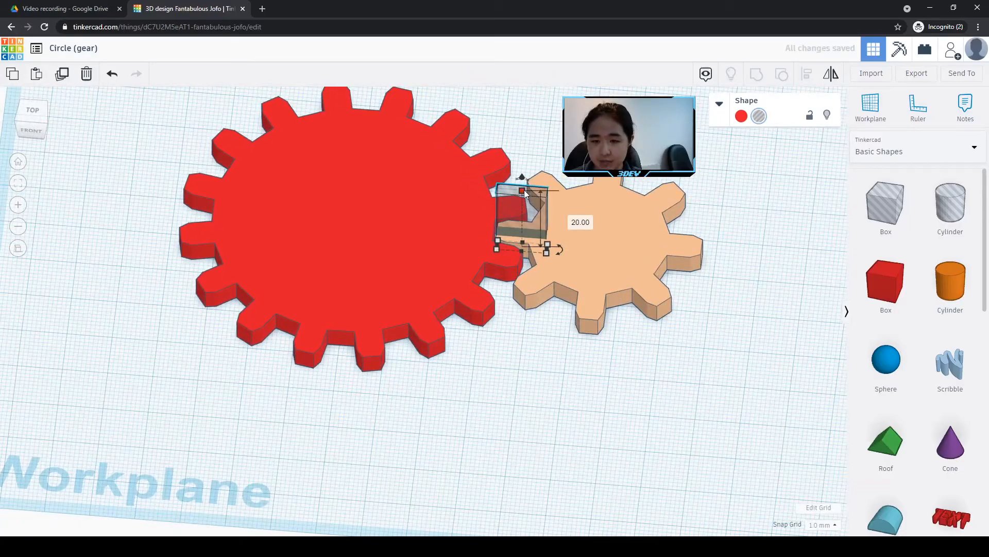
left_click(607, 241)
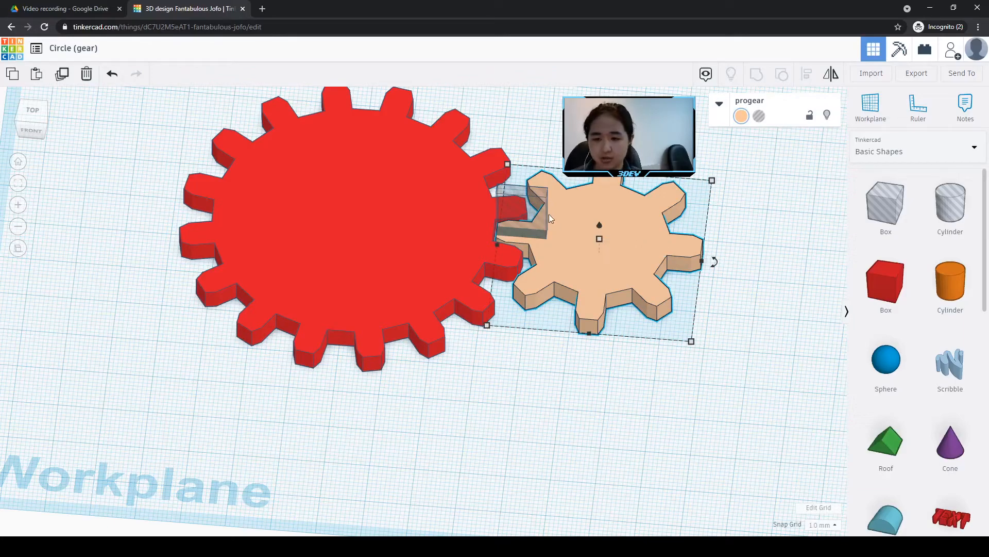
left_click(533, 211)
left_click(571, 218)
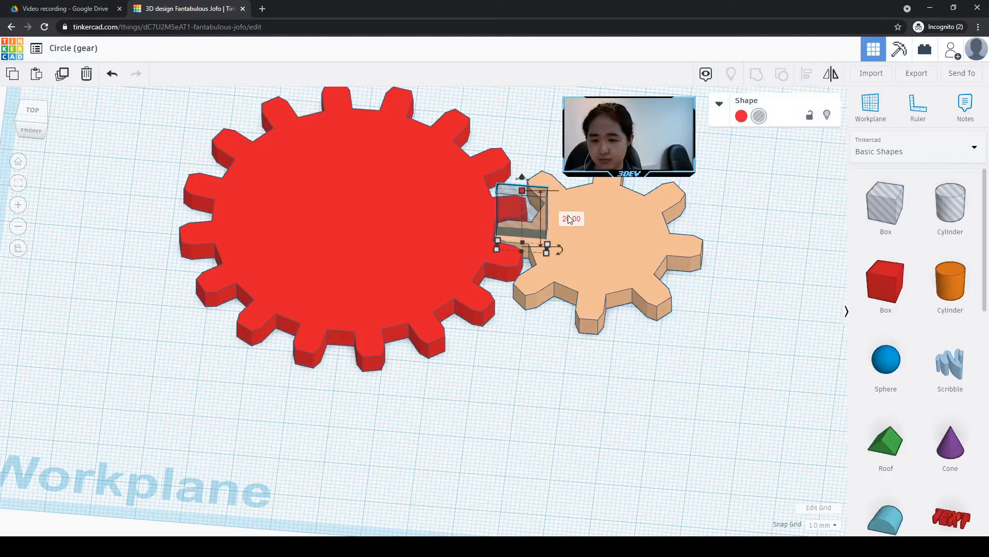
type("2.5")
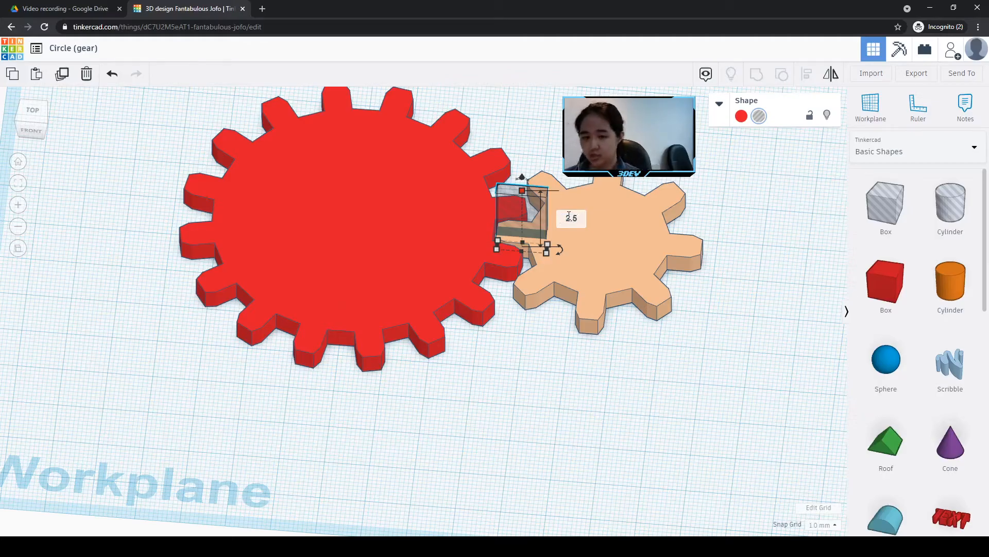
key("Return")
- Align the hole box vertically with the light orange gear's top face and deselect both shapes
right_click_drag(639, 263, 643, 387)
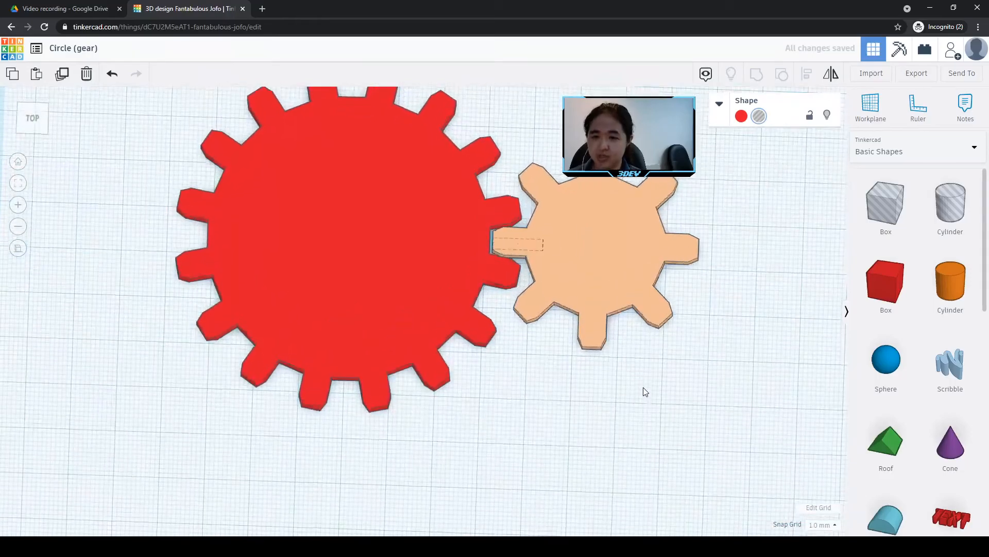
left_click(619, 265, "shift")
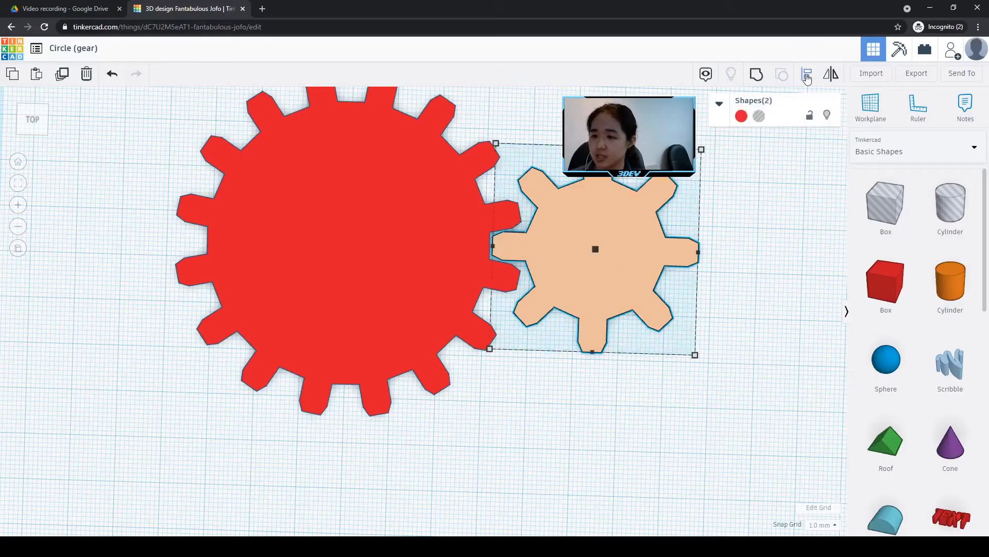
right_click_drag(692, 368, 715, 304)
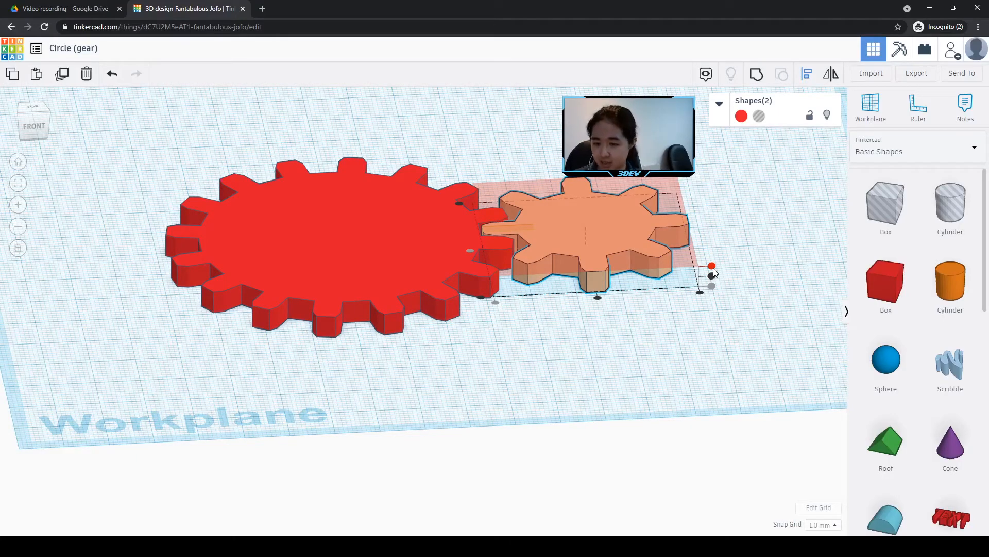
mouse_move(747, 229)
right_mouse_down()
mouse_move(734, 345)
mouse_move(757, 323)
right_mouse_up()
left_click(758, 322)
- Duplicate the hole box and move the copy about 11 mm into the 16-tooth gear, end to end with the original
left_click(517, 246)
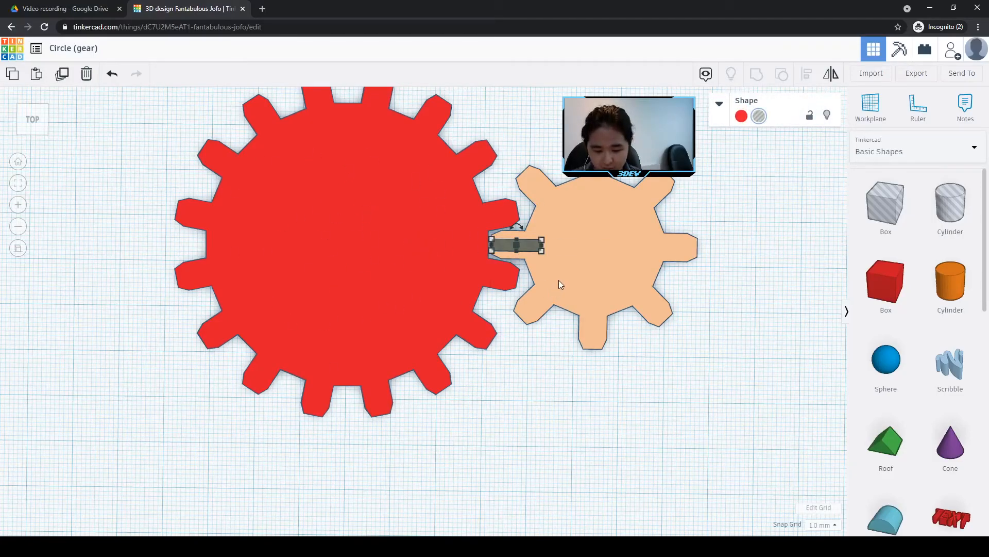
key("Left")
key("Left")
key("Left")
key("Left")
key("Left")
key("Left")
key("Left")
key("Left")
key("Left")
key("Left")
key("Left")
key("Left")
key("Left")
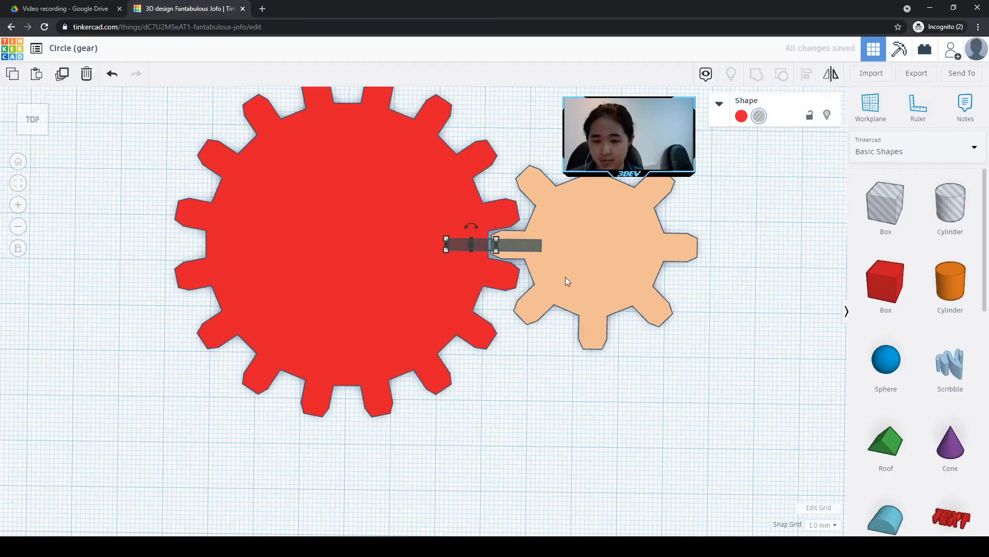
key("Right")
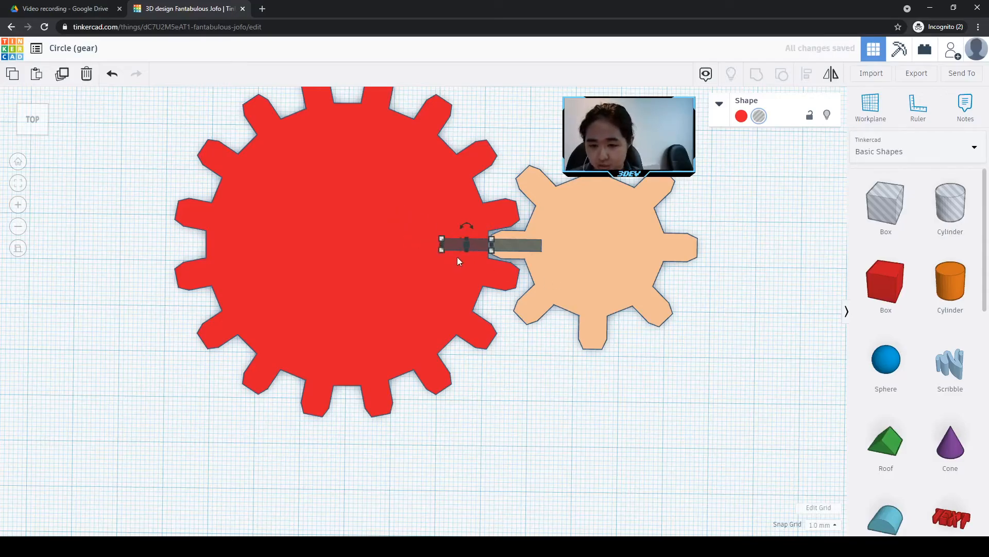
- Shift the copied hole box about 3 mm further into the red gear and extend it to the tooth gap's edge, about 13.3 mm long
key("Left")
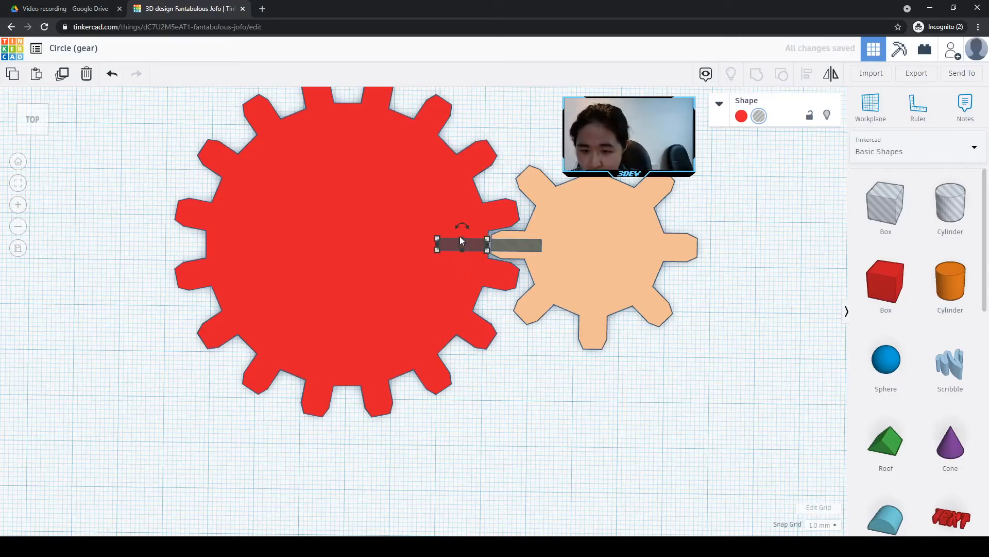
scroll(505, 255, "up", 8)
middle_click_drag(484, 114, 214, 436)
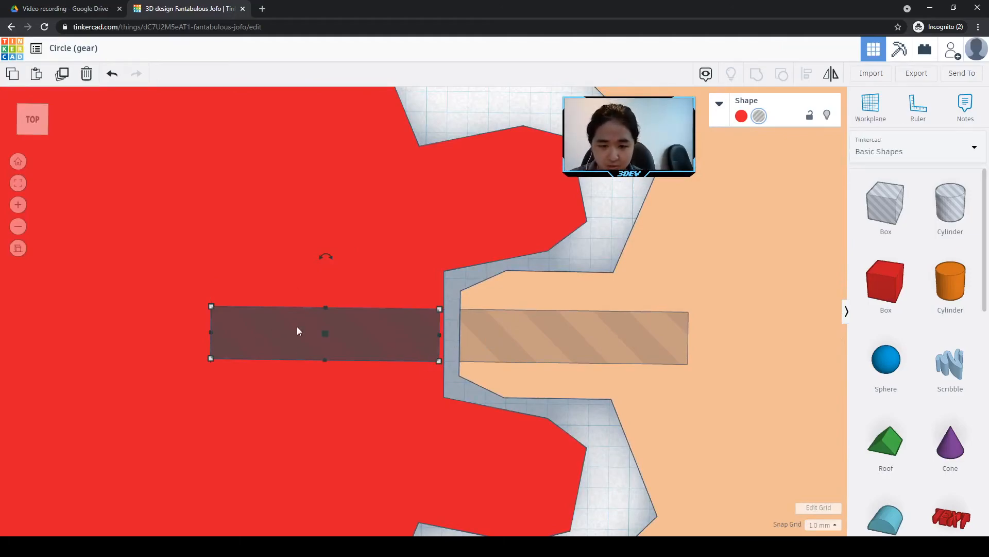
key("Left")
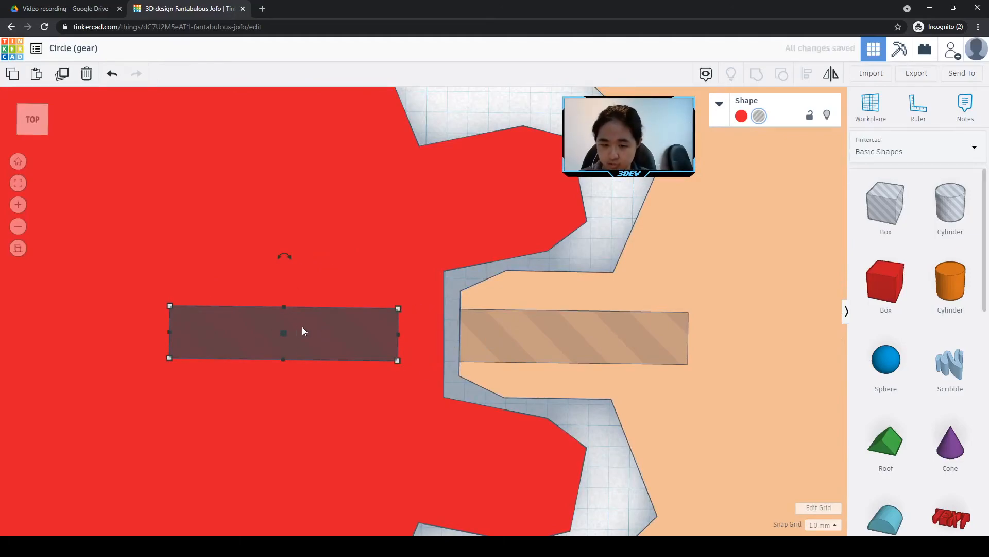
left_click_drag(397, 333, 441, 342)
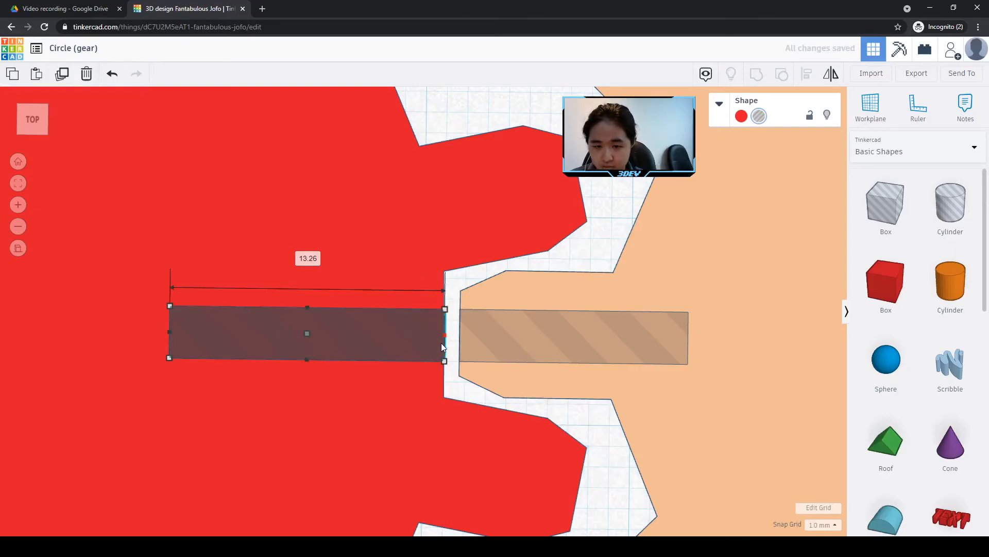
scroll(576, 409, "down", 3)
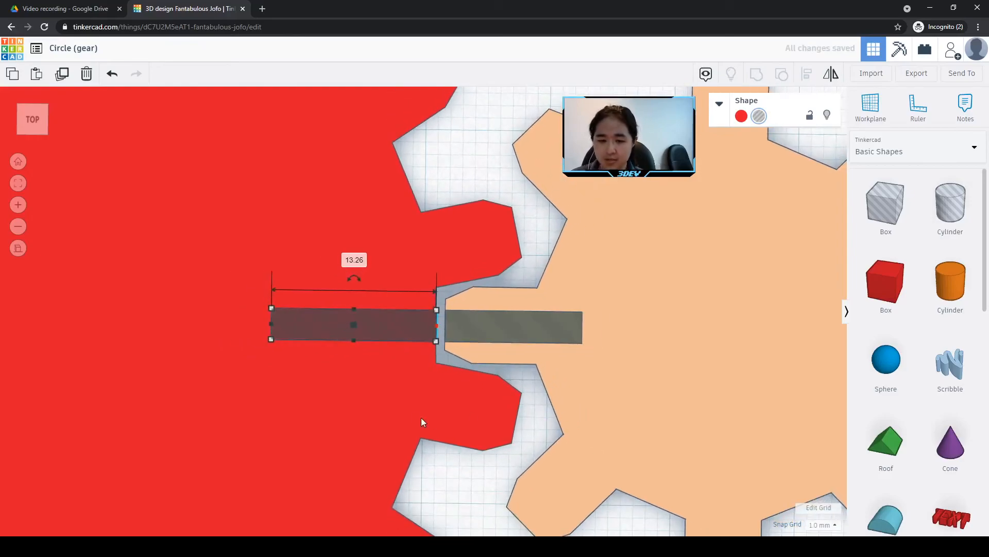
left_click(492, 165)
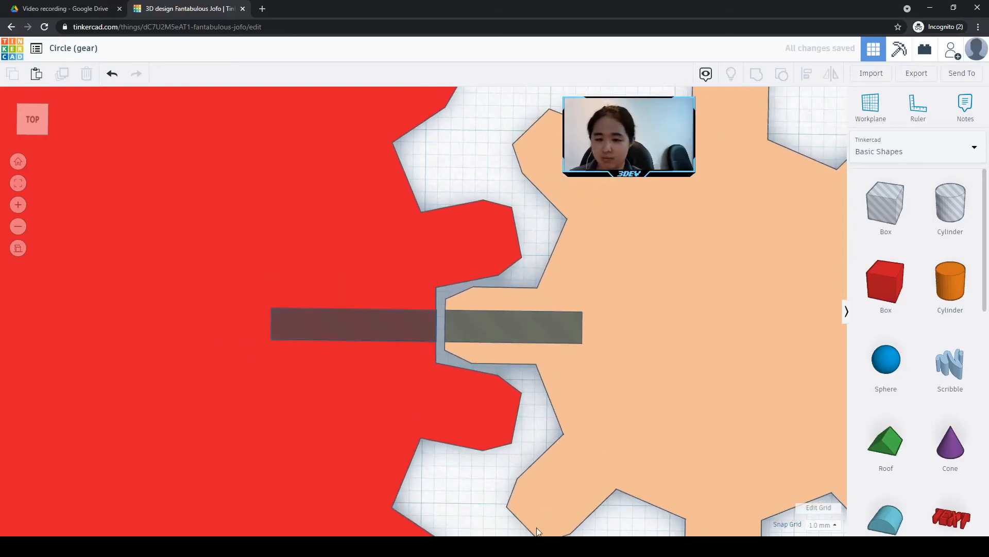
- Group the original hole box with the light orange gear to cut a slot along its meshing tooth
left_click(540, 323)
left_click(739, 278, "shift")
key("ctrl+g")
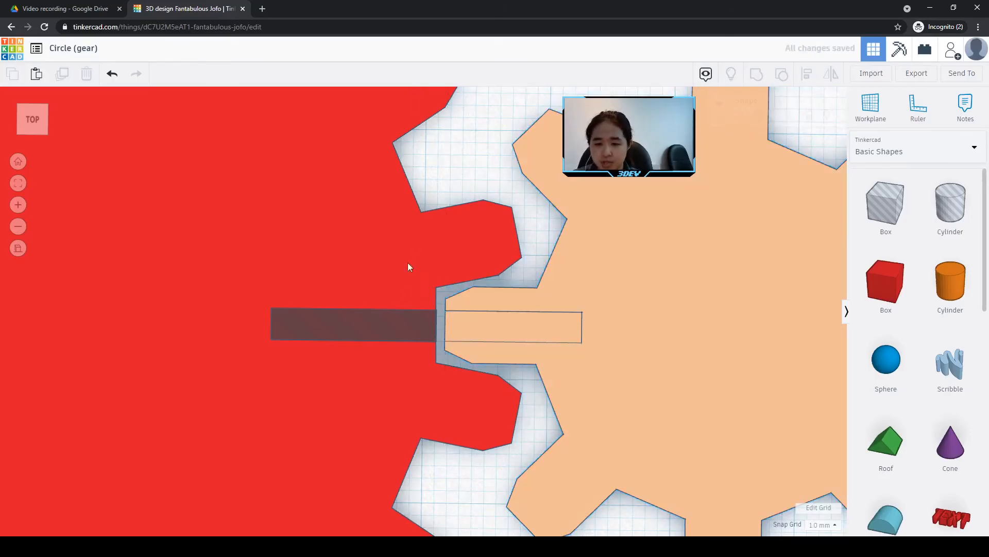
- Group the copied hole box with the red 16-tooth gear to cut a slot inward from its tooth gap, and deselect the gear
left_click(393, 320)
scroll(391, 319, "down", 5)
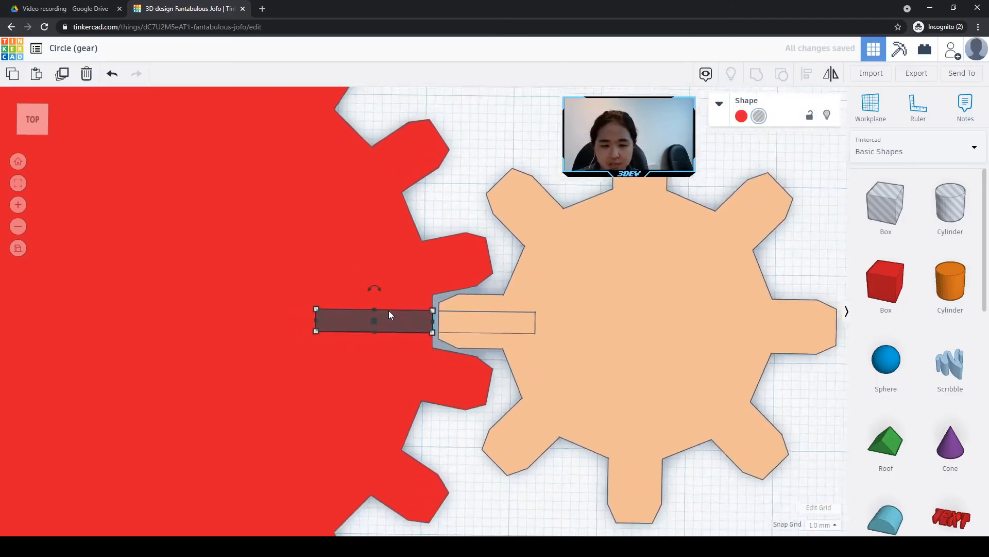
left_click(307, 360, "shift")
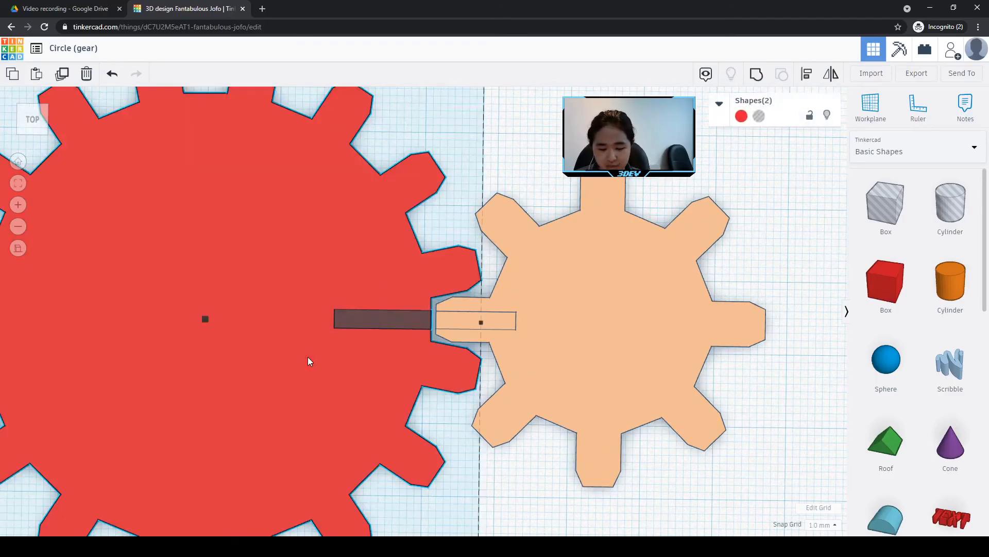
key("ctrl+g")
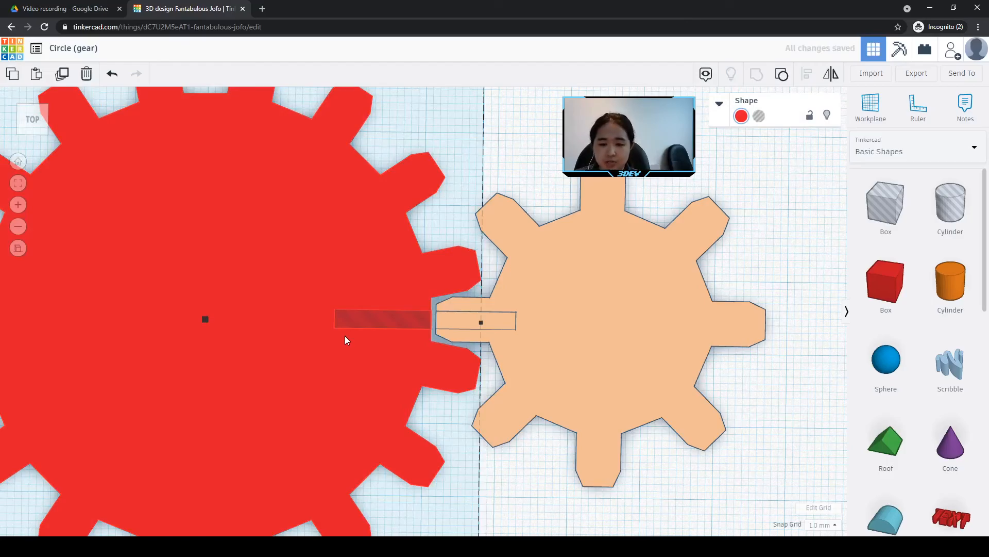
left_click(345, 335)
scroll(354, 329, "down", 2)
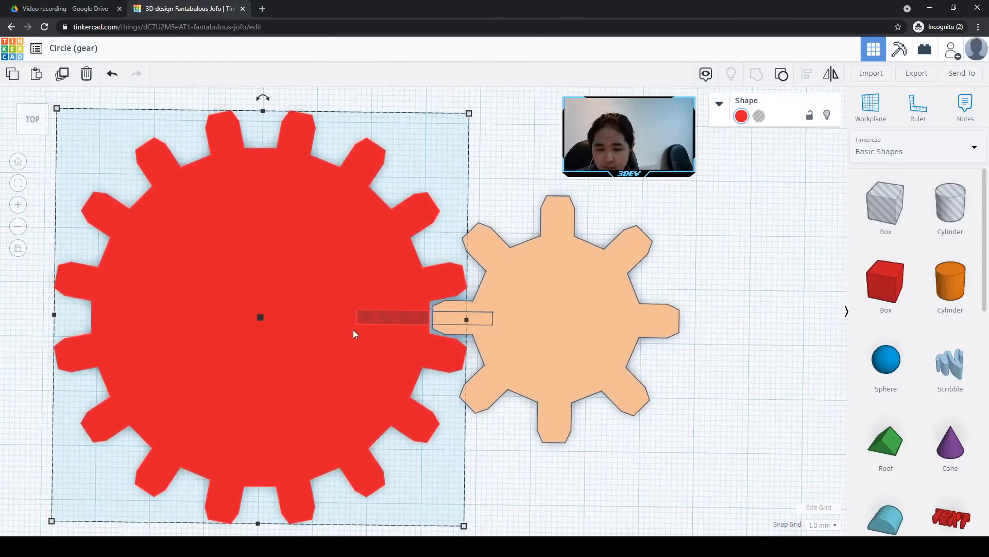
left_click(493, 451)
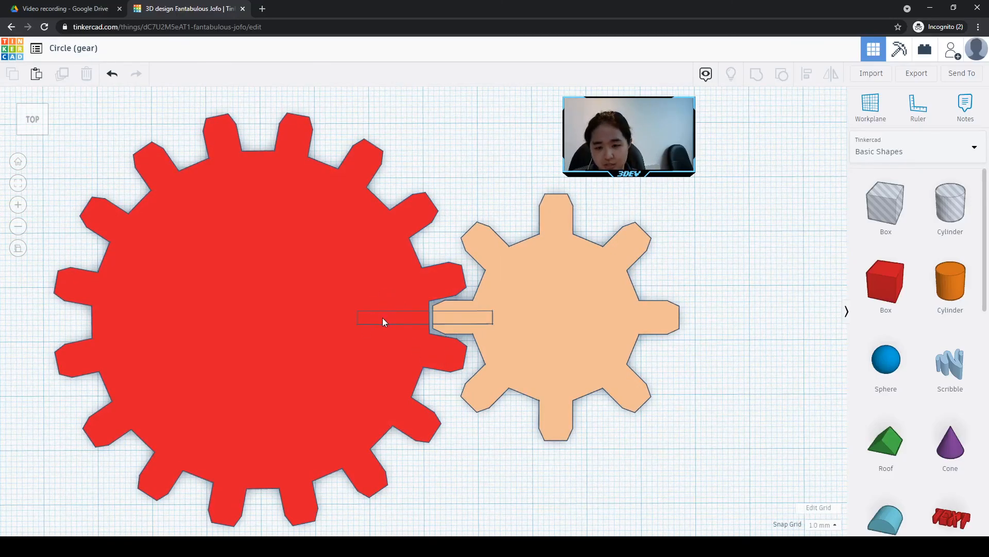
scroll(484, 336, "down", 2)
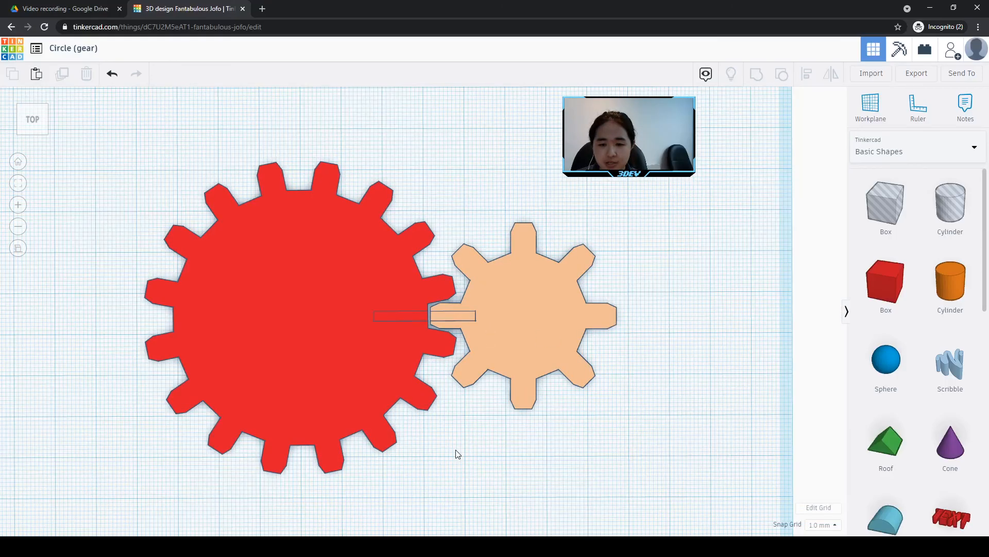